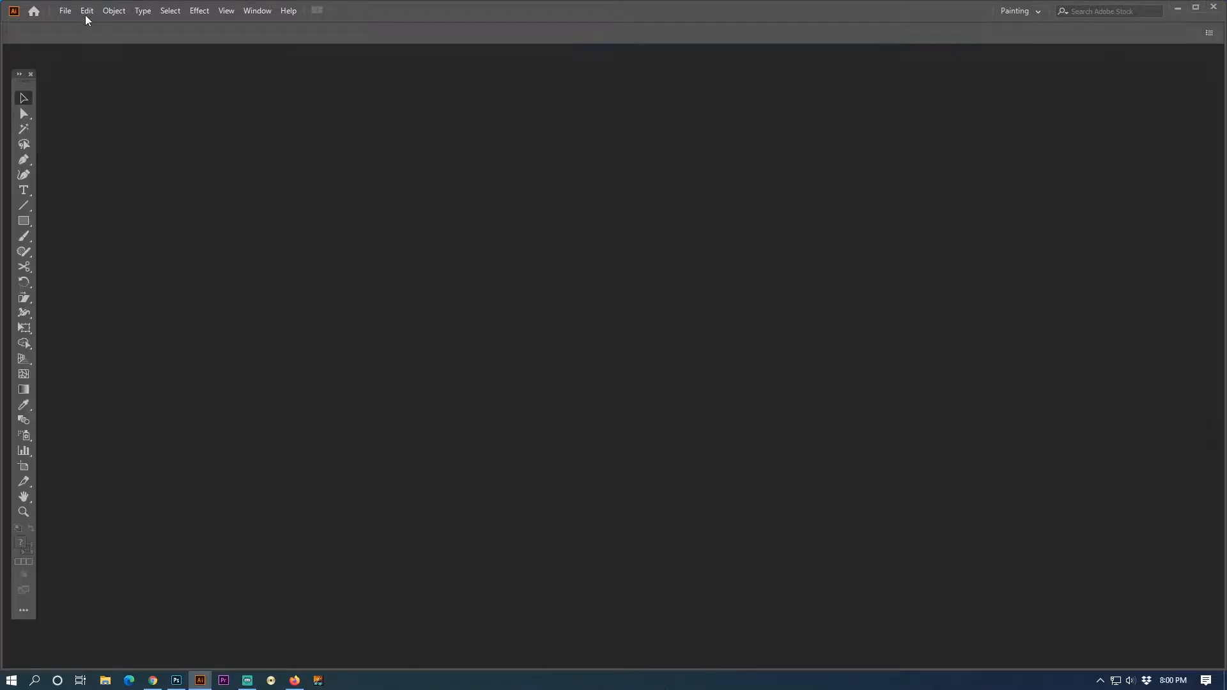
- Open the Illustrator file Untitled-3 from the Desktop
click(65, 11)
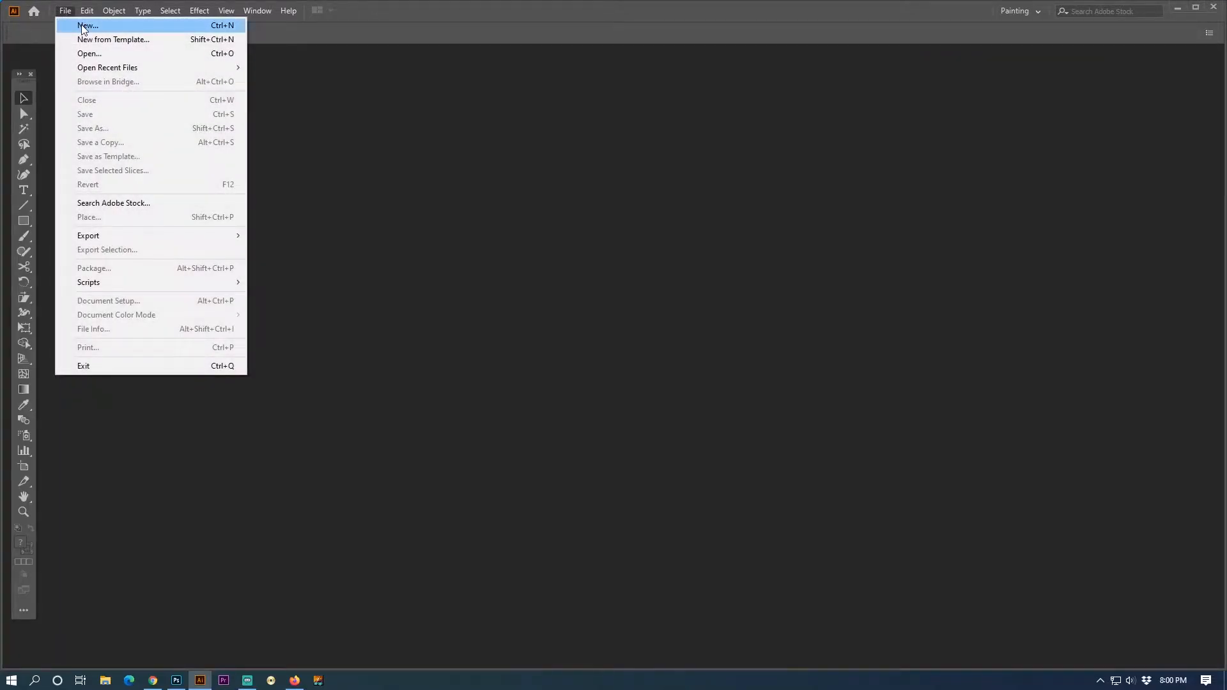
click(90, 53)
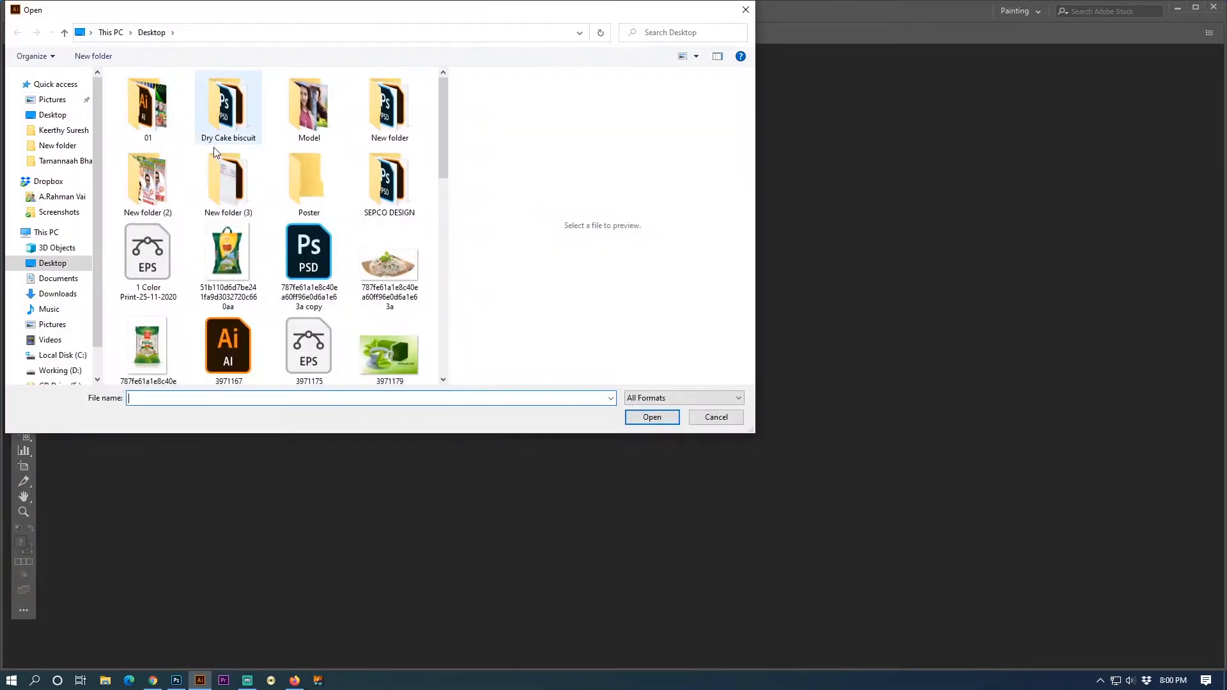
drag(445, 142, 462, 351)
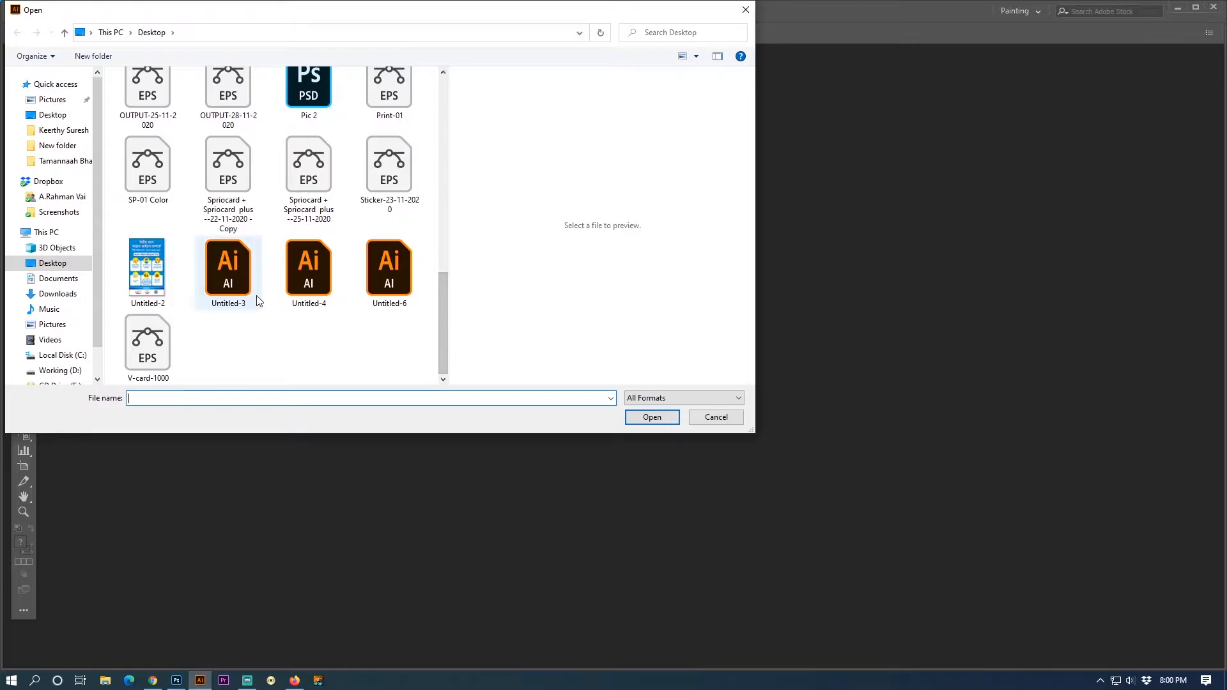
click(243, 275)
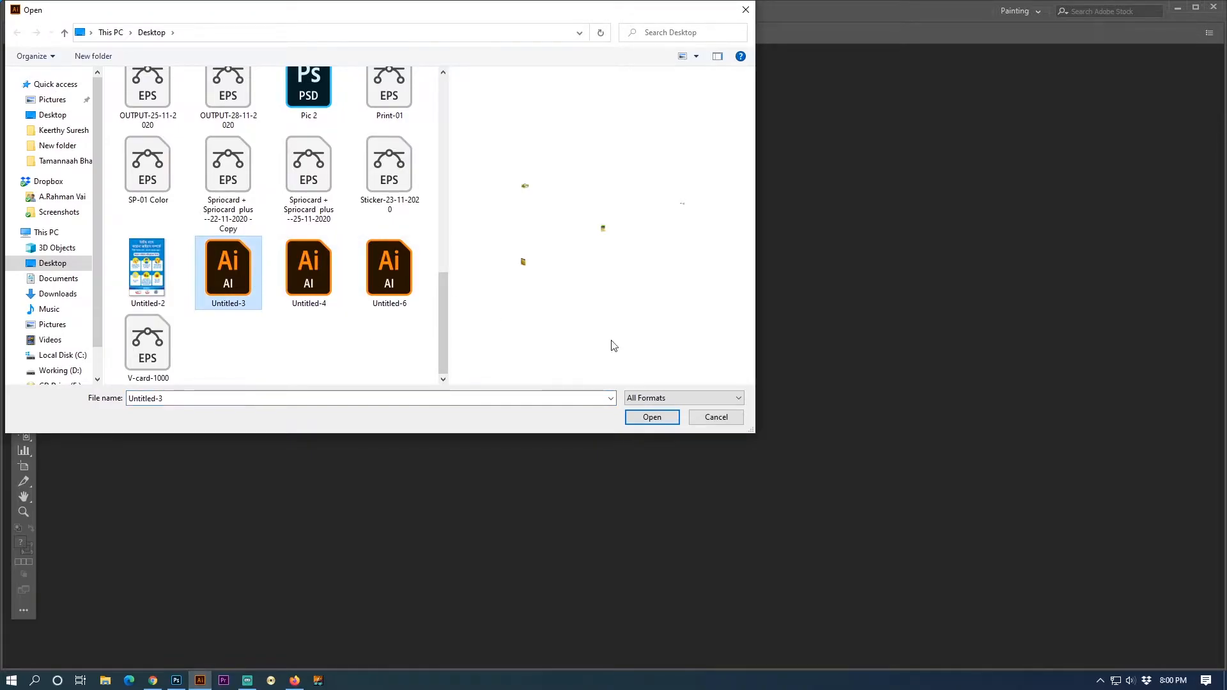
click(652, 418)
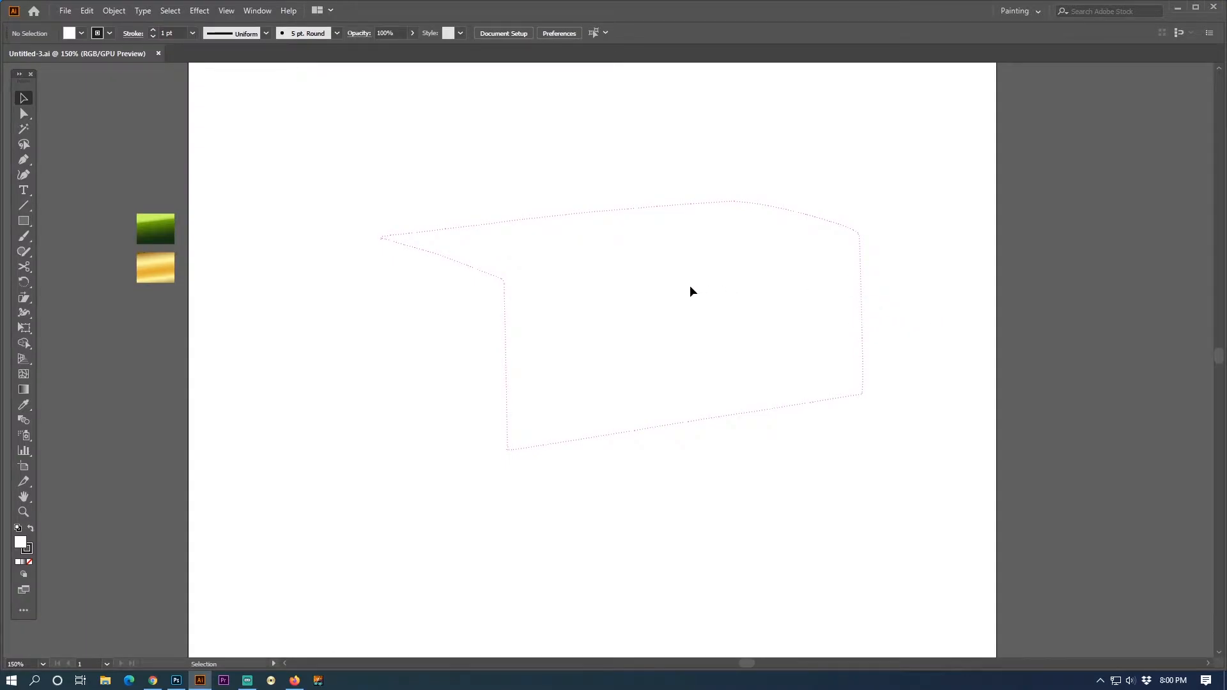
- Trace the guide's curved upper edge and rounded far-right corner with the Pen tool, starting from the pointed left tip
click(27, 160)
click(381, 239)
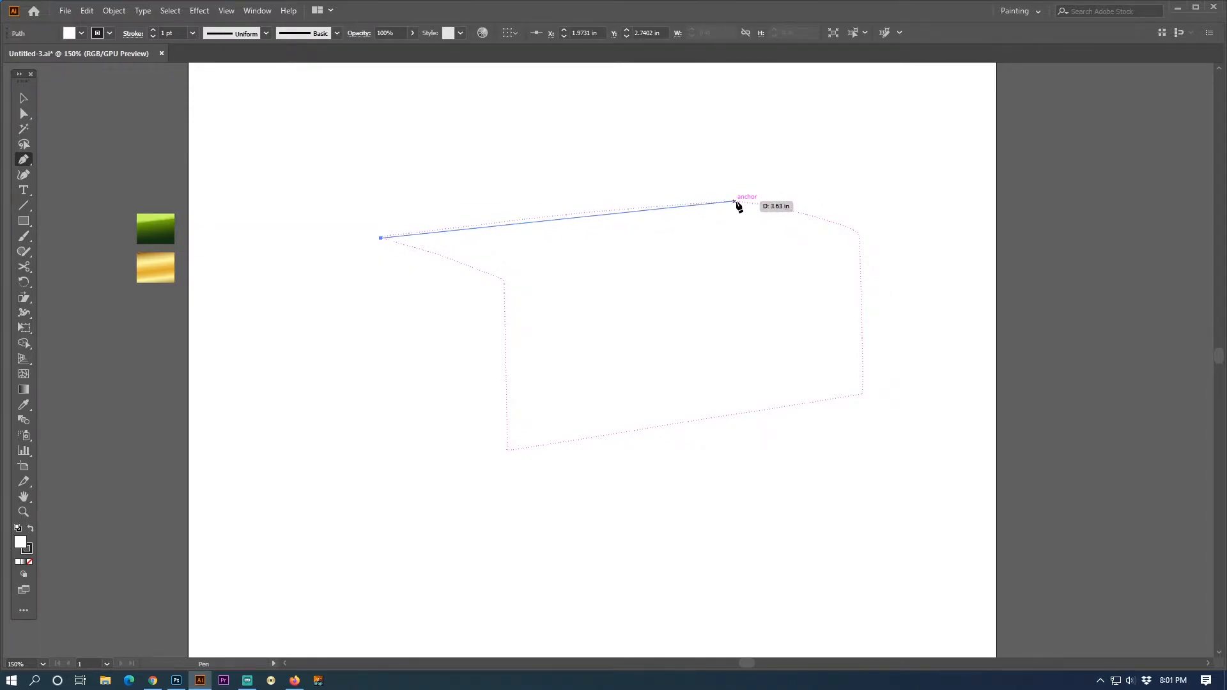
drag(723, 201, 856, 200)
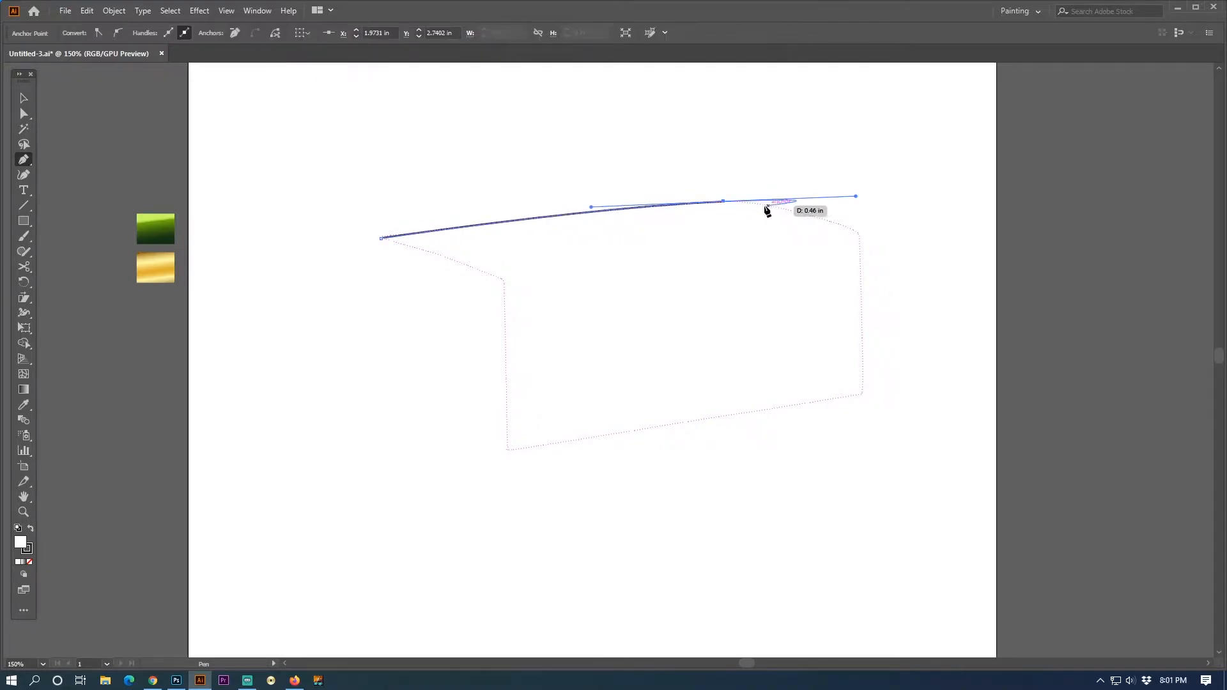
click(724, 202)
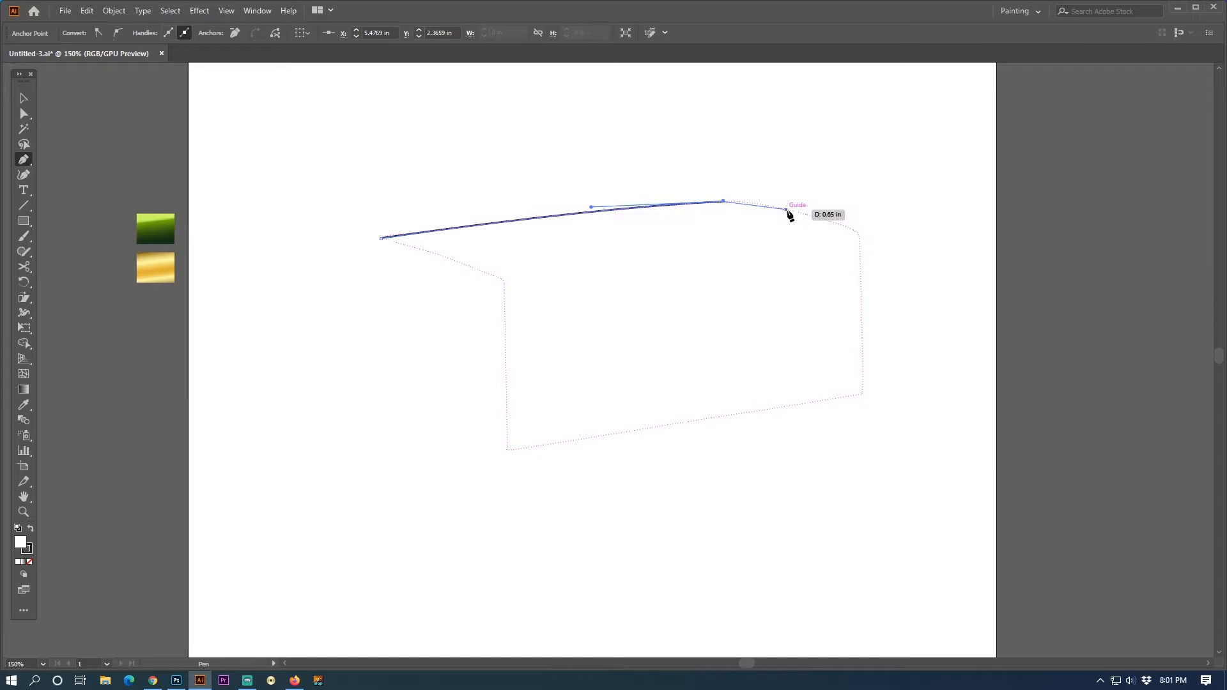
drag(787, 211, 827, 223)
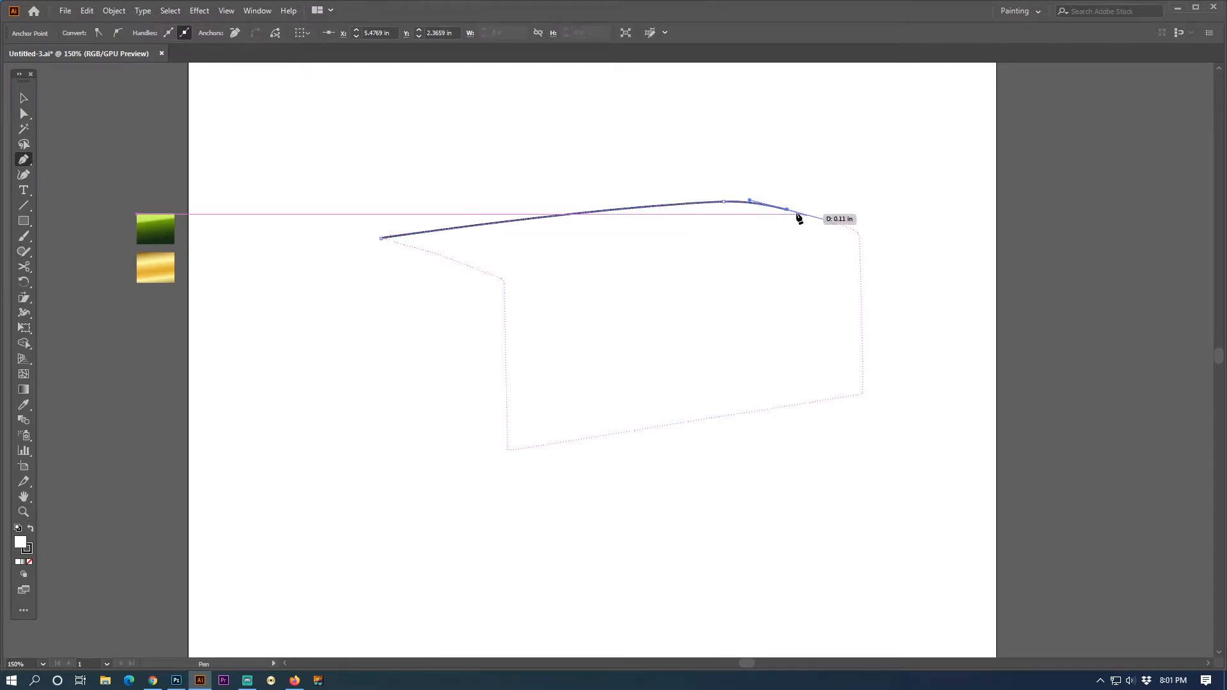
click(788, 210)
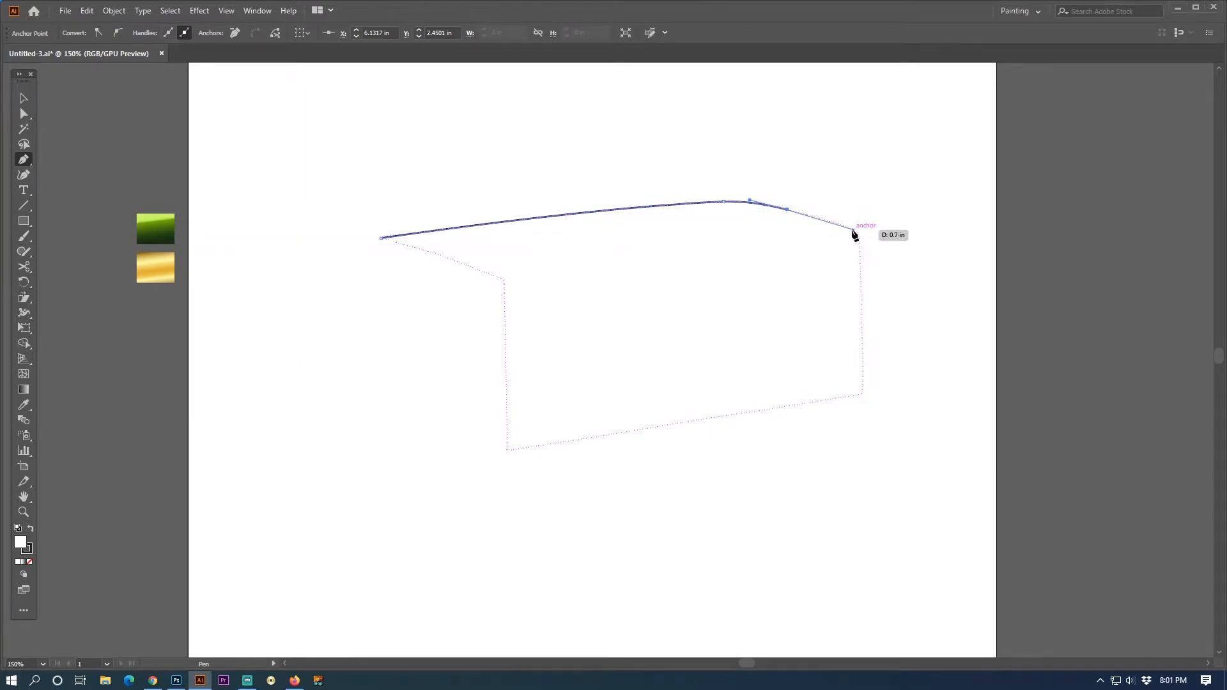
click(851, 228)
drag(860, 259, 858, 289)
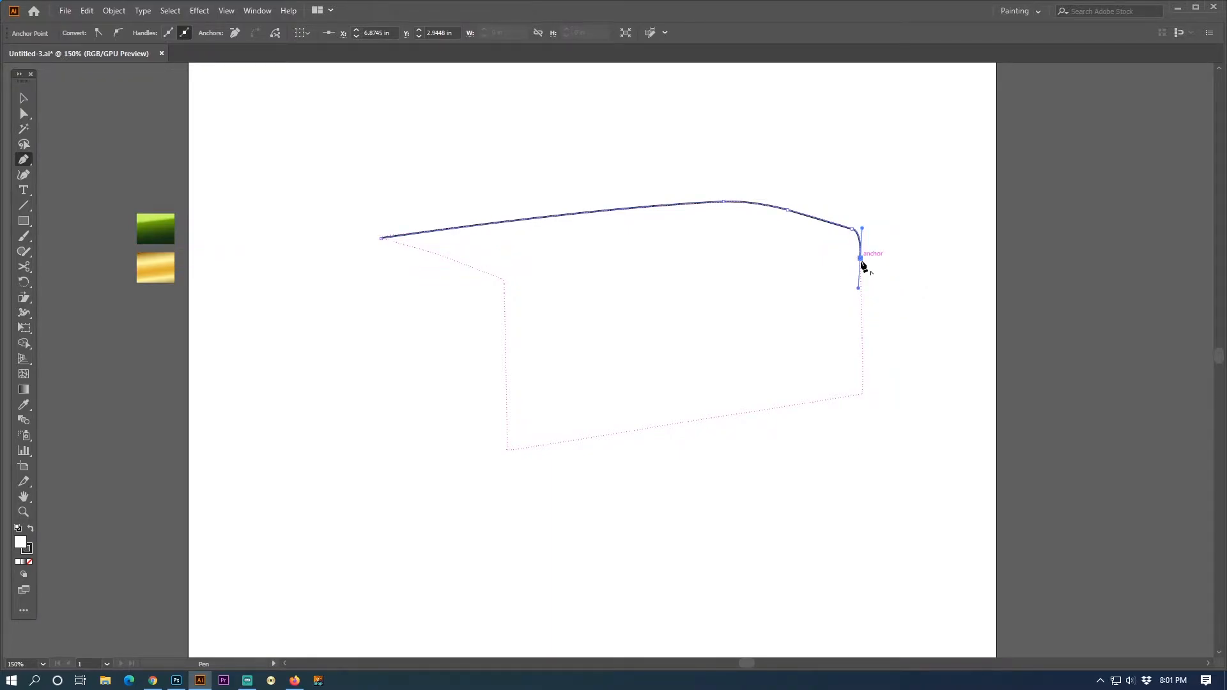
click(860, 259)
- Continue the path along the guide's right, lower and left edges, round the inner corner, and close it at the left tip
drag(861, 394, 859, 414)
click(862, 395)
click(508, 449)
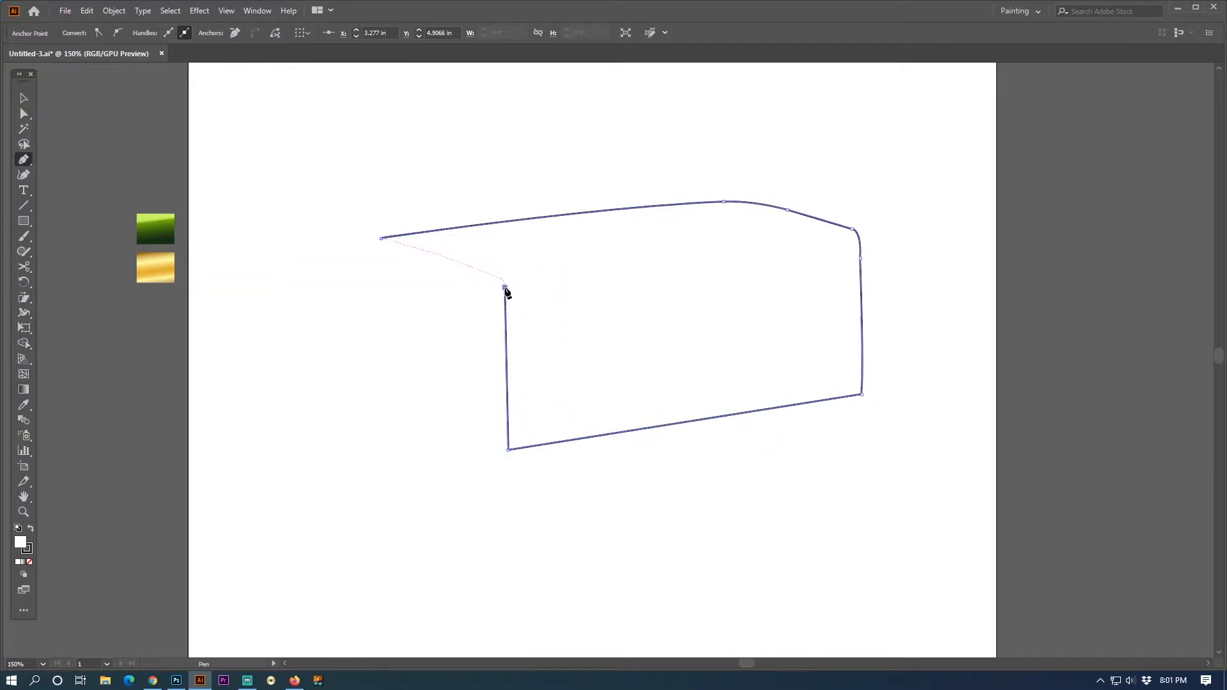
drag(493, 275, 479, 277)
key(ctrl+z)
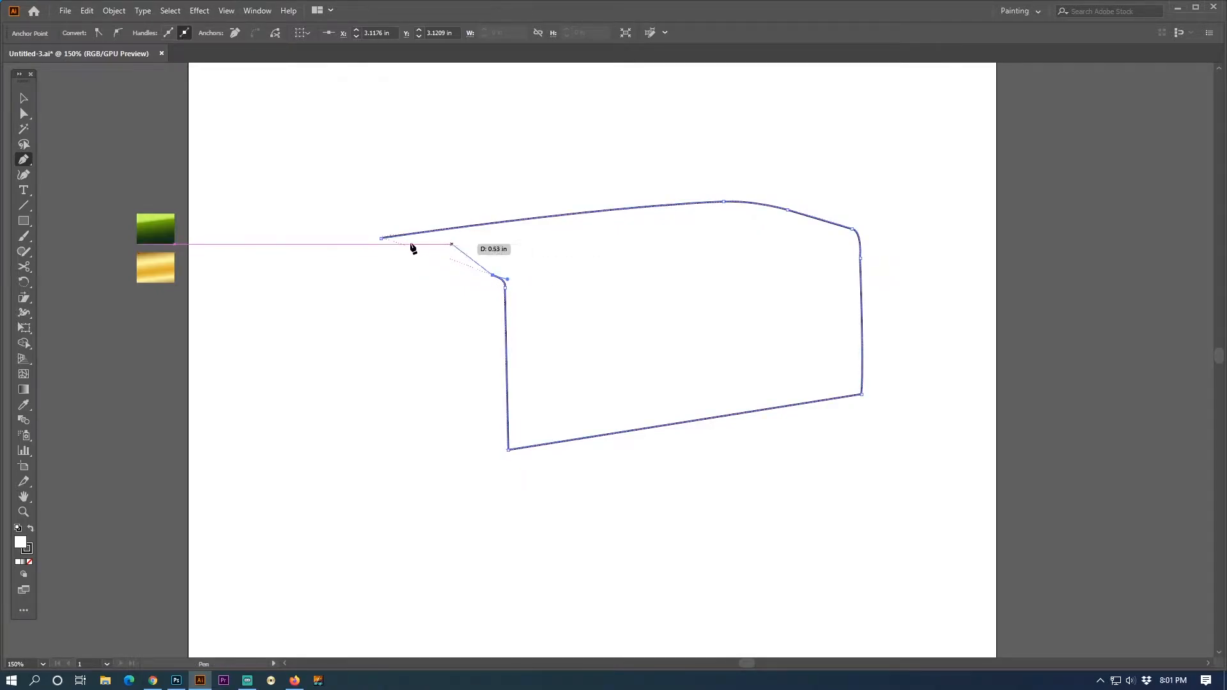
click(378, 241)
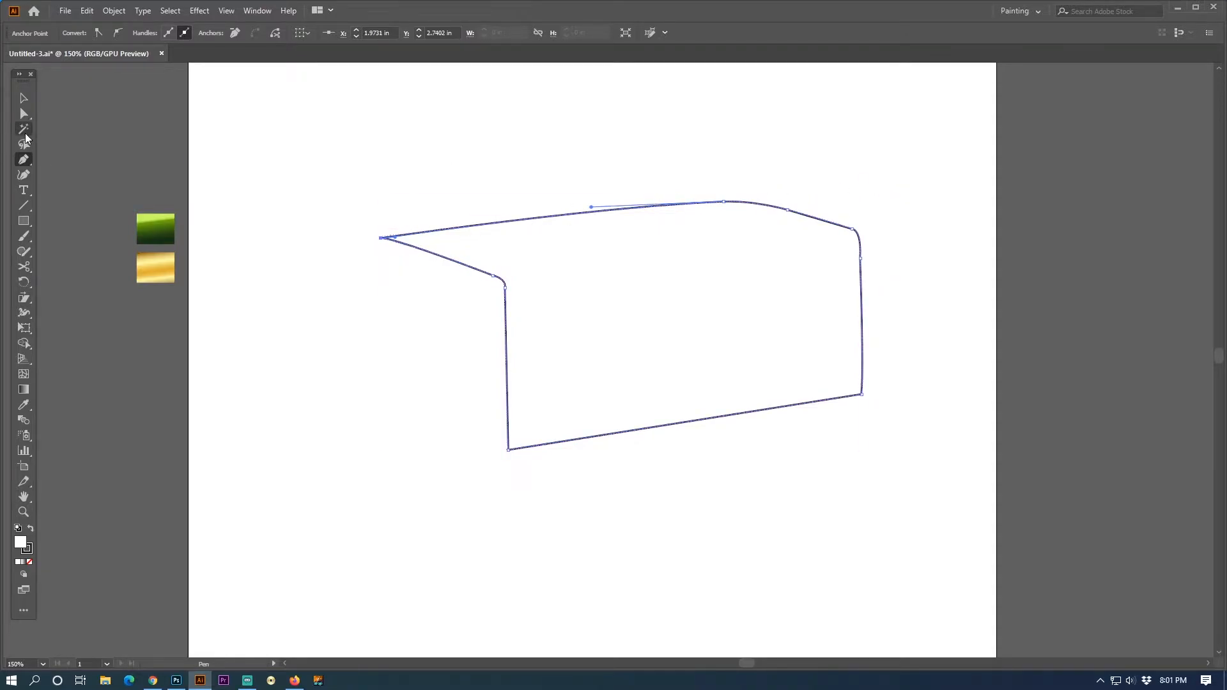
- Refine the curve of the outline's rounded upper-right corner with Direct Selection and deselect the path
click(23, 114)
drag(858, 237, 860, 229)
click(890, 234)
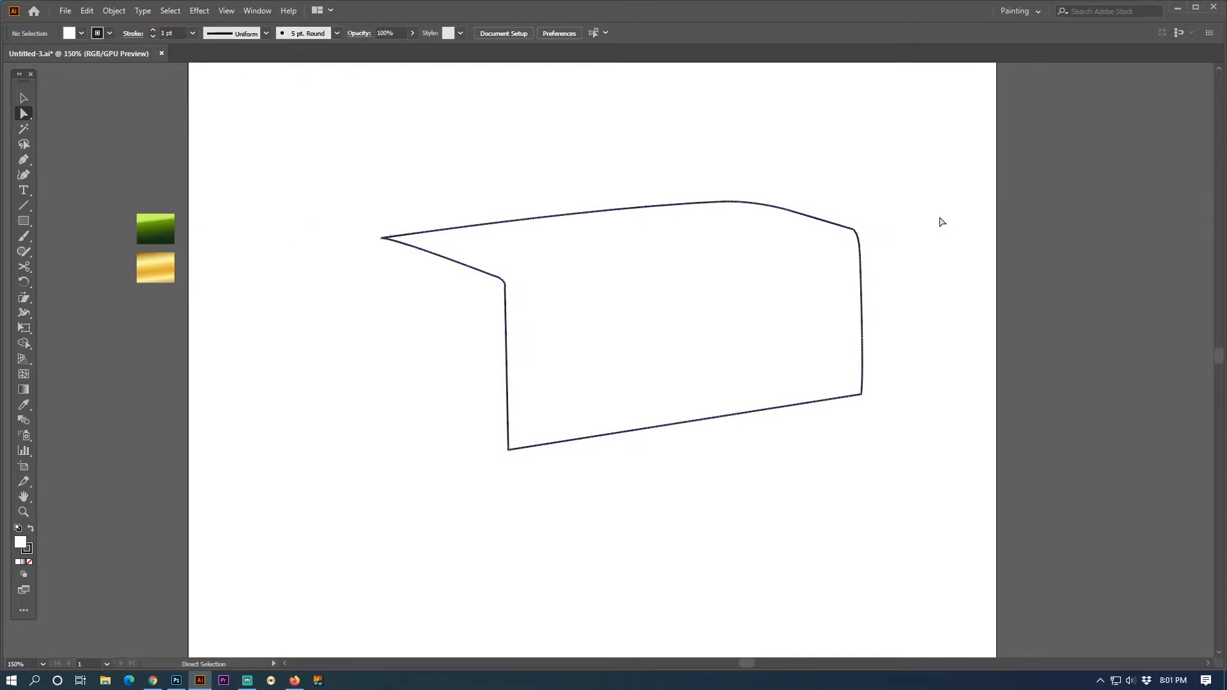
- Fill the outline with the green gradient sampled from the green swatch and run it downward from light top to dark front
drag(780, 301, 799, 271)
click(893, 241)
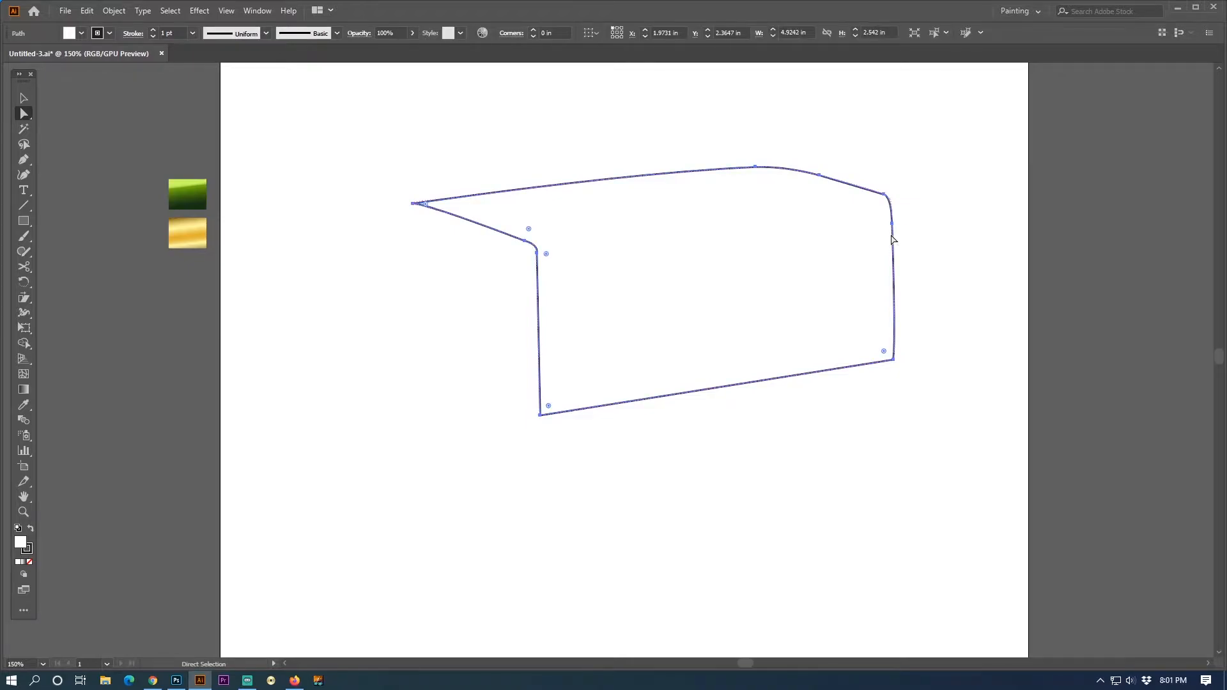
click(24, 404)
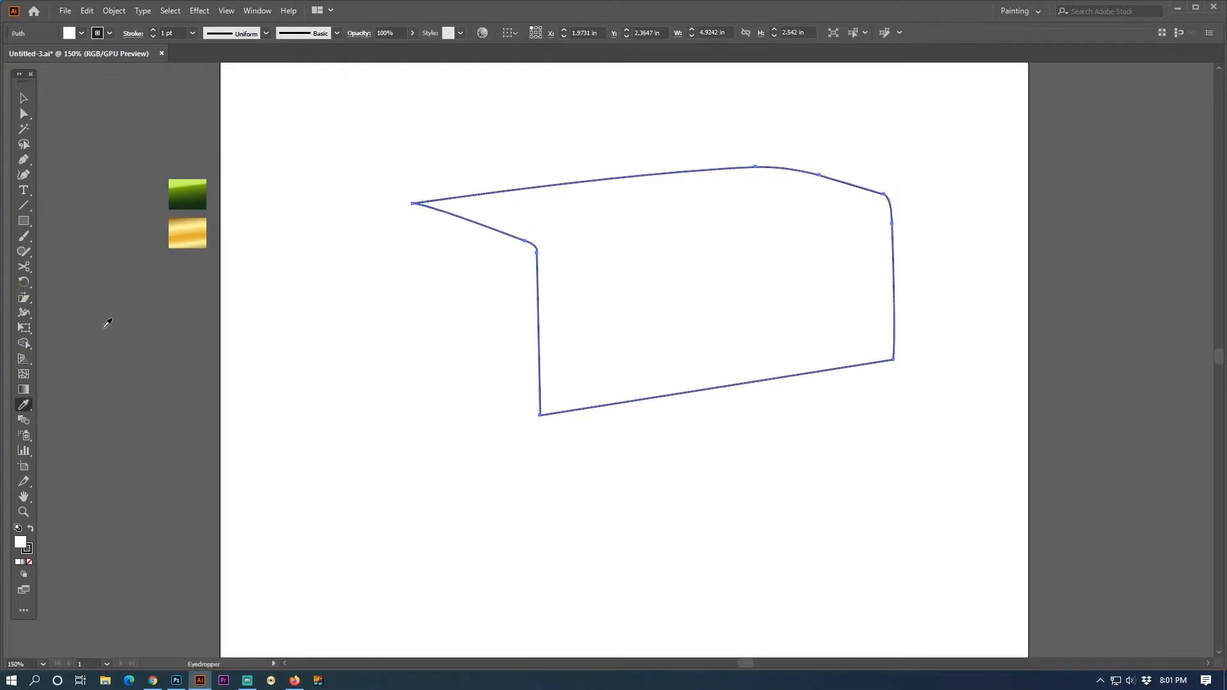
click(188, 190)
click(24, 390)
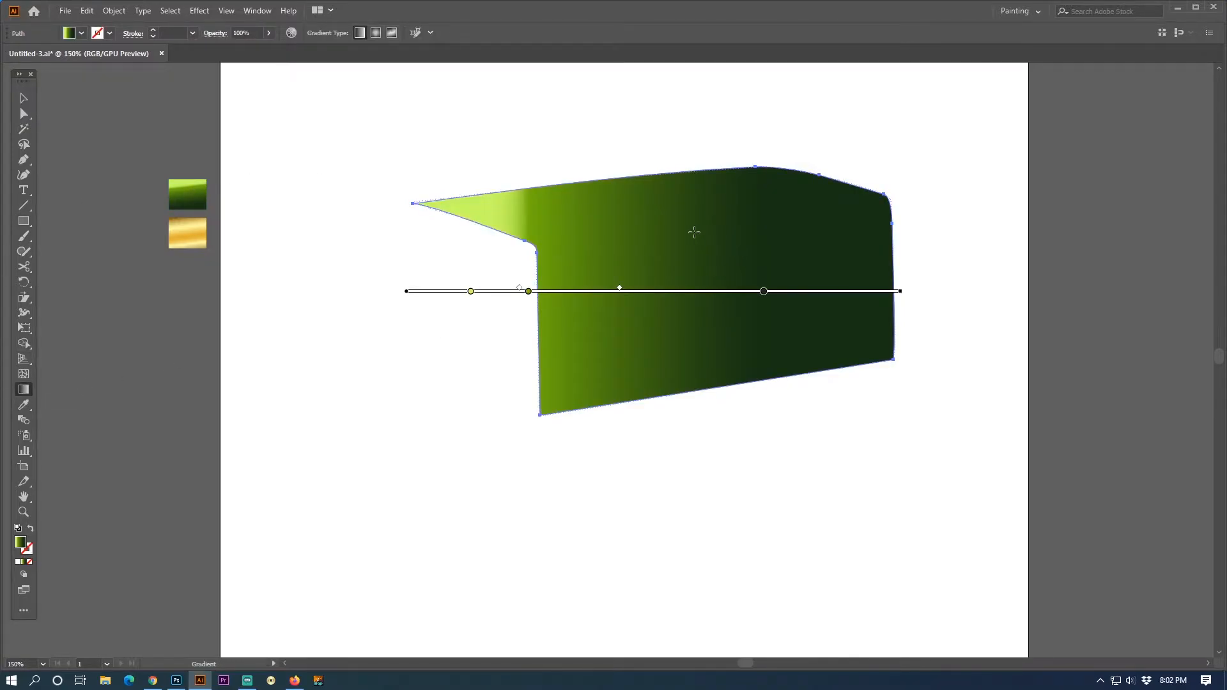
drag(674, 211, 683, 320)
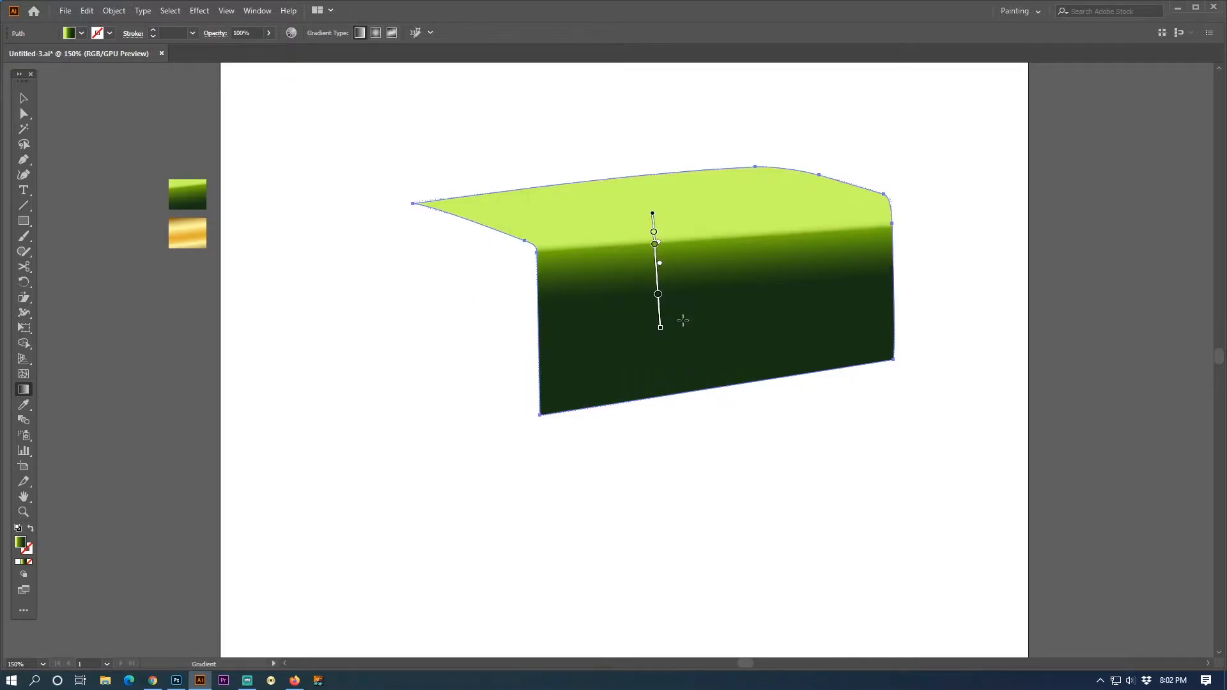
mouse_move(666, 214)
mouse_down()
mouse_move(677, 349)
mouse_move(678, 327)
mouse_up()
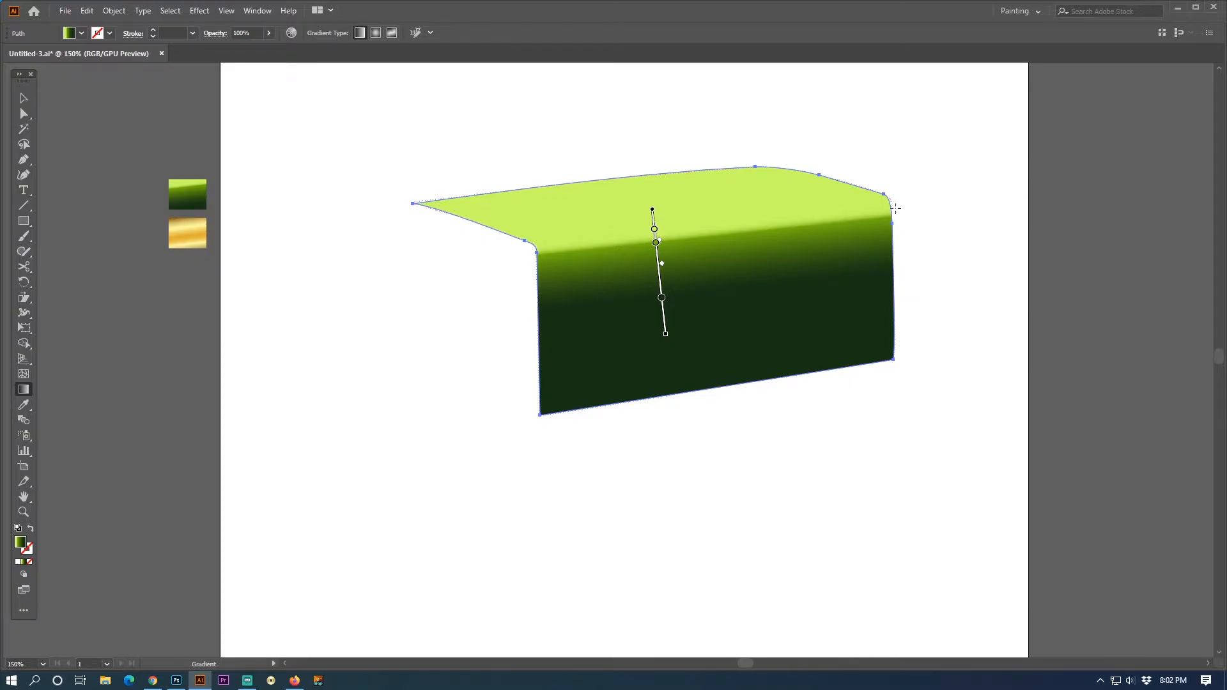
- Recolour the dark end stop of the shape's gradient to deep red, C 0, M 100, Y 100, K 60
click(25, 101)
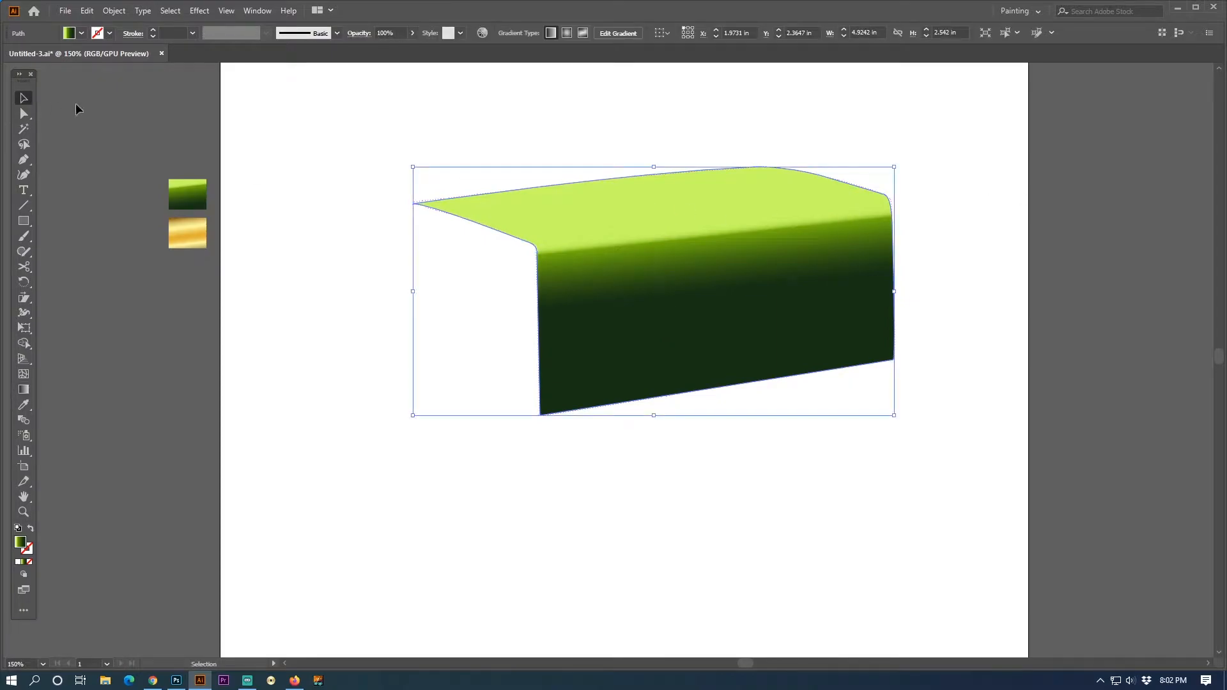
key(shift+Tab)
click(1090, 292)
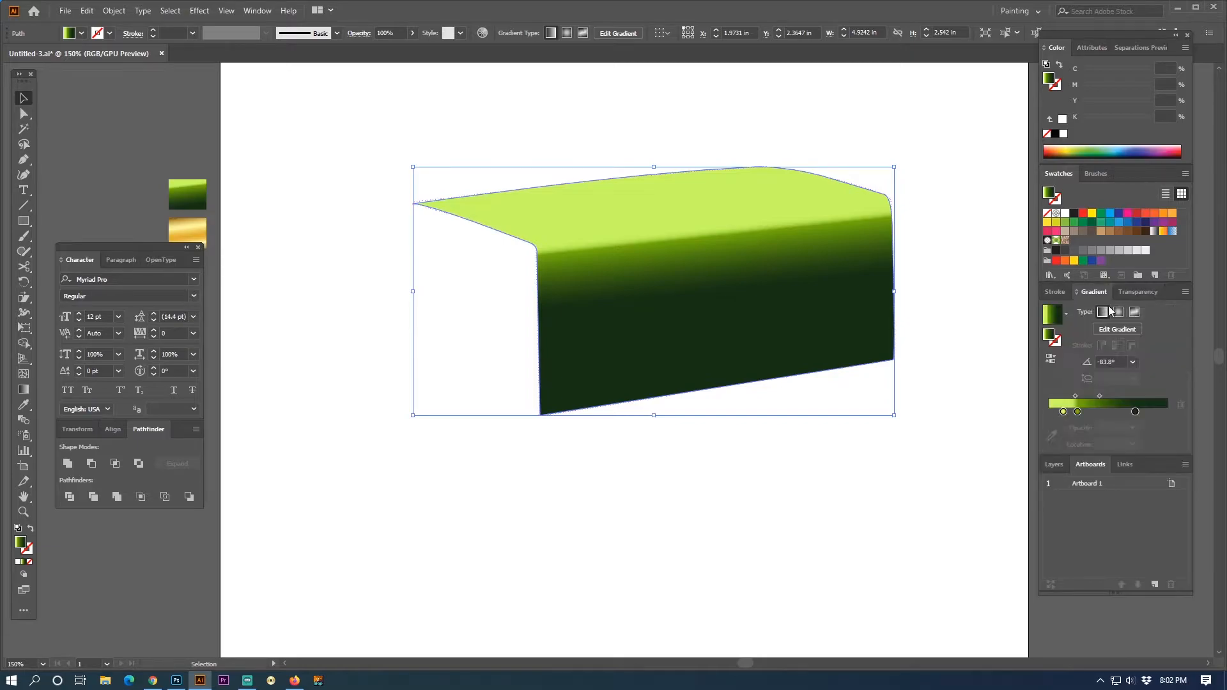
click(1135, 412)
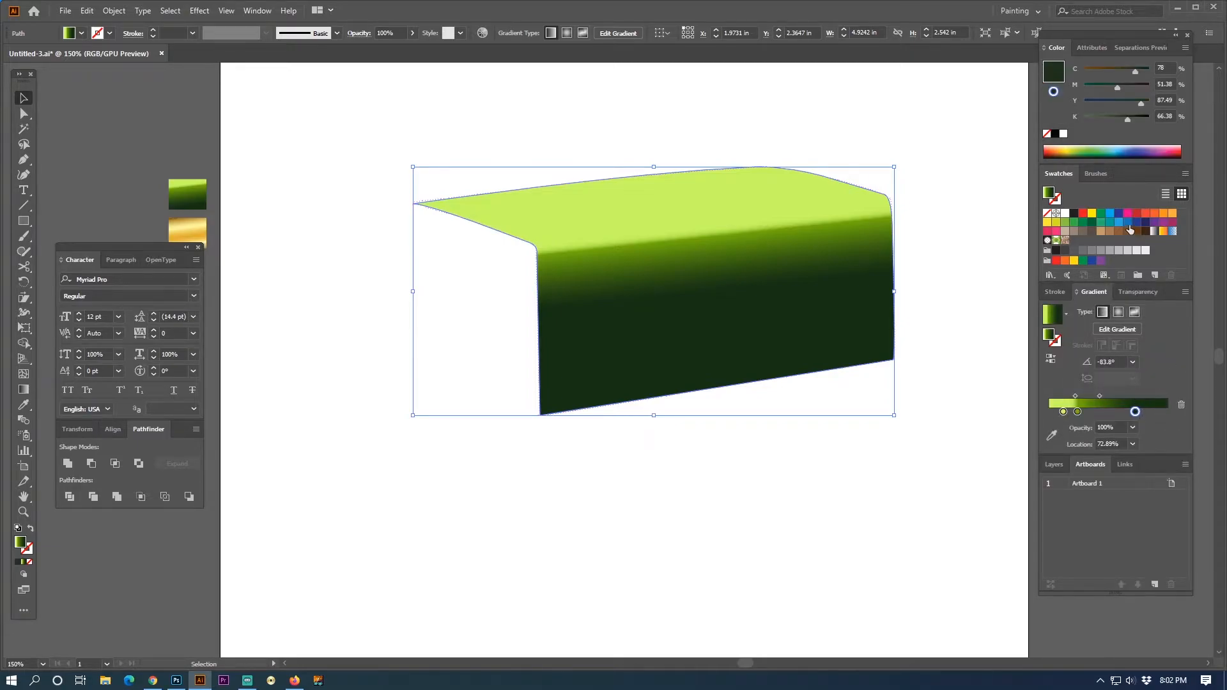
drag(1089, 216, 1136, 410)
click(1118, 119)
click(1159, 116)
drag(1158, 119, 1224, 117)
text(60)
key(Return)
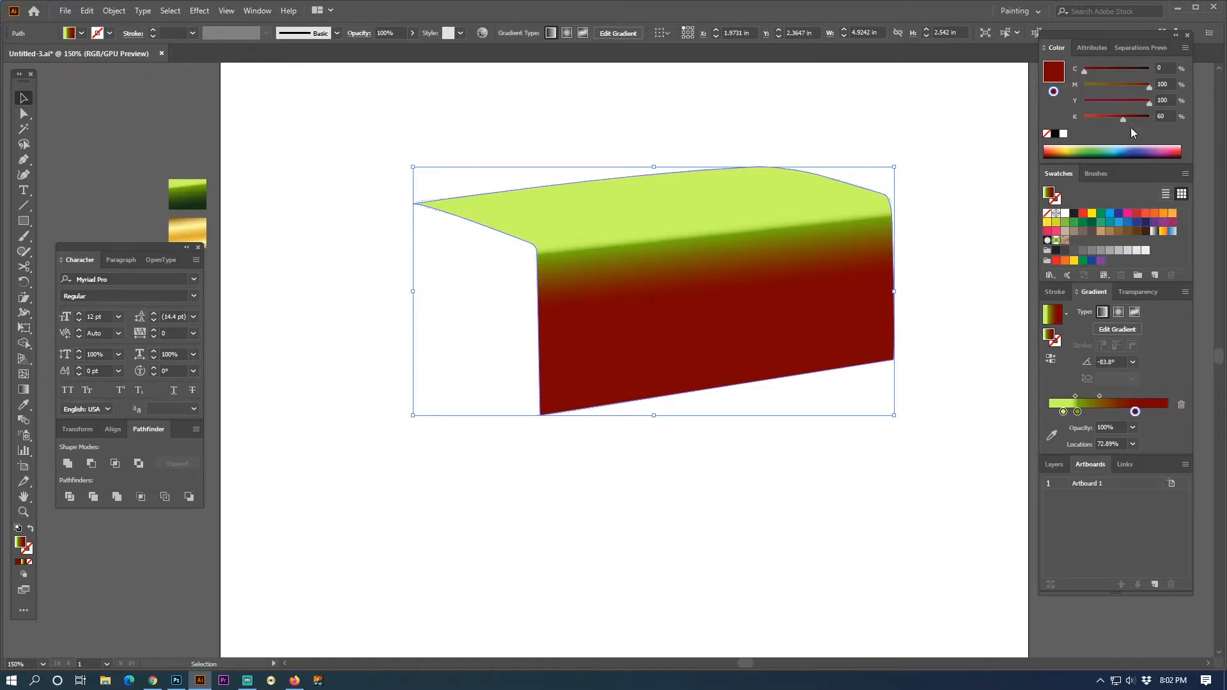
- Set the middle gradient stop to bright red, C 0, M 100, Y 100, K 0, and move its midpoint towards the dark red to 34.79%
click(1078, 413)
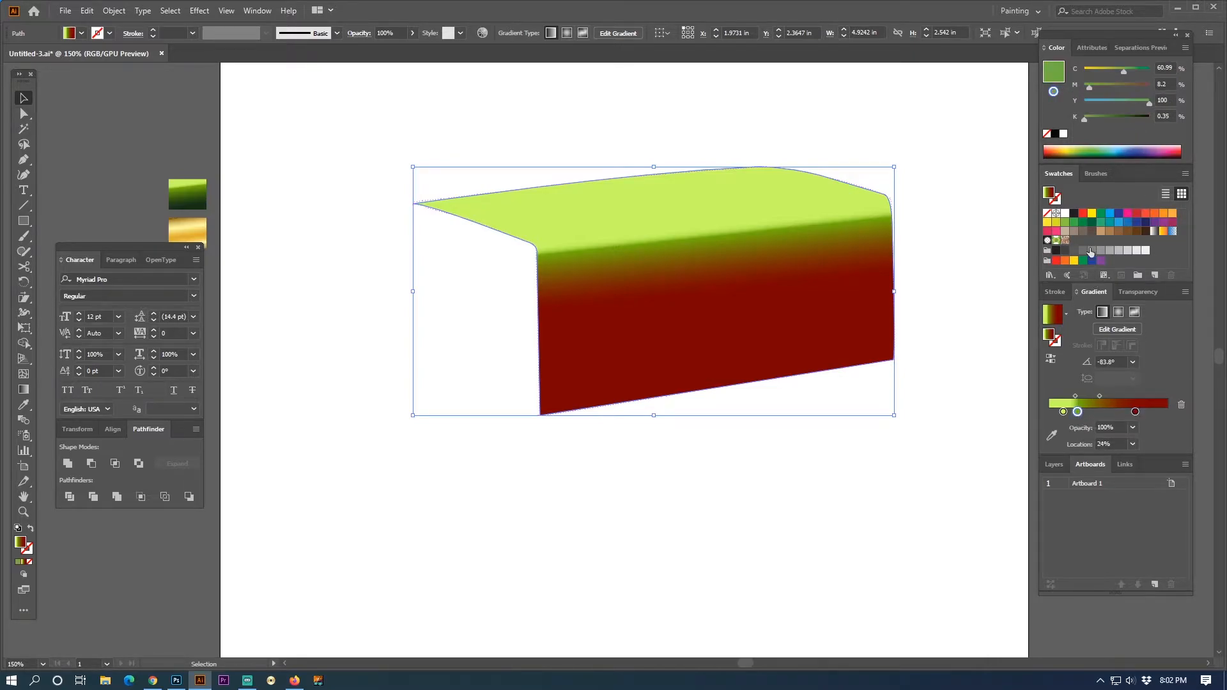
drag(1118, 67, 1150, 88)
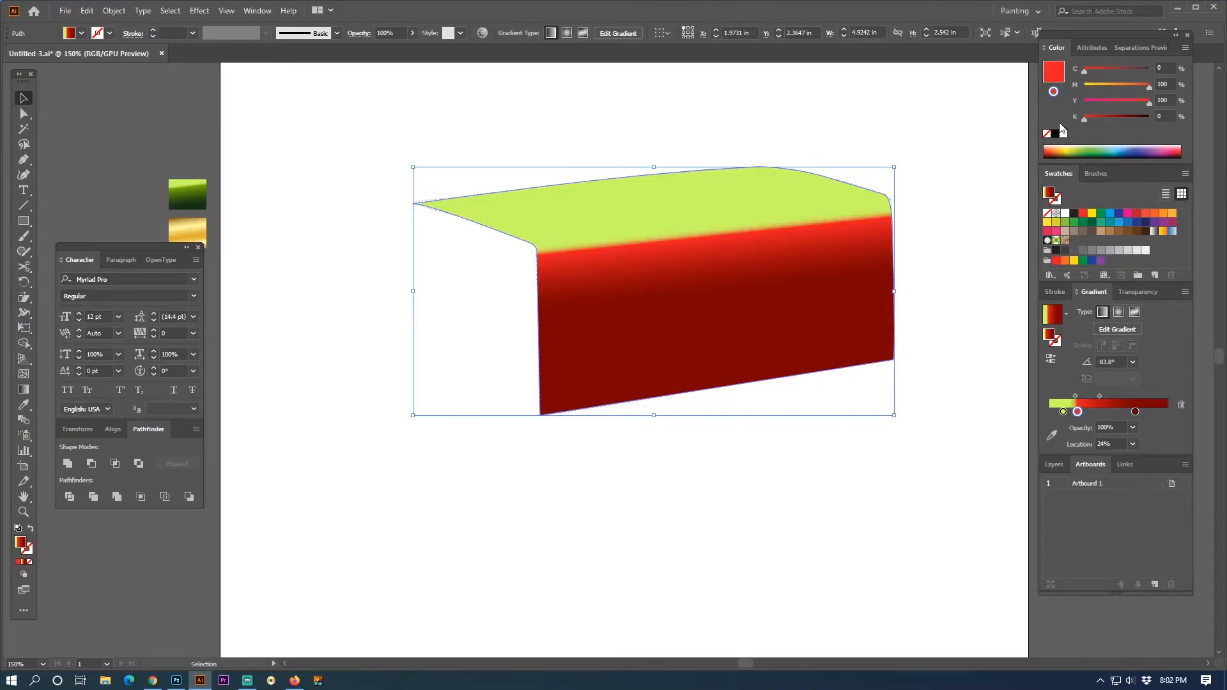
mouse_move(1099, 396)
mouse_down()
mouse_move(1110, 396)
mouse_move(1098, 399)
mouse_up()
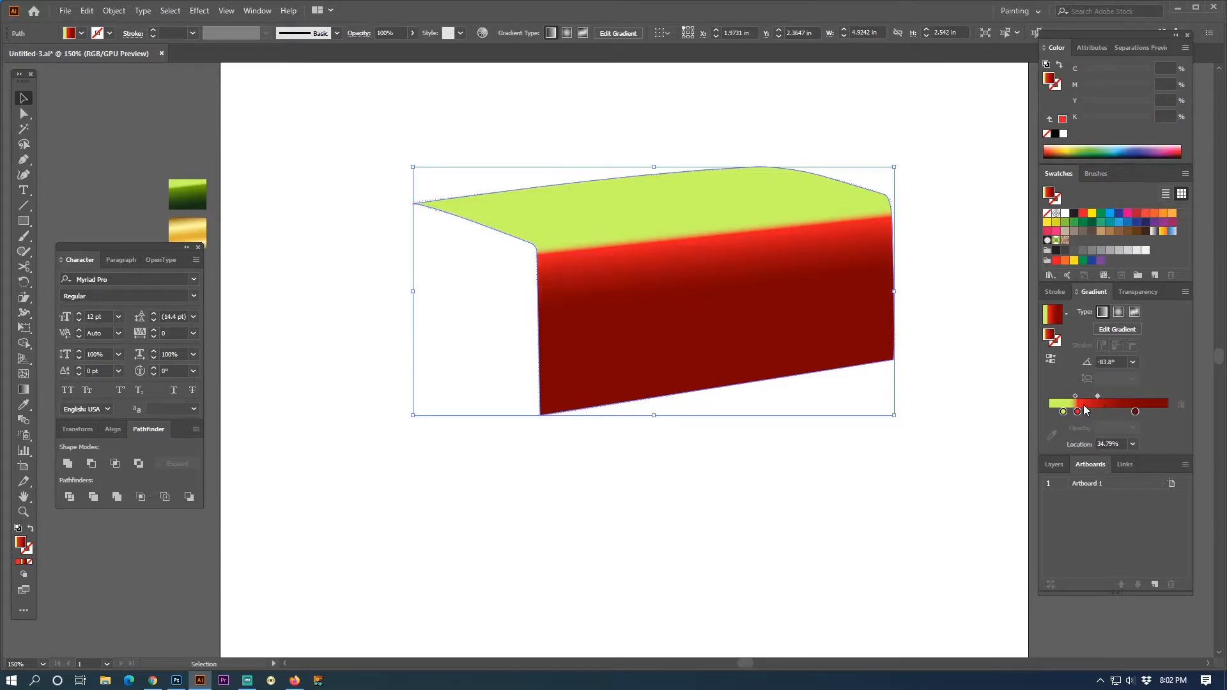
- Recolour the light gradient stop to orange-yellow, C 0, M 30, Y 100, K 0, and deselect the shape
click(1063, 412)
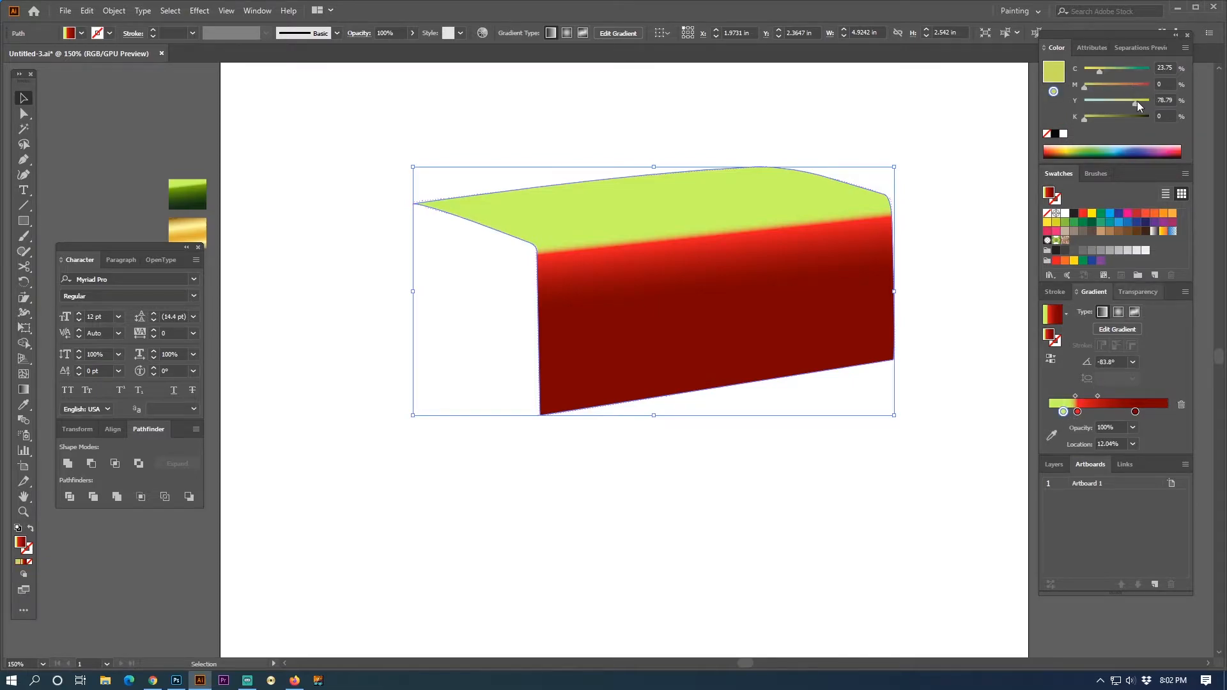
mouse_move(1106, 72)
mouse_down()
mouse_move(1084, 70)
mouse_move(1115, 82)
mouse_move(1106, 83)
mouse_up()
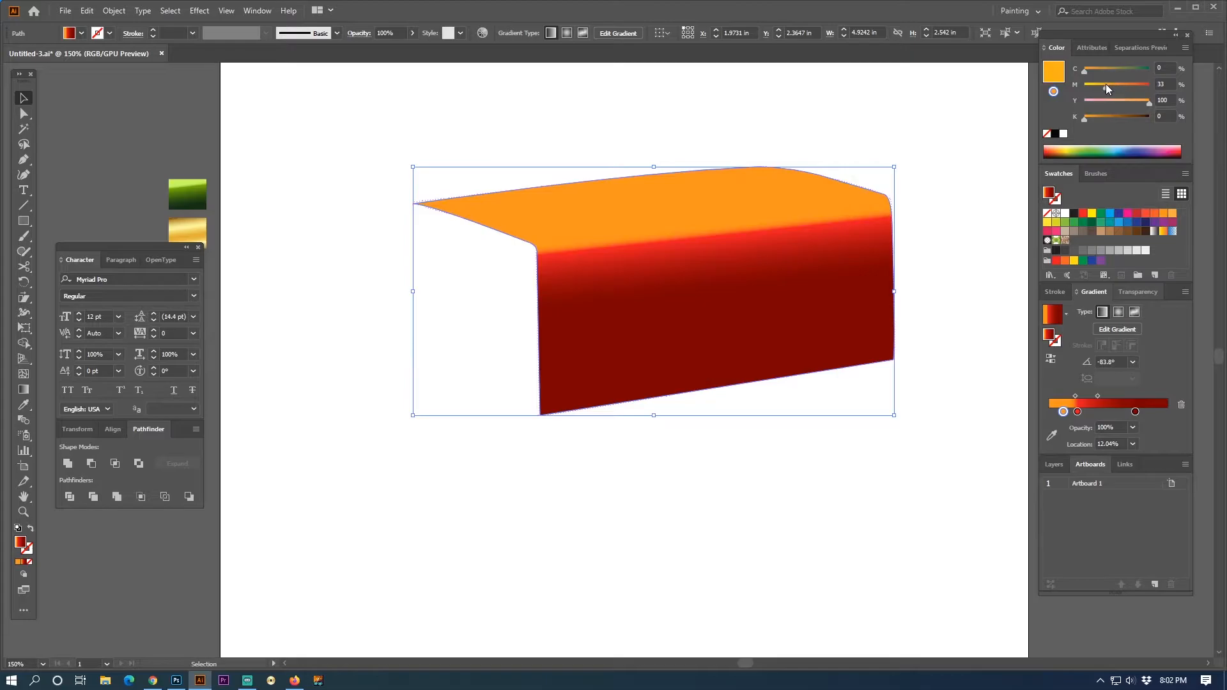
click(1165, 84)
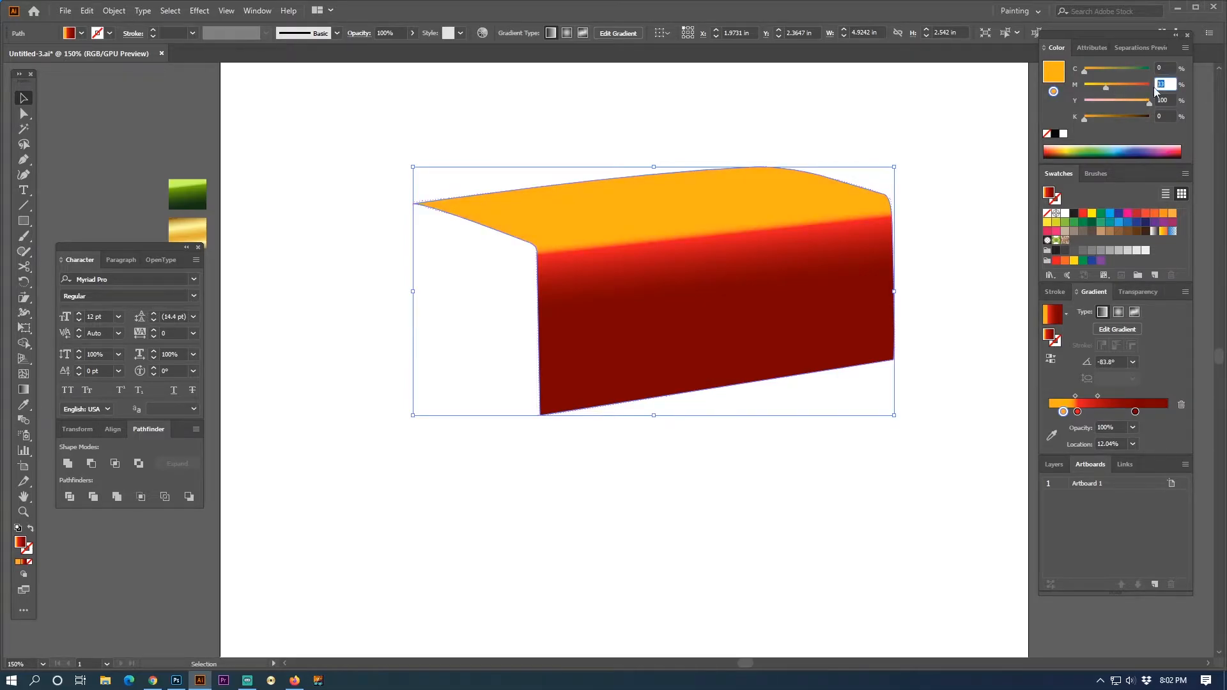
key(Return)
click(861, 125)
- Draw the box's closed side face with the Pen tool, from the back corner through the bottom corners, rounding the upper front corner
key(space)
drag(454, 366, 502, 391)
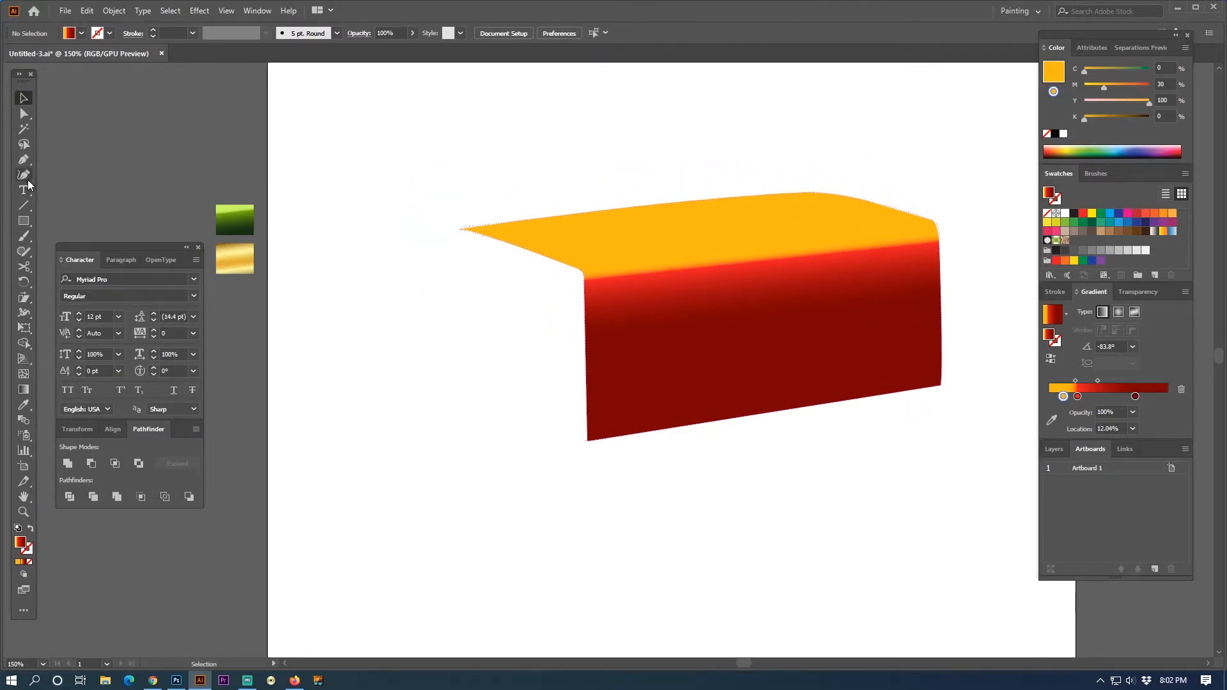
click(23, 159)
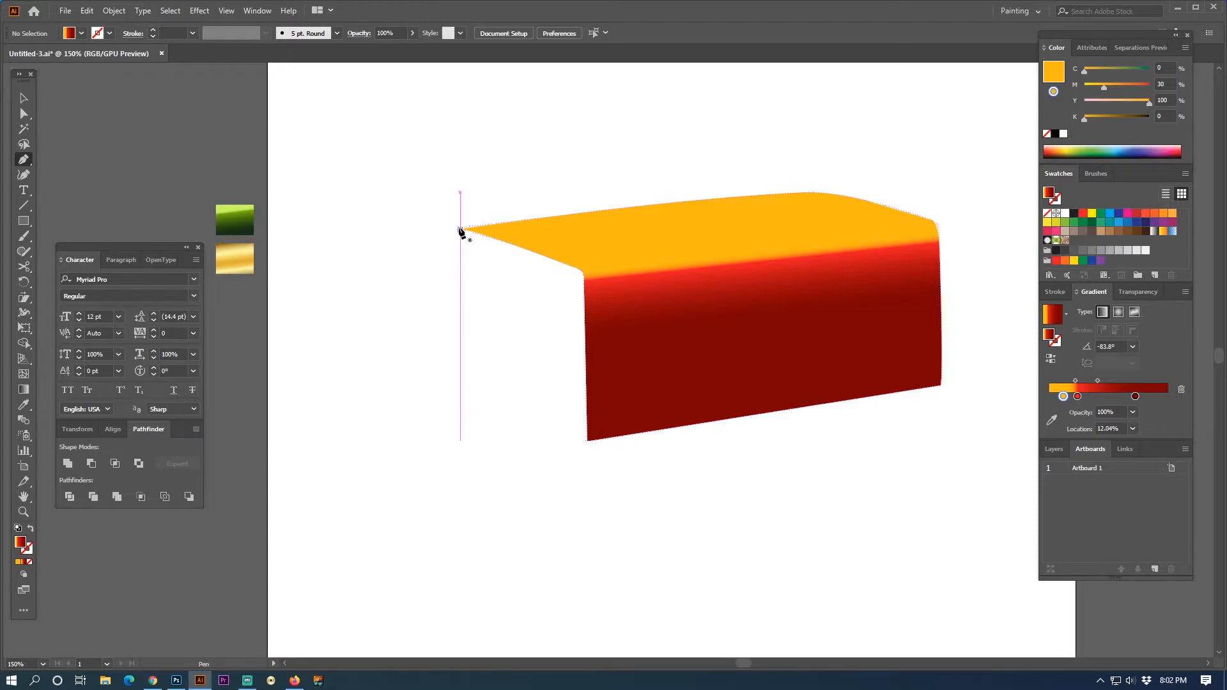
click(460, 228)
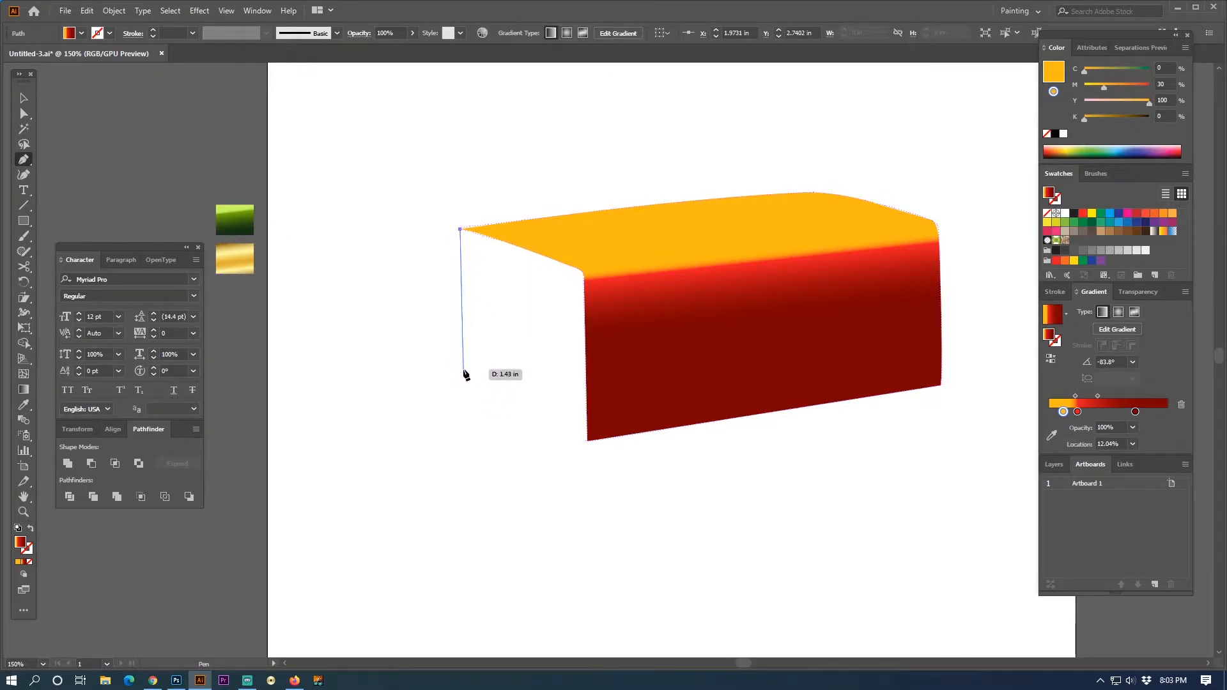
click(461, 368)
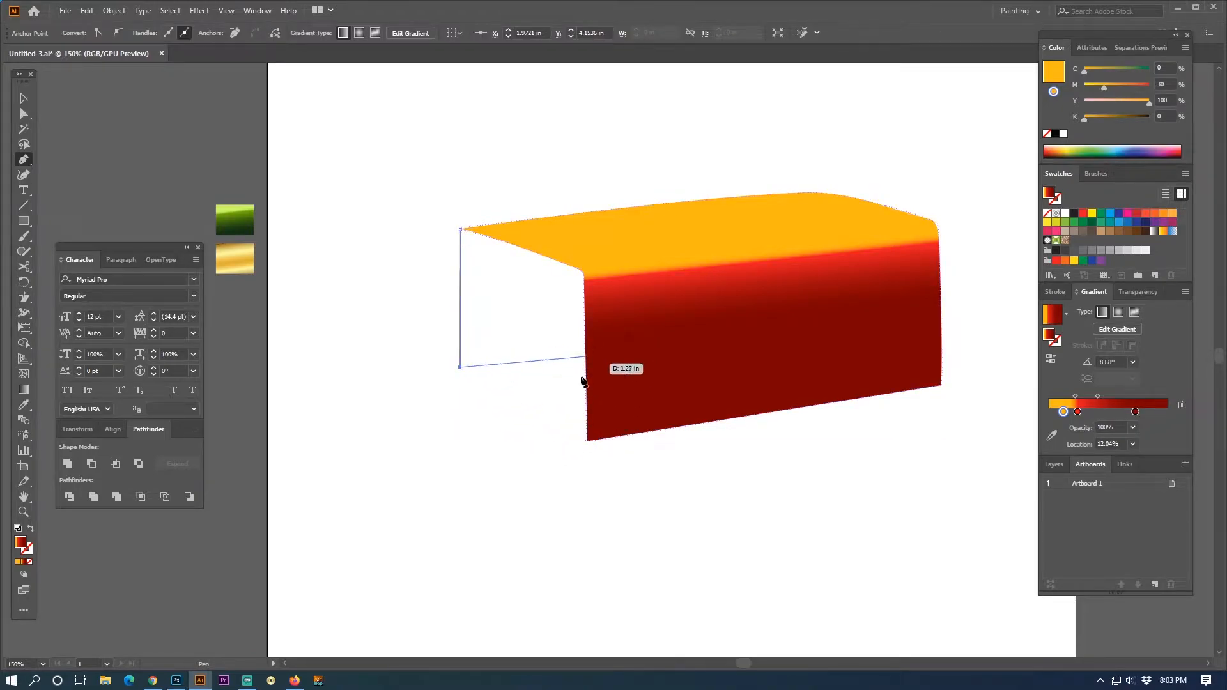
click(587, 440)
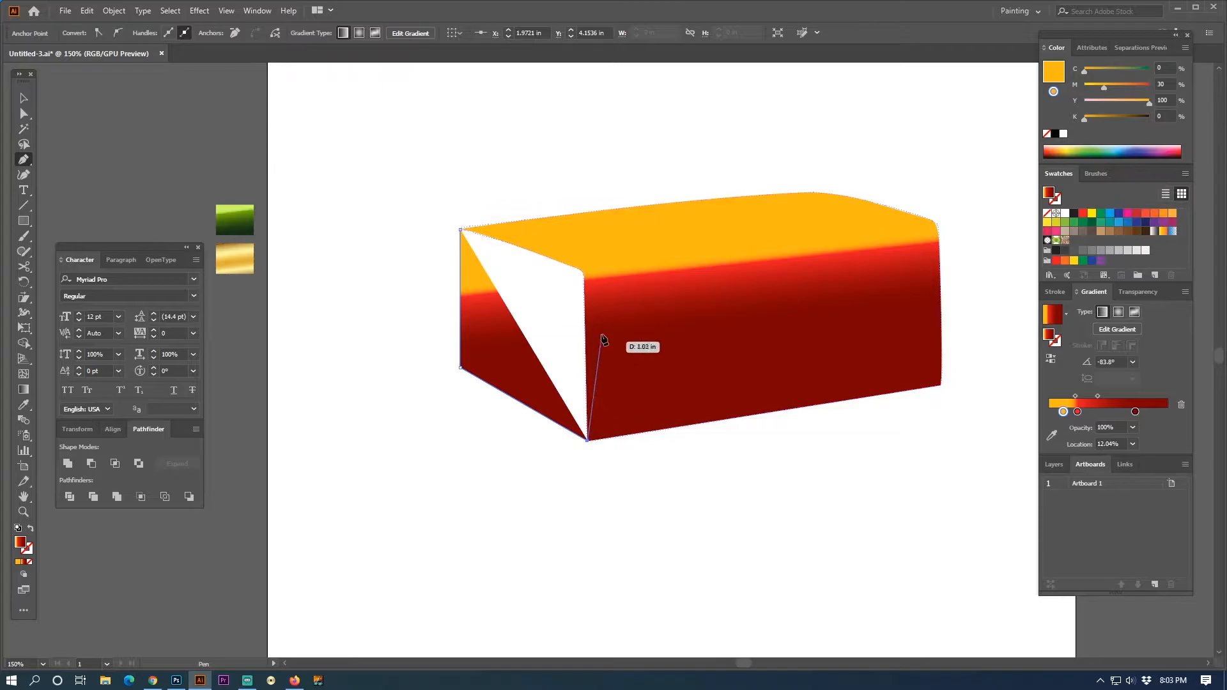
click(587, 286)
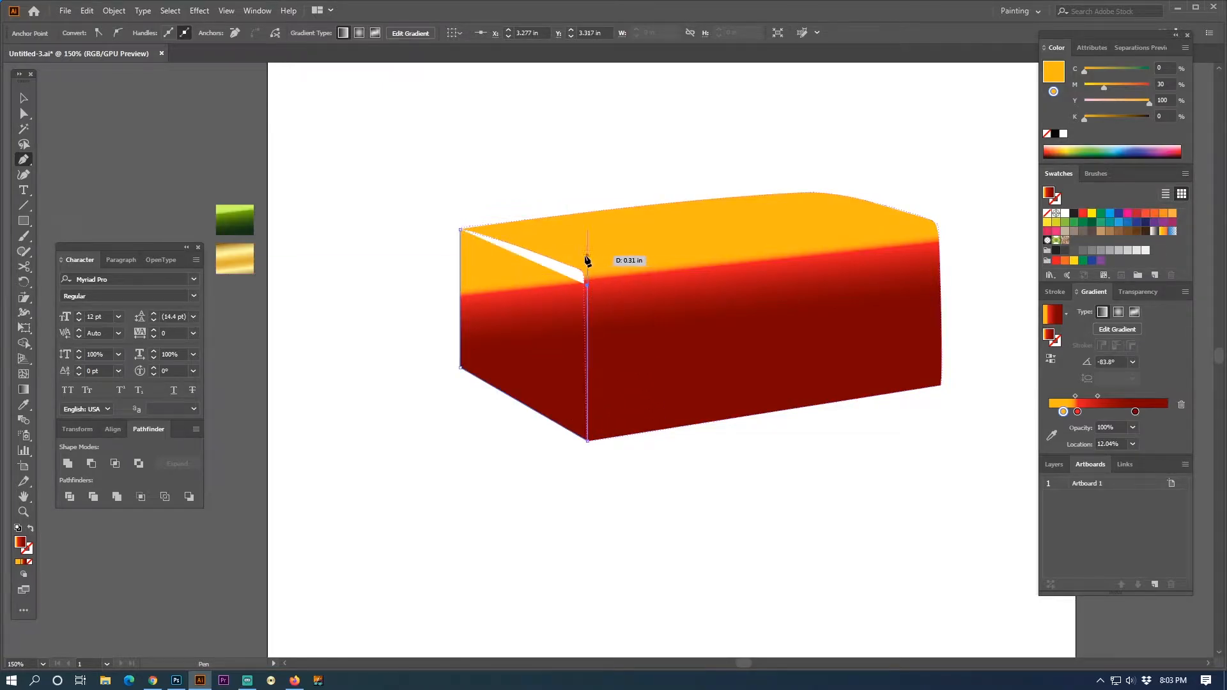
drag(581, 258, 562, 247)
click(582, 258)
click(460, 230)
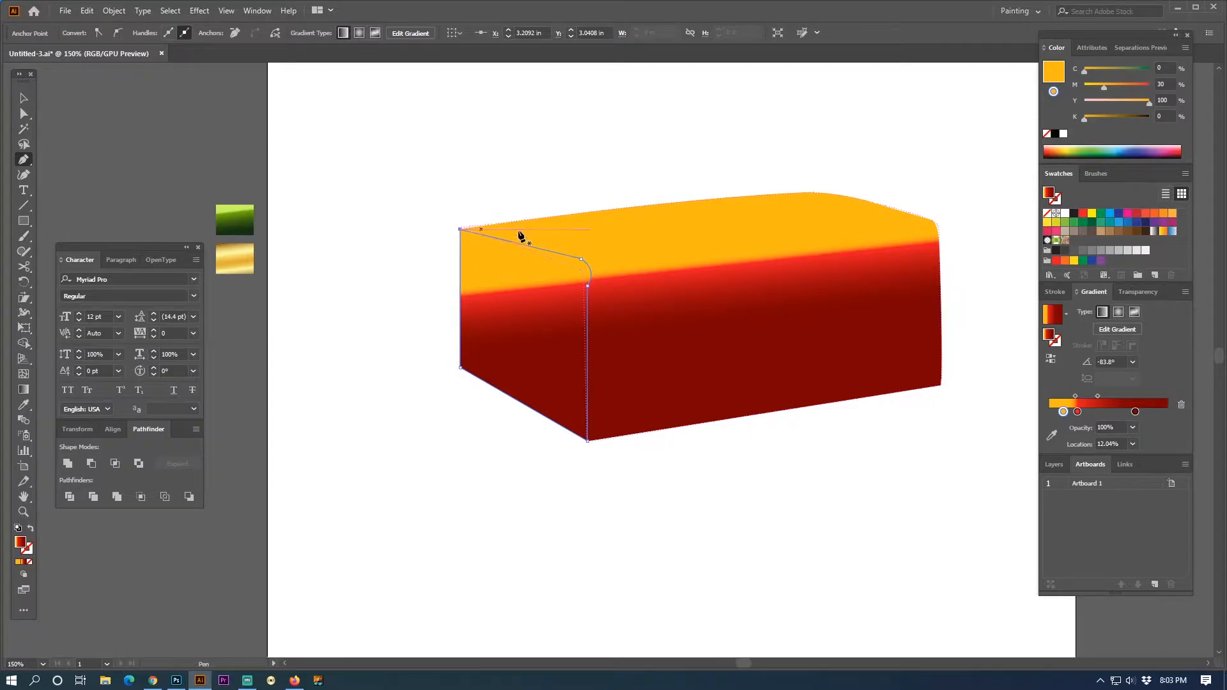
- Fill the side face with the gradient sampled from the gold swatch and run it diagonally from the rounded corner to the lower back corner
click(23, 97)
click(23, 404)
click(232, 260)
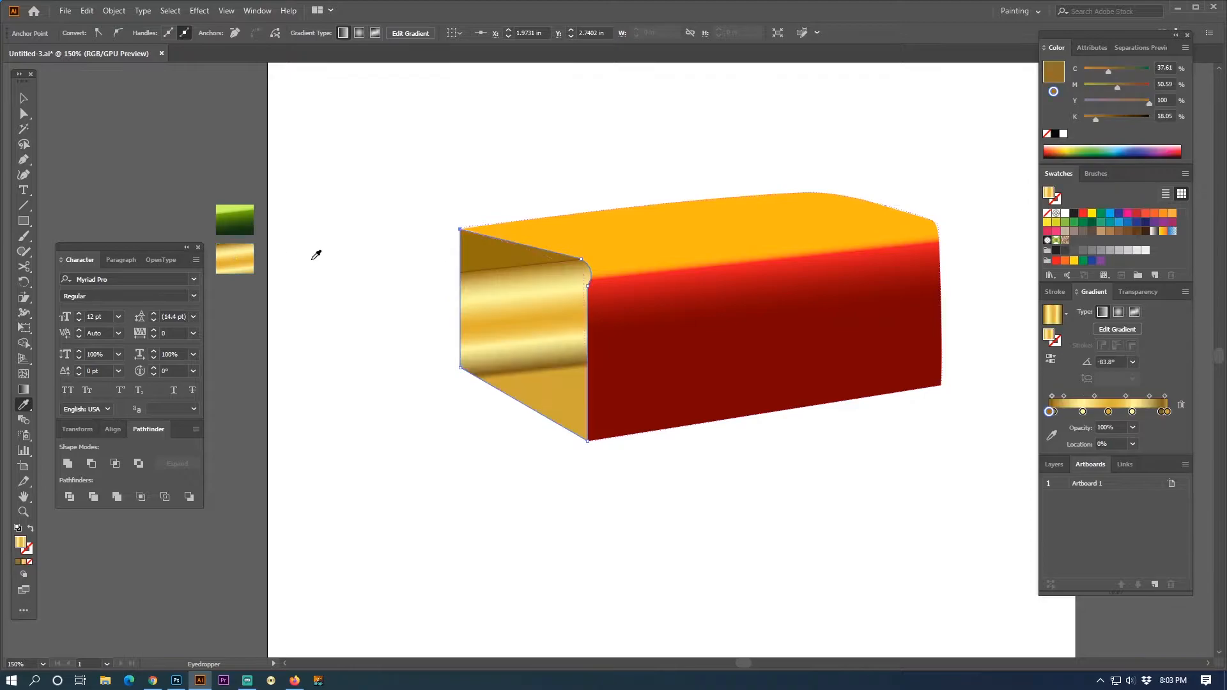
click(24, 389)
drag(482, 381, 465, 399)
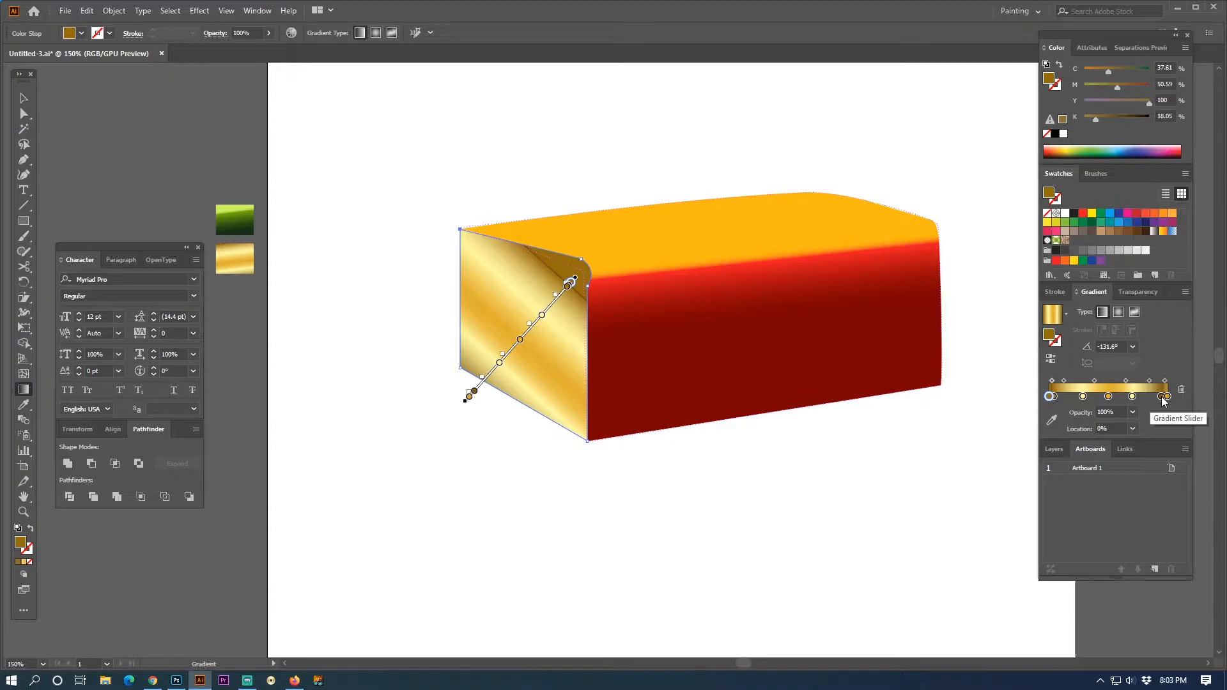
- Remove the extra gold gradient stops, keeping three, and reverse the diagonal so it runs from the lower back corner to the rounded corner
drag(1162, 398, 1157, 459)
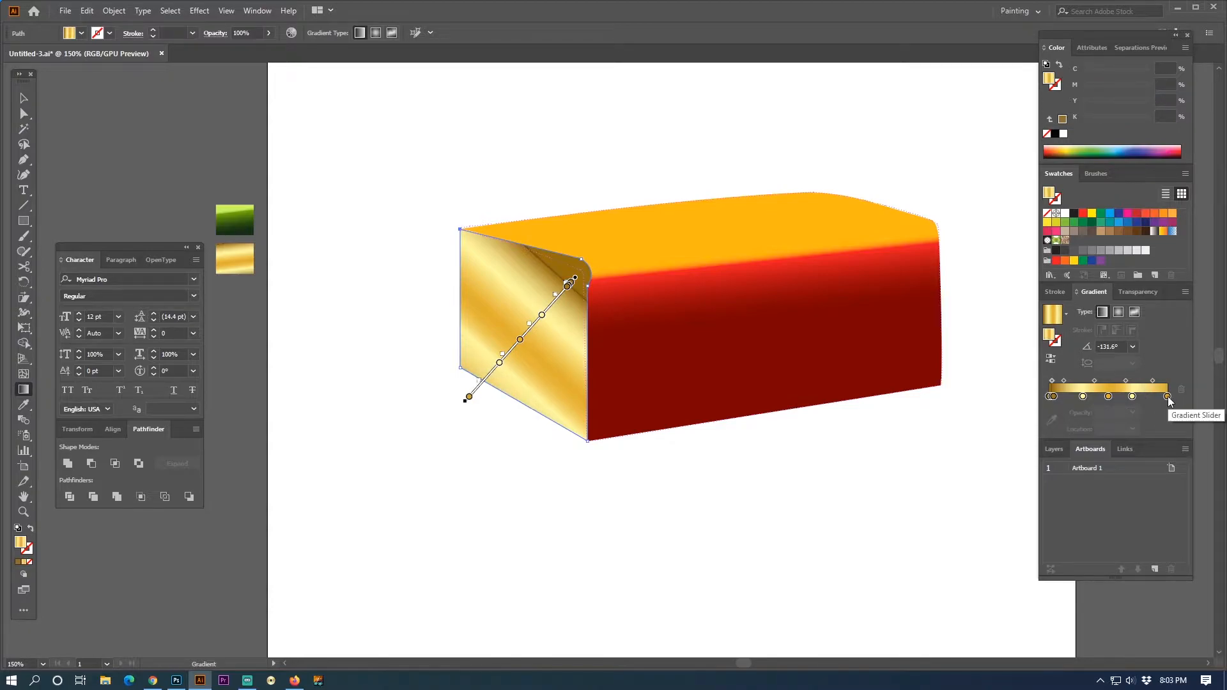
drag(1134, 397, 1066, 440)
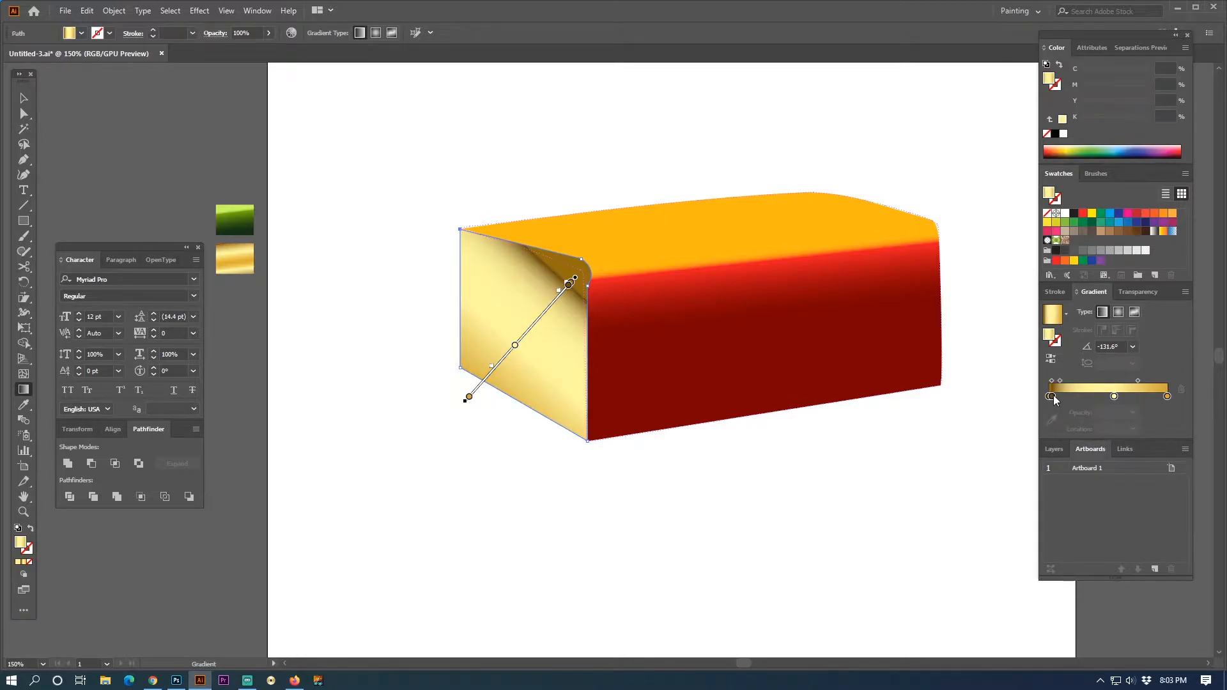
drag(1053, 396, 1060, 426)
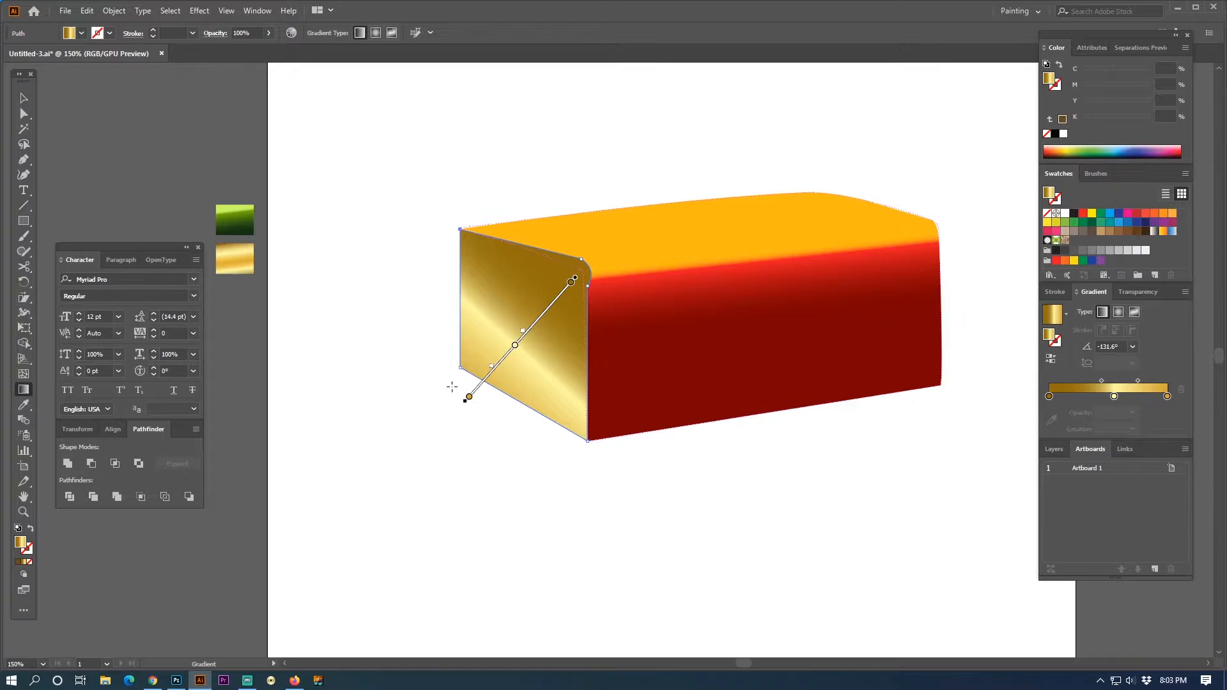
drag(455, 385, 564, 266)
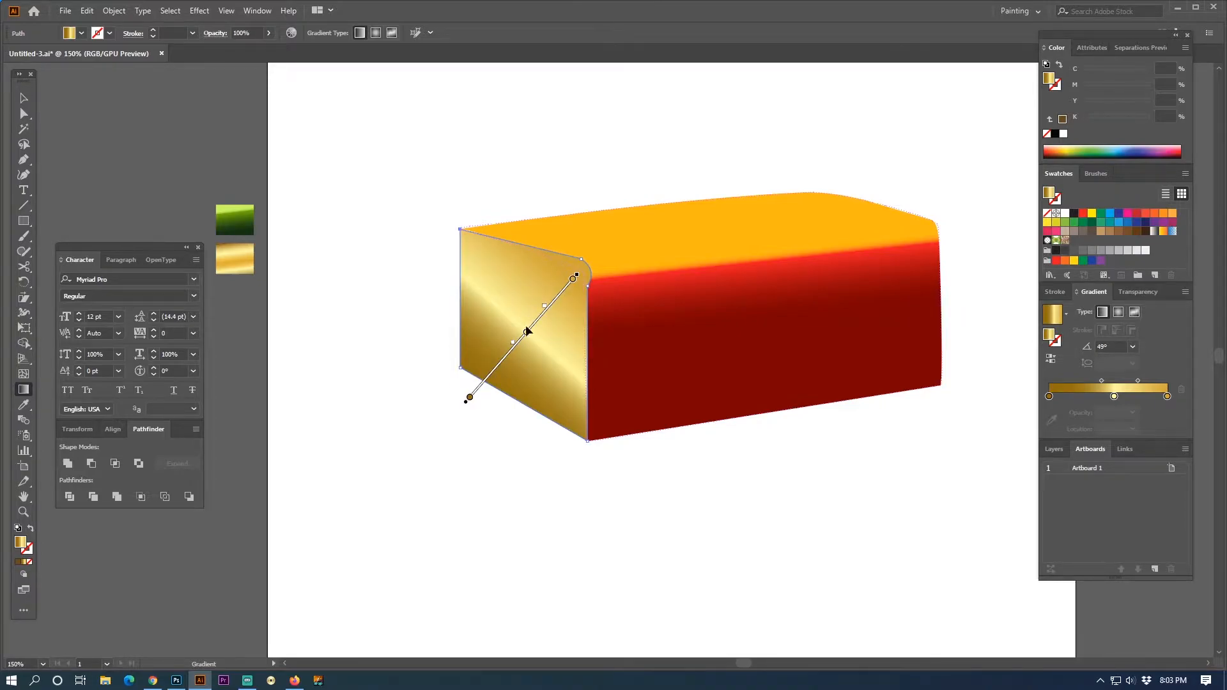
- Adjust both midpoints of the side face's gold gradient and move its light middle stop to 57.67%
click(23, 98)
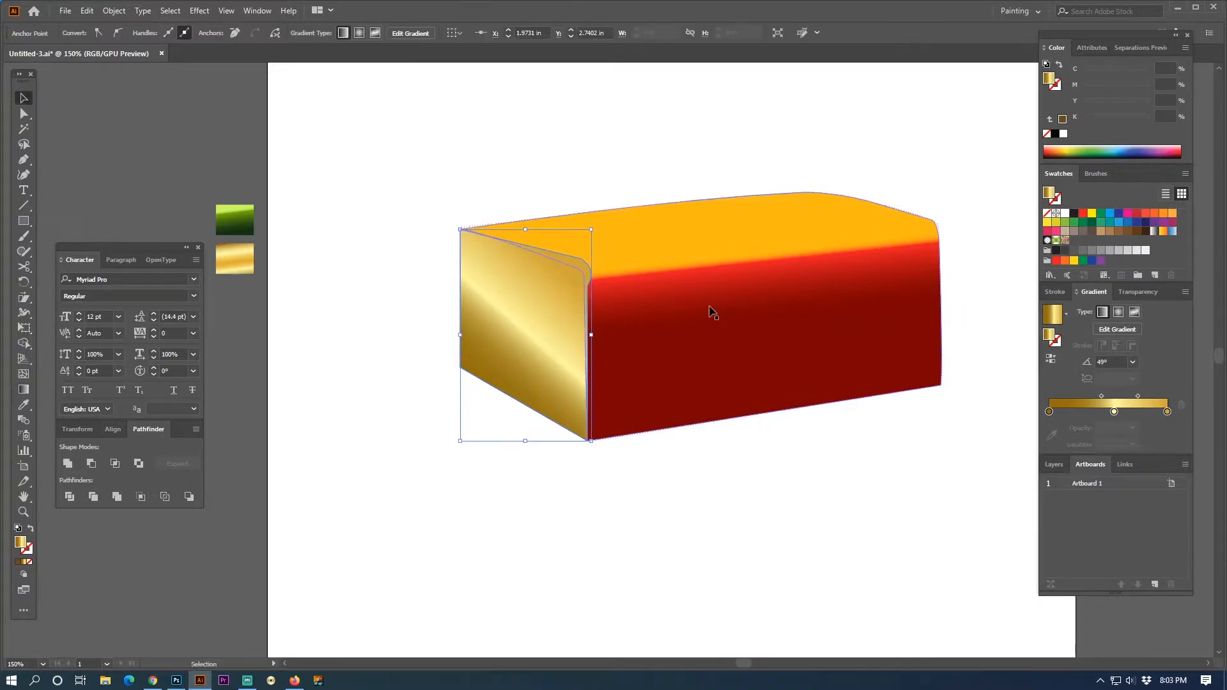
drag(1099, 396, 1100, 396)
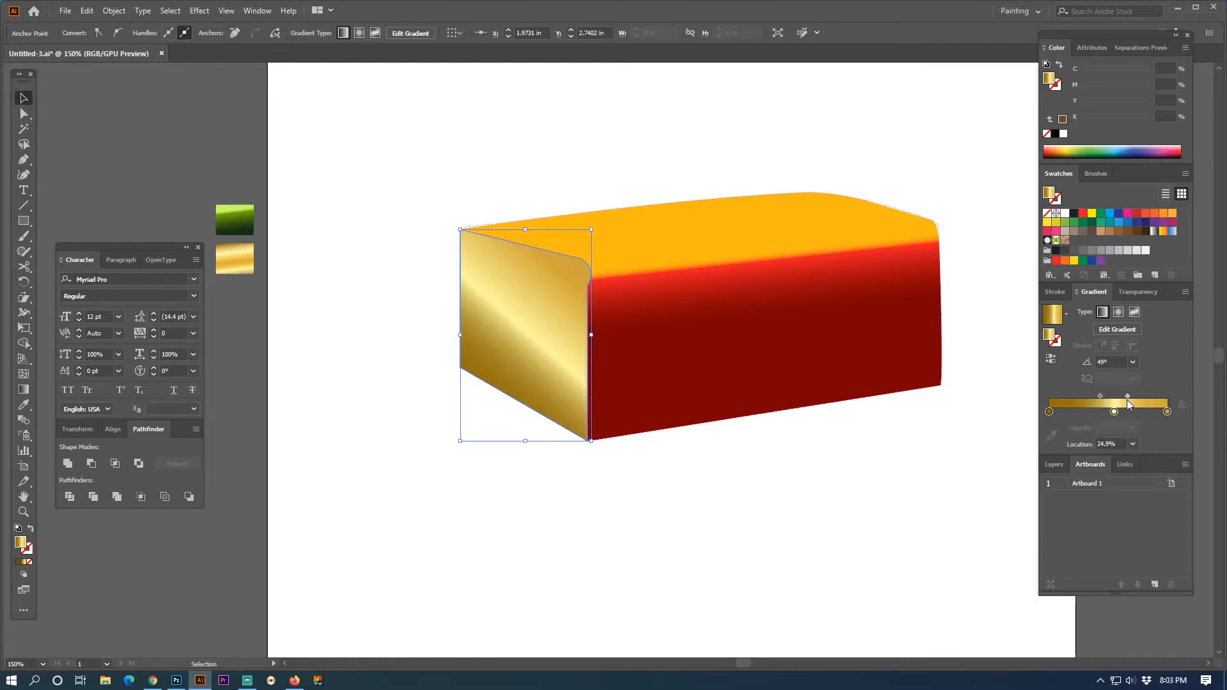
drag(1126, 396, 1133, 395)
click(1114, 411)
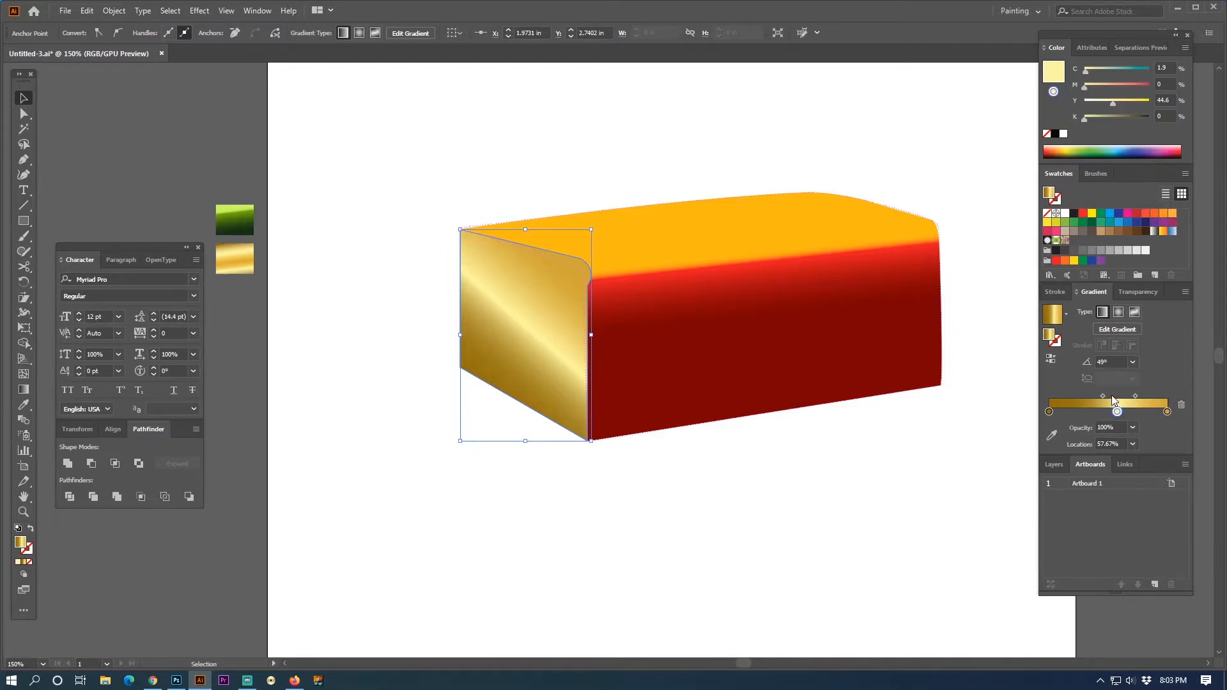
- Switch the colour sliders to RGB and recolour the light middle gradient stop to golden yellow, R 250, G 202, B 67
drag(1092, 87, 1097, 86)
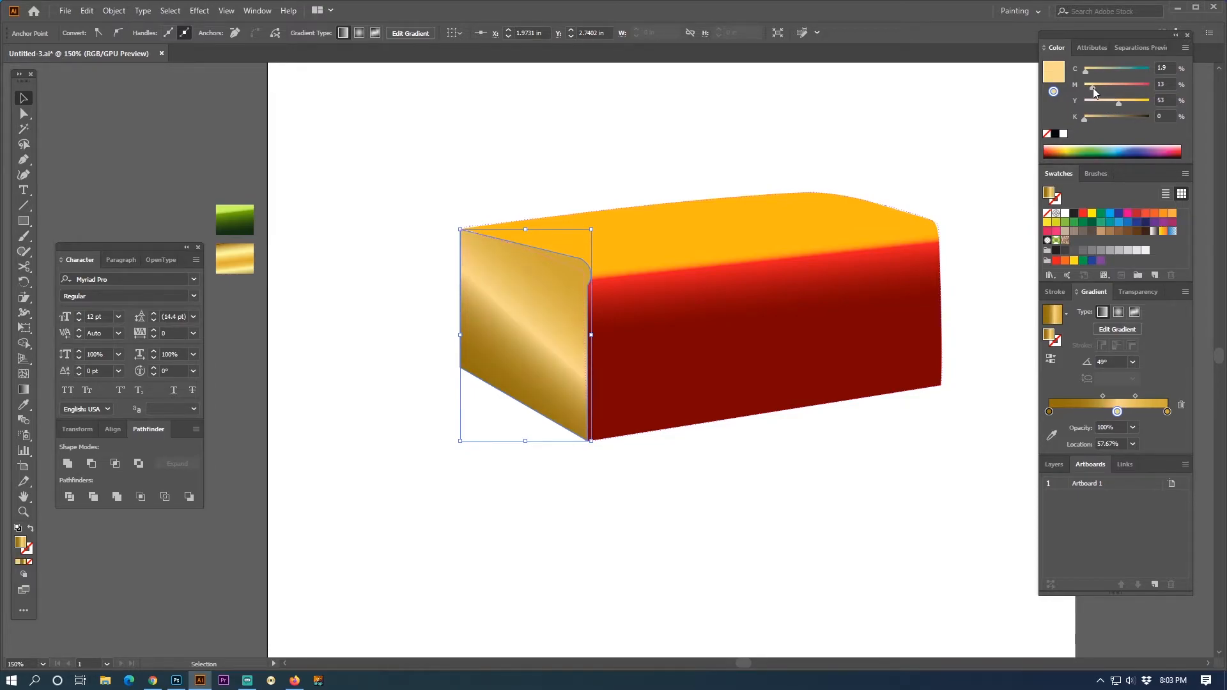
click(1185, 48)
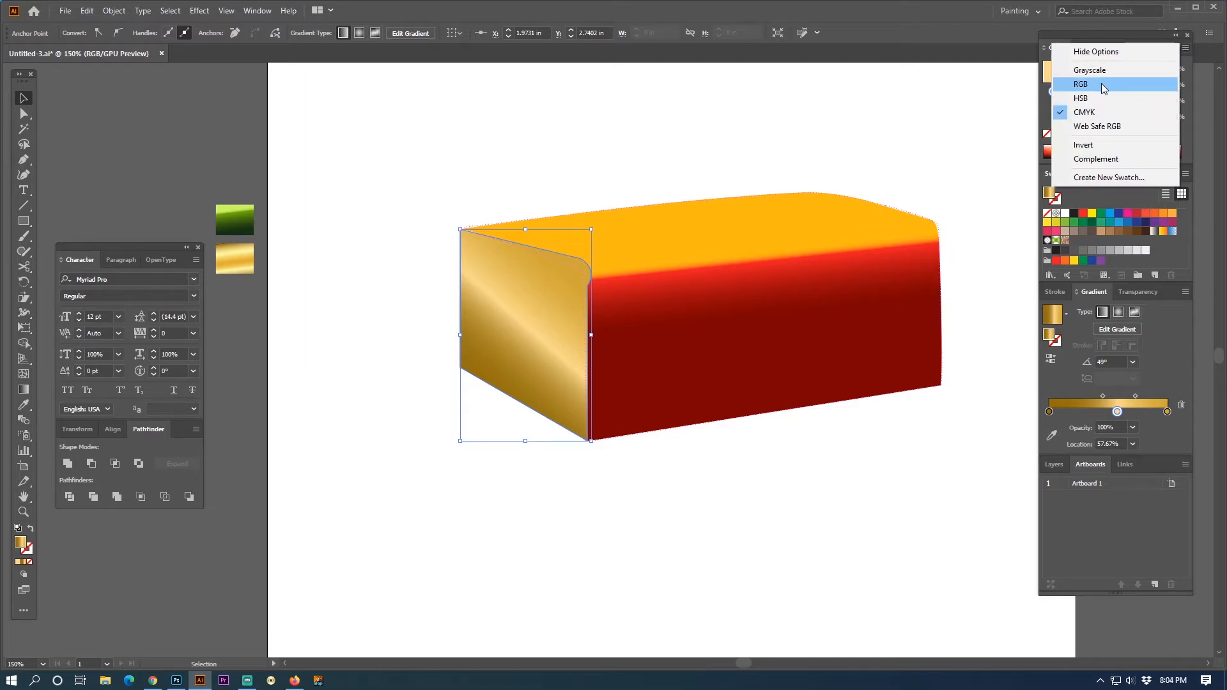
click(1103, 87)
drag(1111, 113, 1134, 93)
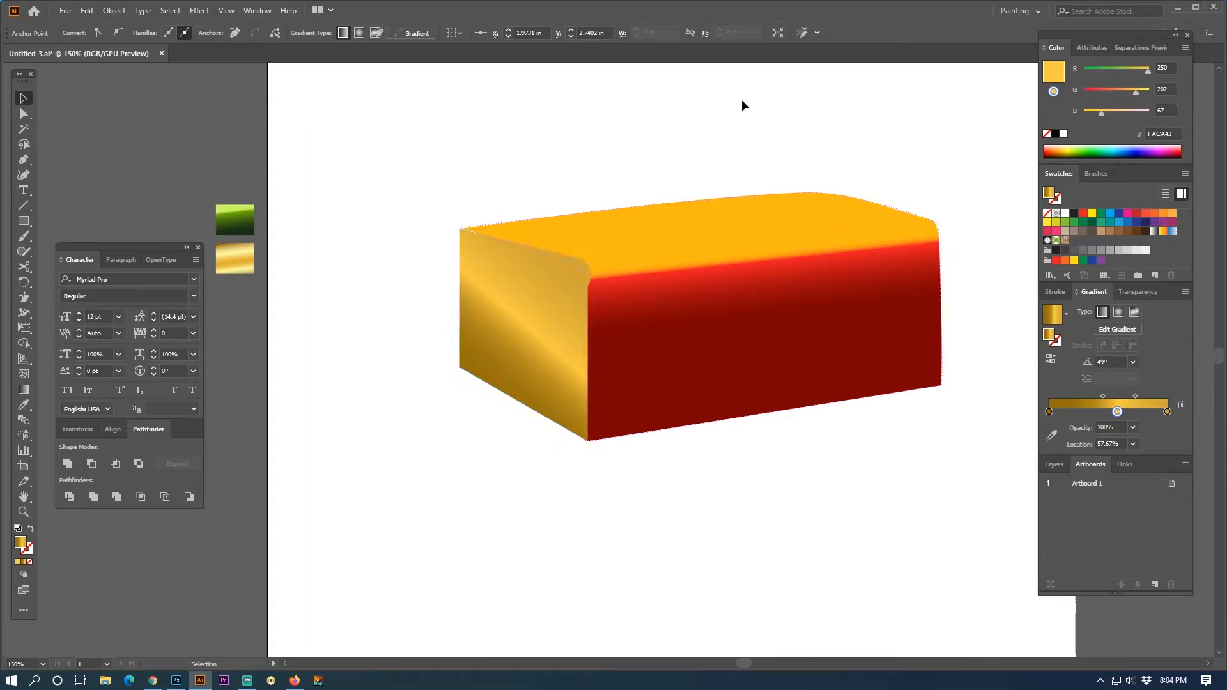
- Send the gold side face behind the large yellow-to-red shape and deselect it
key(shift+Tab)
key(shift+Tab)
key(ctrl)
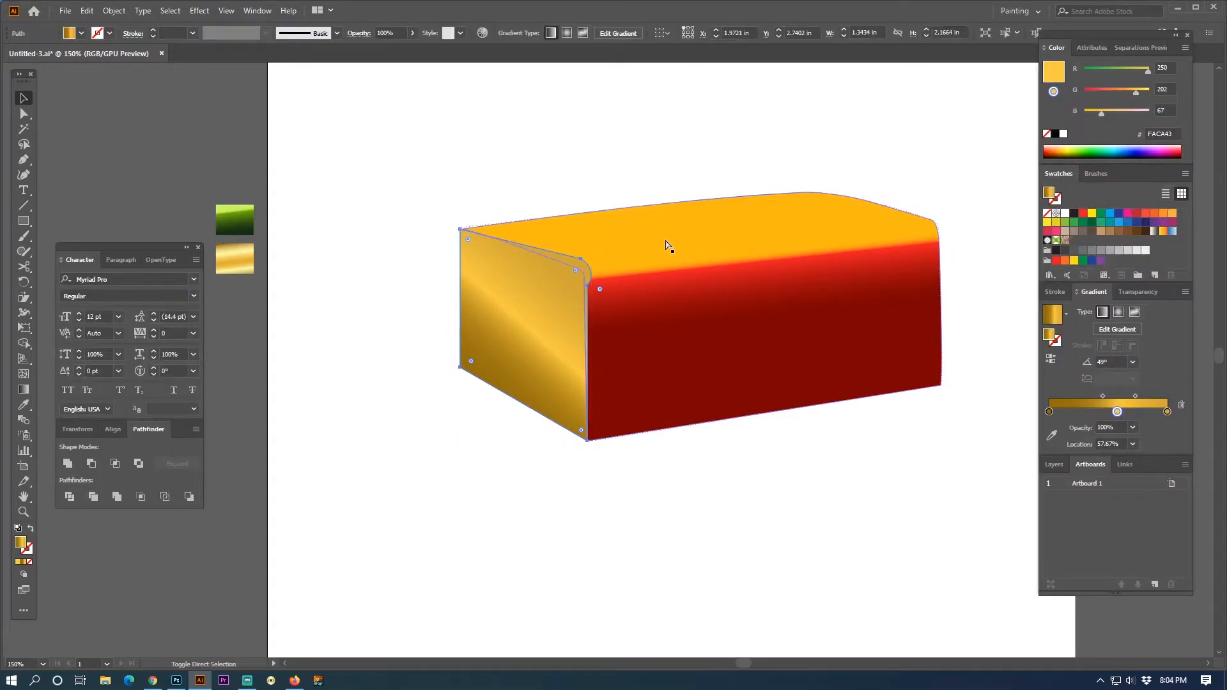
click(555, 180)
- Draw a circle about 0.53 in wide centred on the side face's upper edge and rotate it to follow the edge's slope
key(ctrl+space)
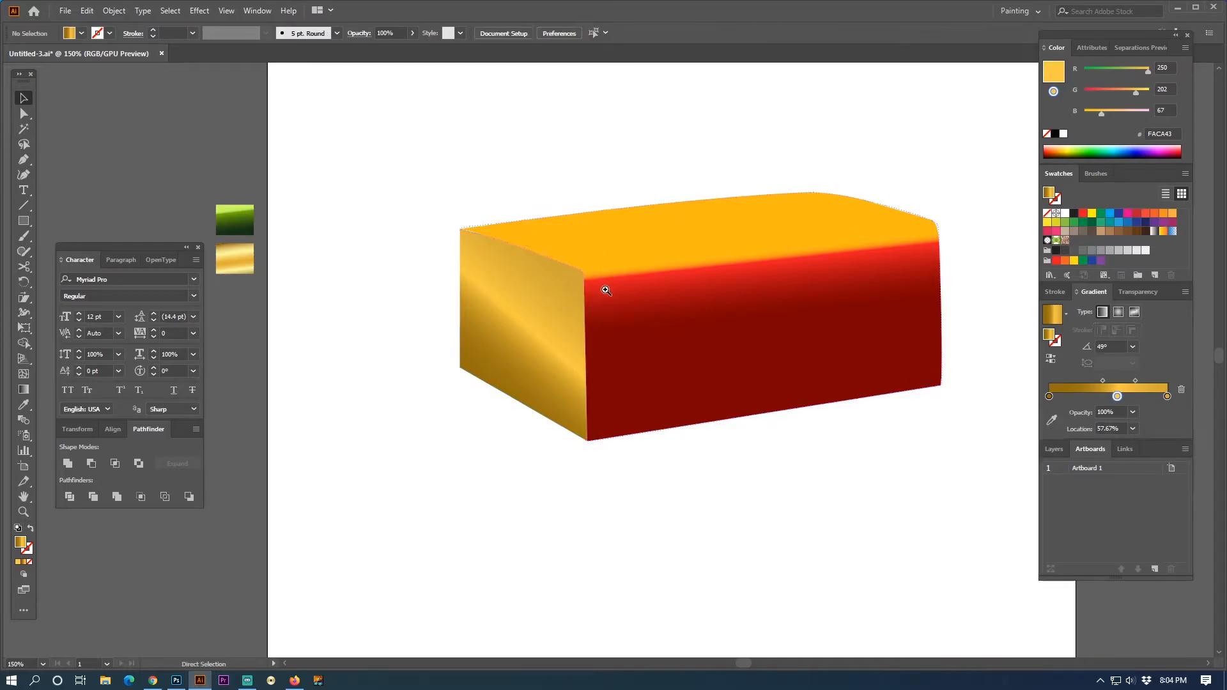
ctrl+click(604, 289)
drag(21, 224, 65, 252)
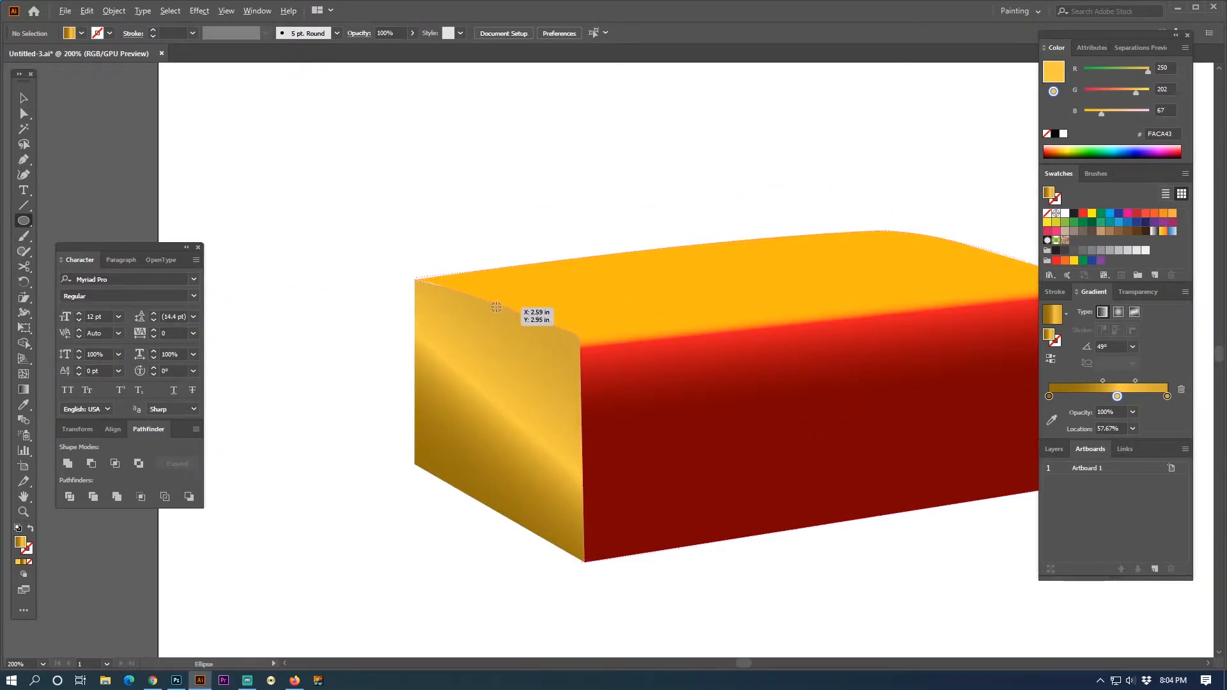
drag(497, 305, 534, 313)
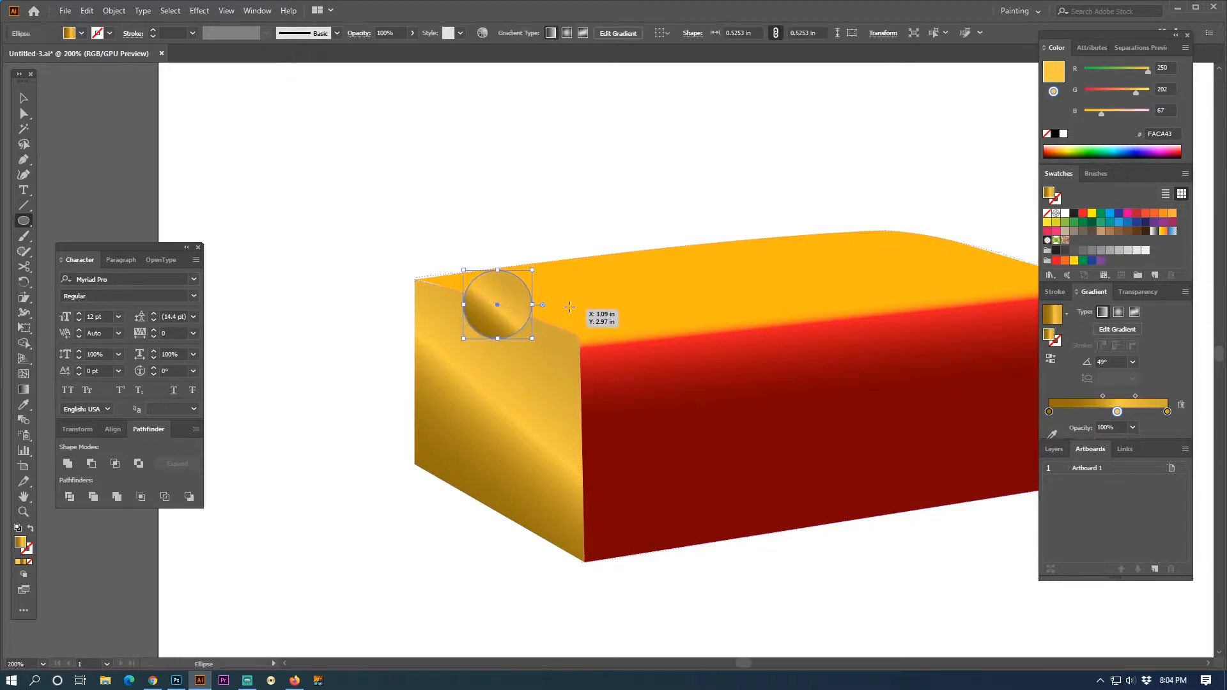
key(a)
click(26, 283)
drag(558, 309, 557, 331)
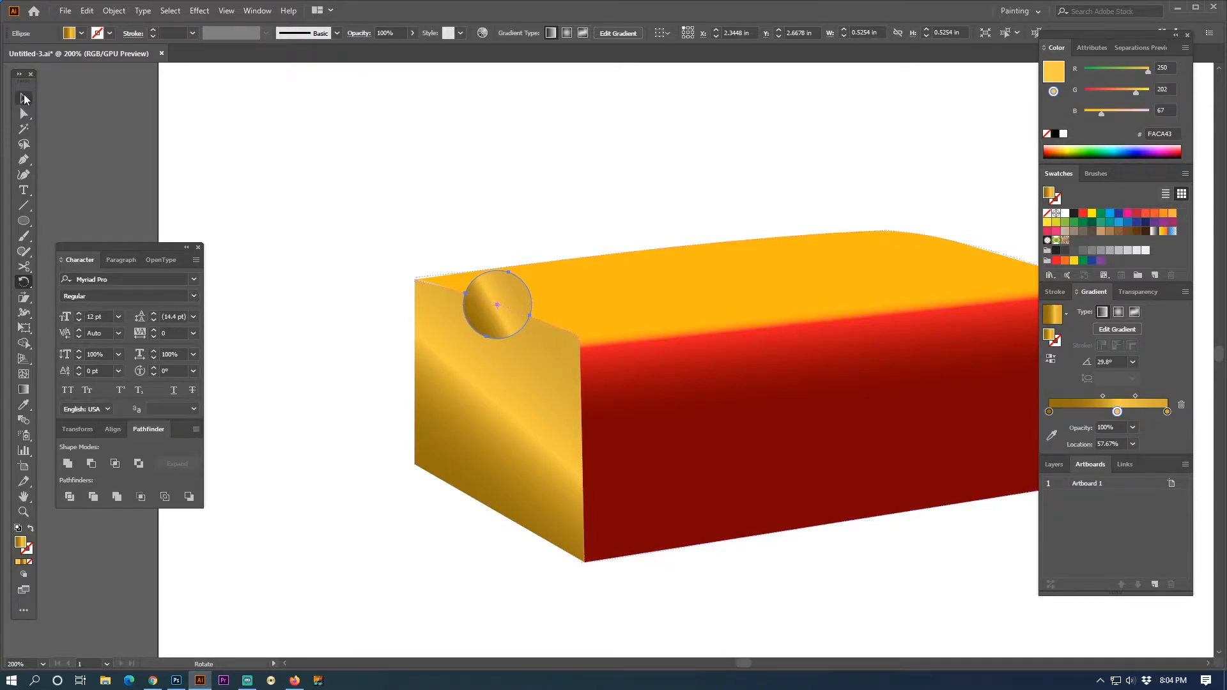
- Delete the circle's upper anchor point so that only the lower half circle remains
click(24, 114)
click(520, 262)
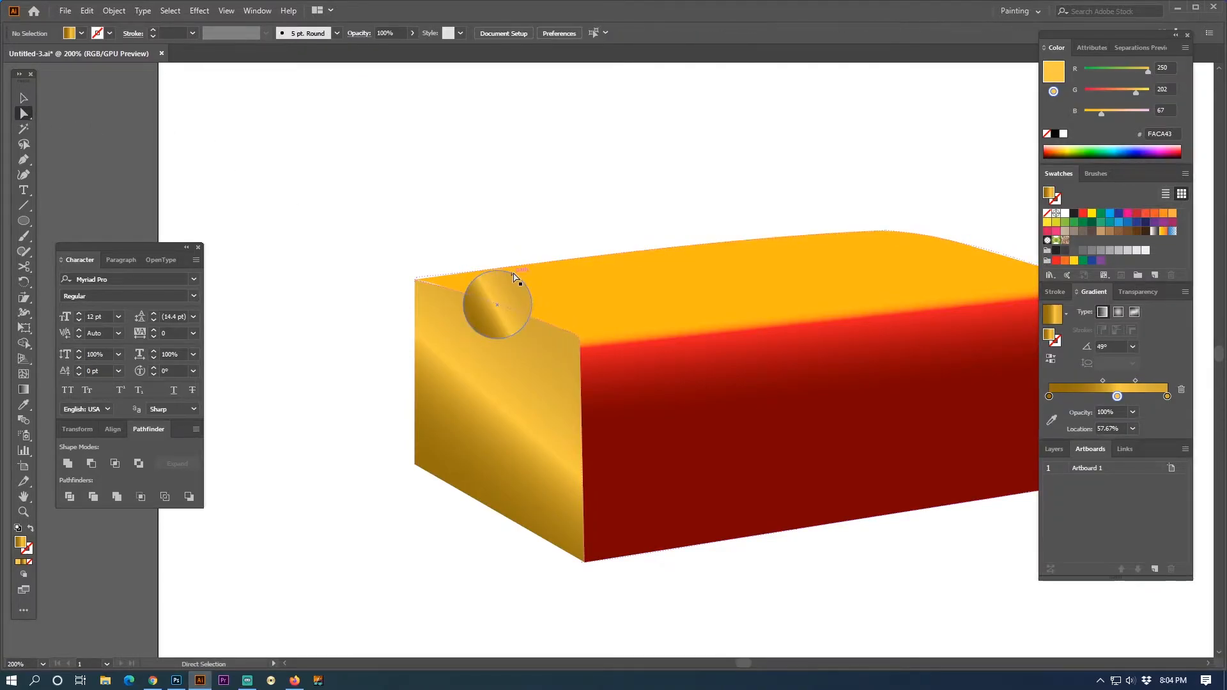
click(510, 274)
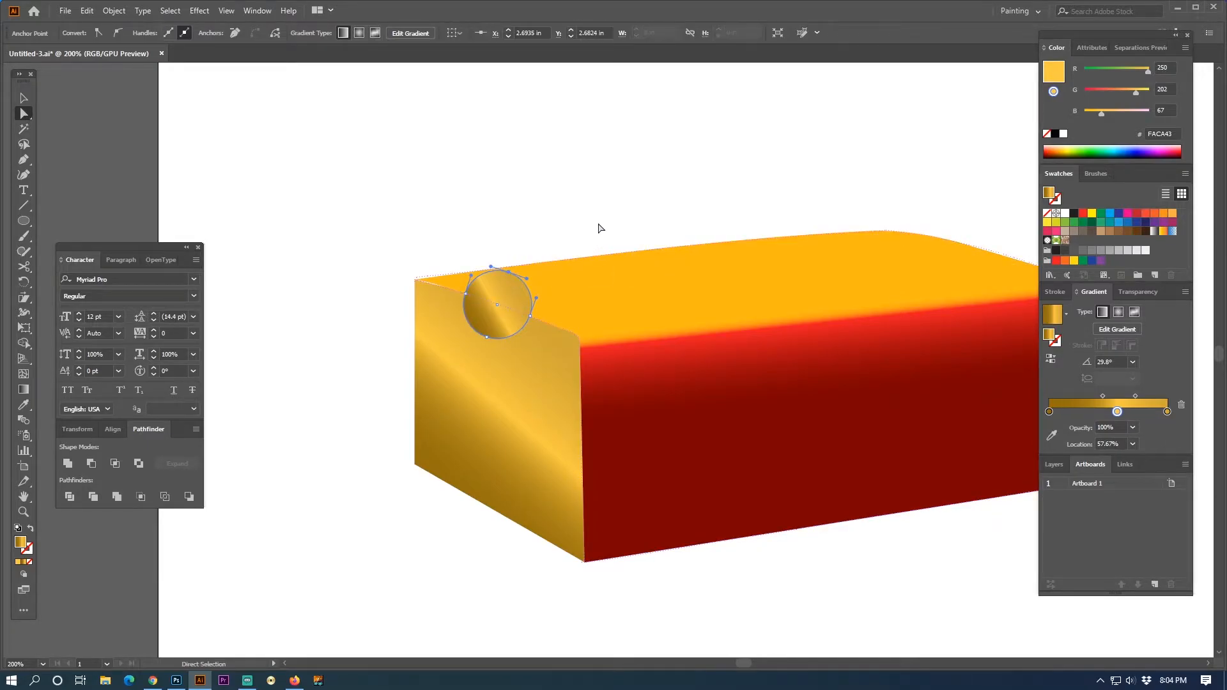
key(Delete)
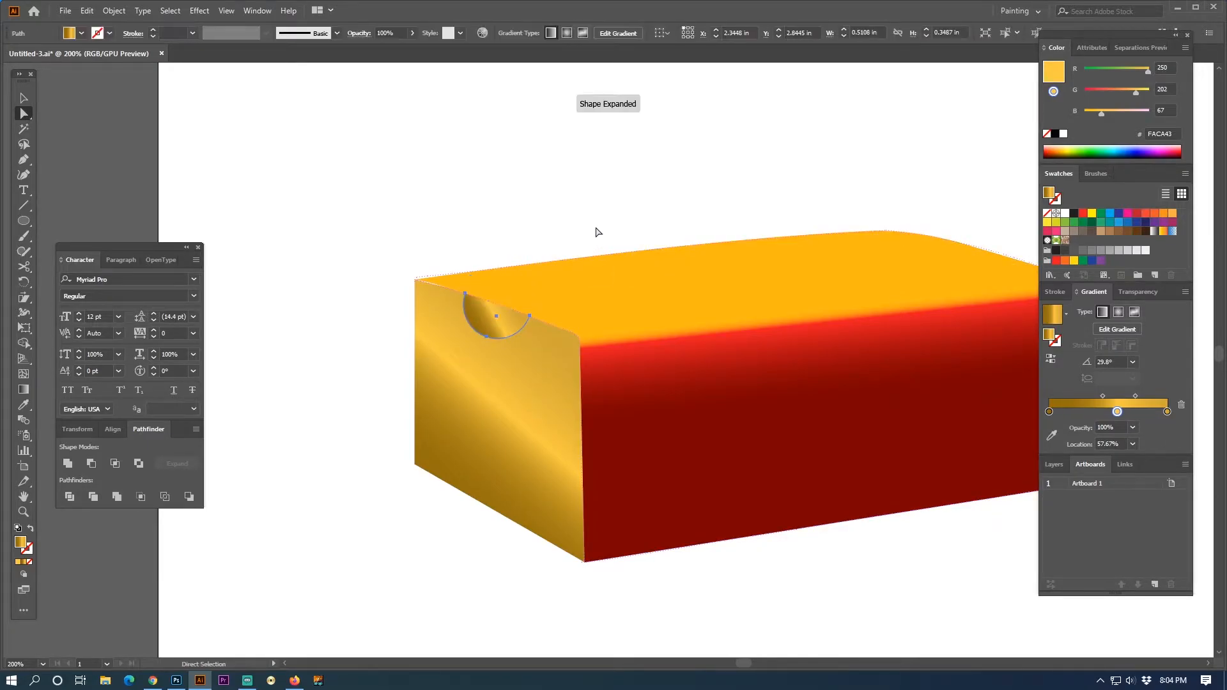
- Remove the half circle's fill and close its open ends with a straight Pen segment along the side face's upper edge
click(30, 563)
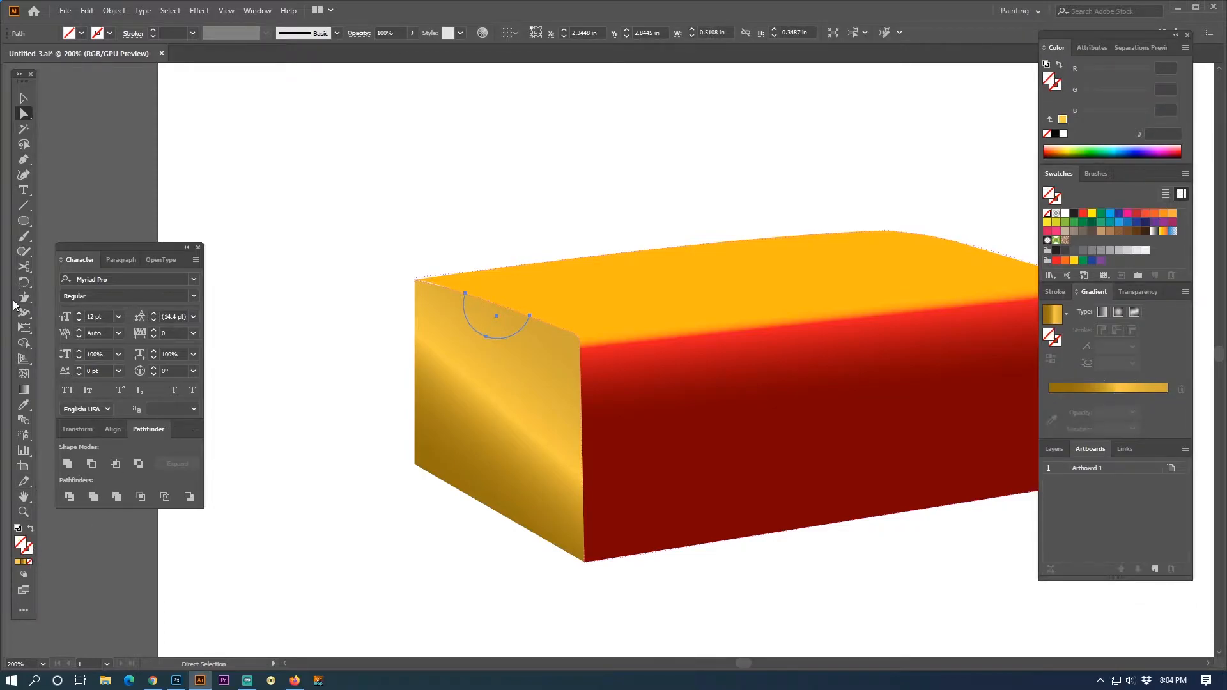
click(25, 160)
click(465, 294)
click(529, 315)
- Try to divide the half circle, the side face and the large yellow-to-red shape with the Pathfinder, and deselect everything
click(24, 97)
shift+click(521, 400)
shift+click(521, 399)
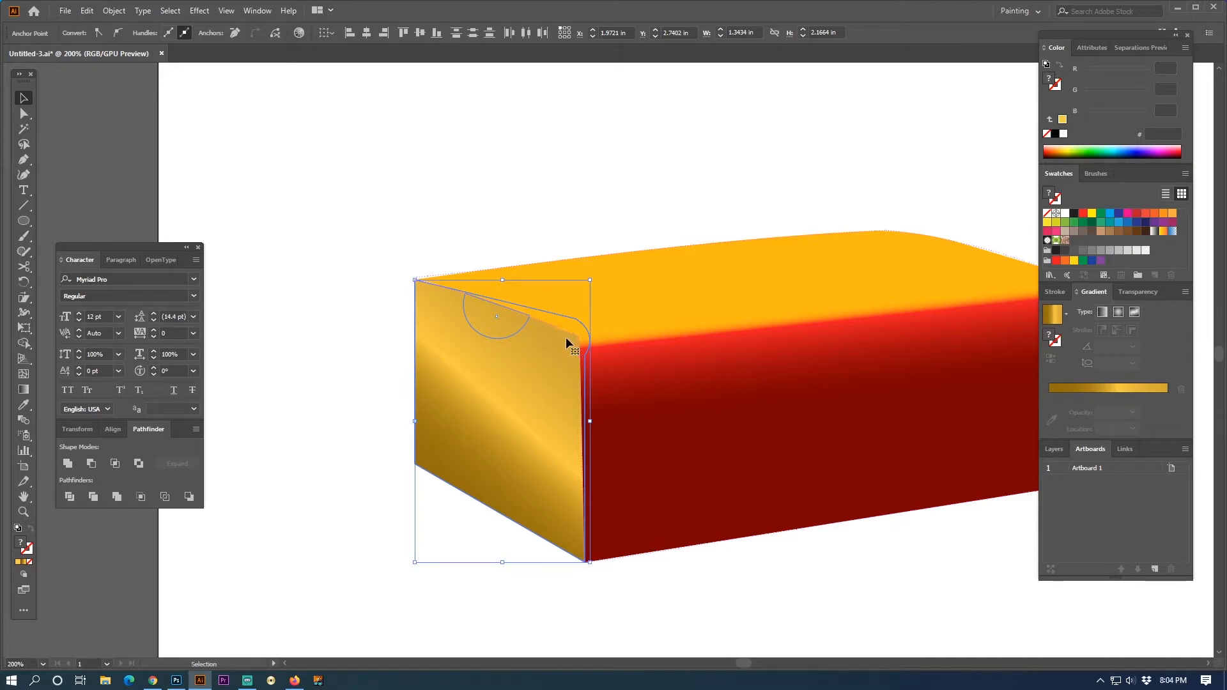
click(639, 319)
key(a)
key(v)
shift+click(539, 364)
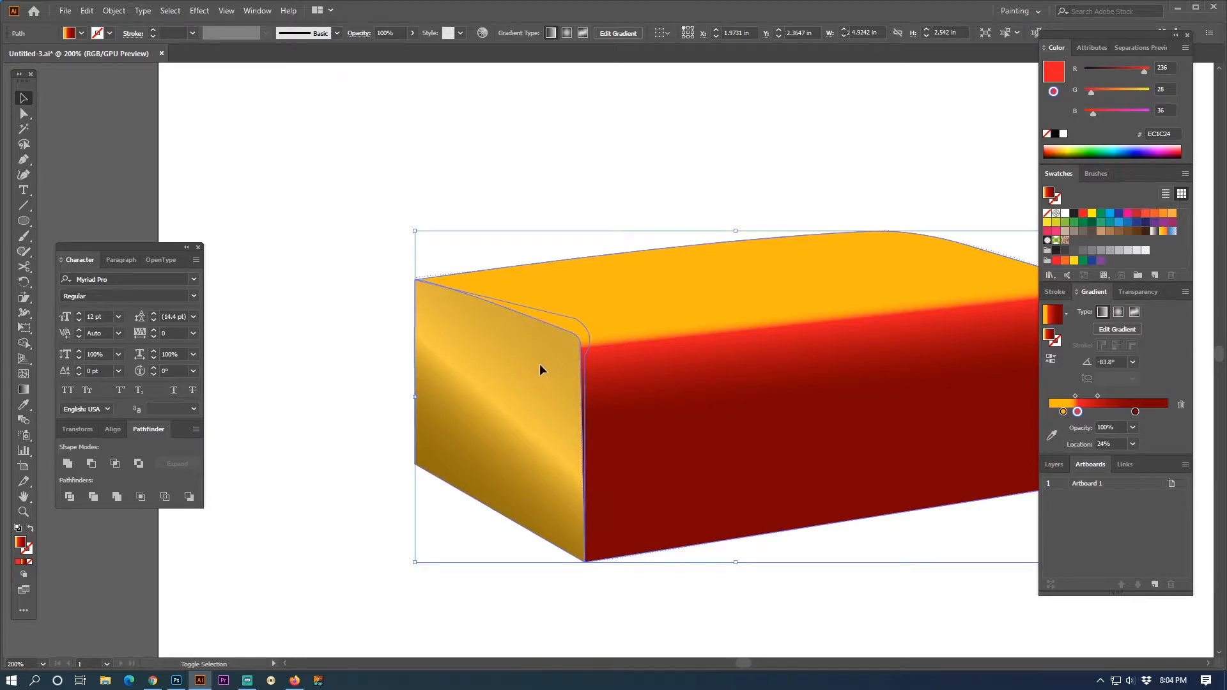
click(69, 497)
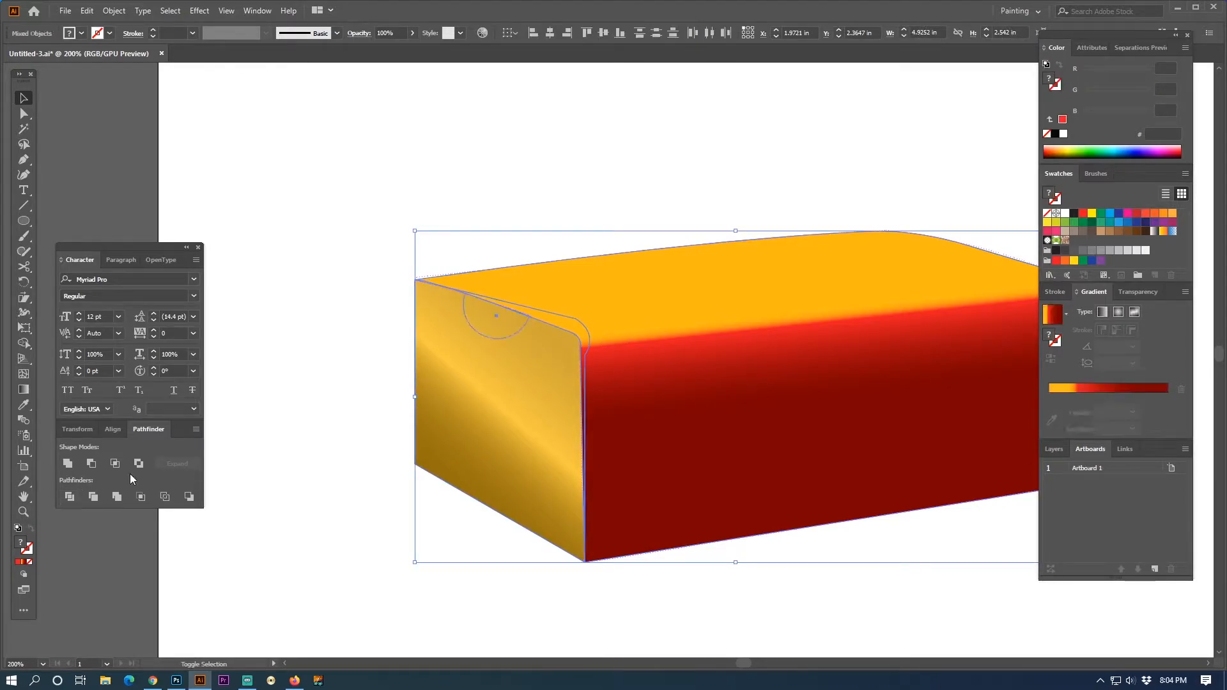
key(a)
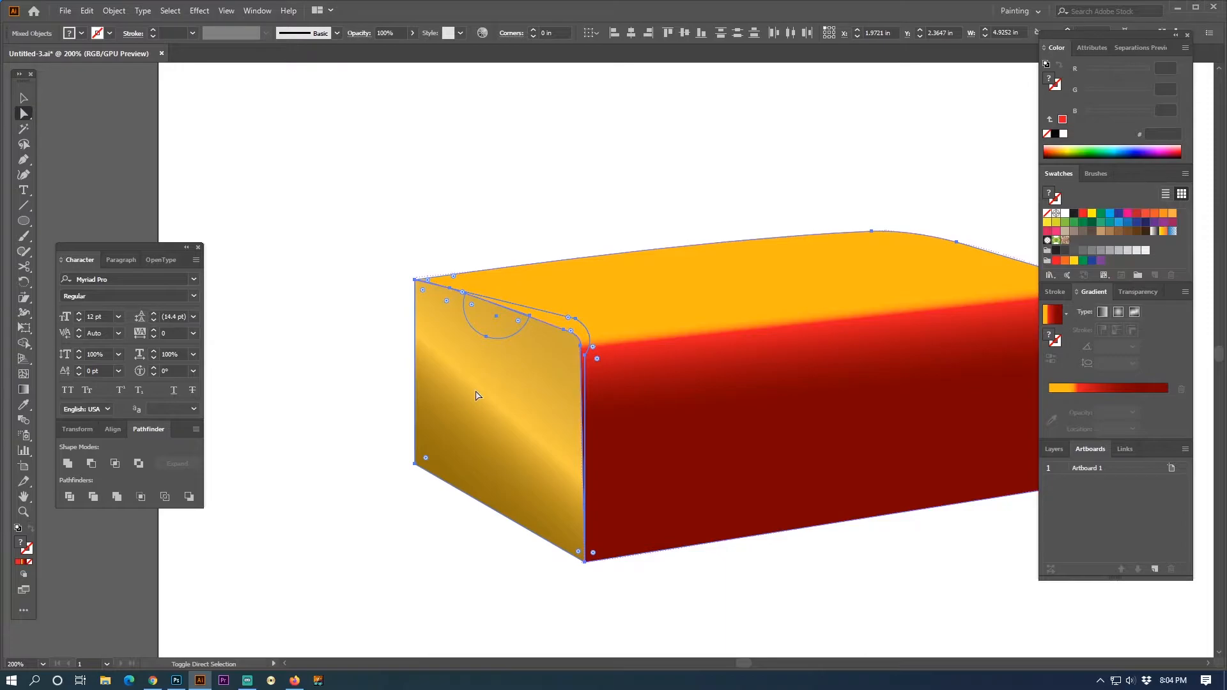
key(ctrl+shift+a)
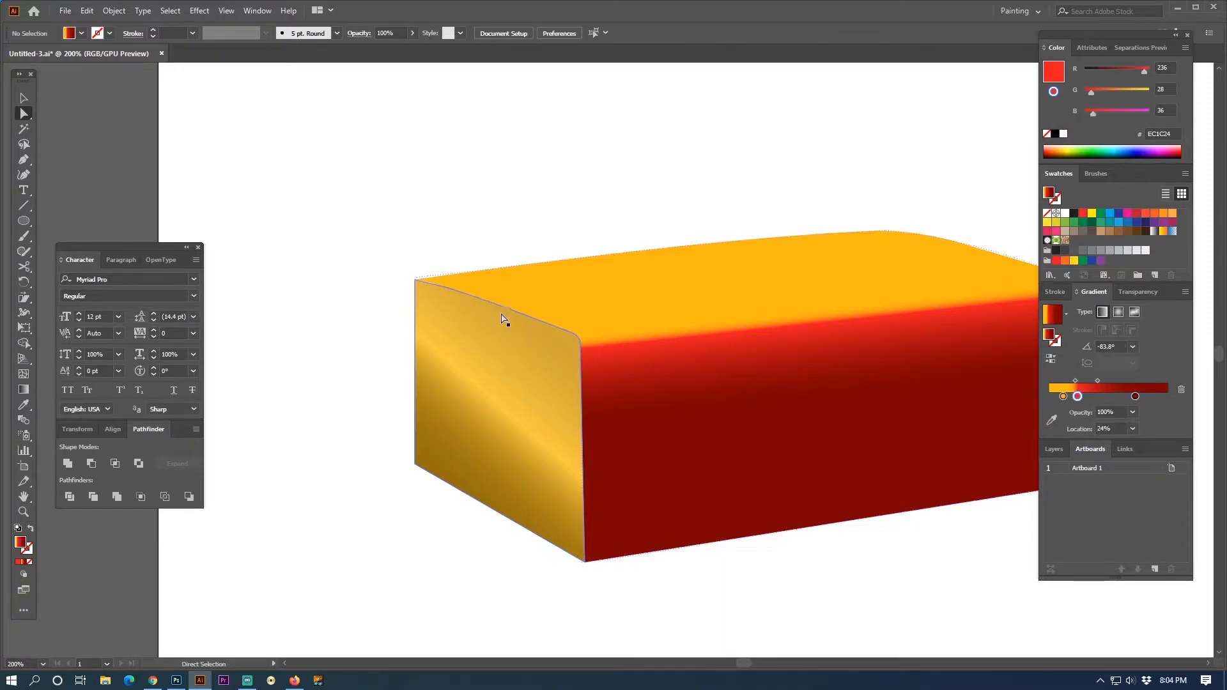
- Undo the Pathfinder division and take the side face out of the restored selection
key(ctrl+y)
key(ctrl+y)
click(564, 333)
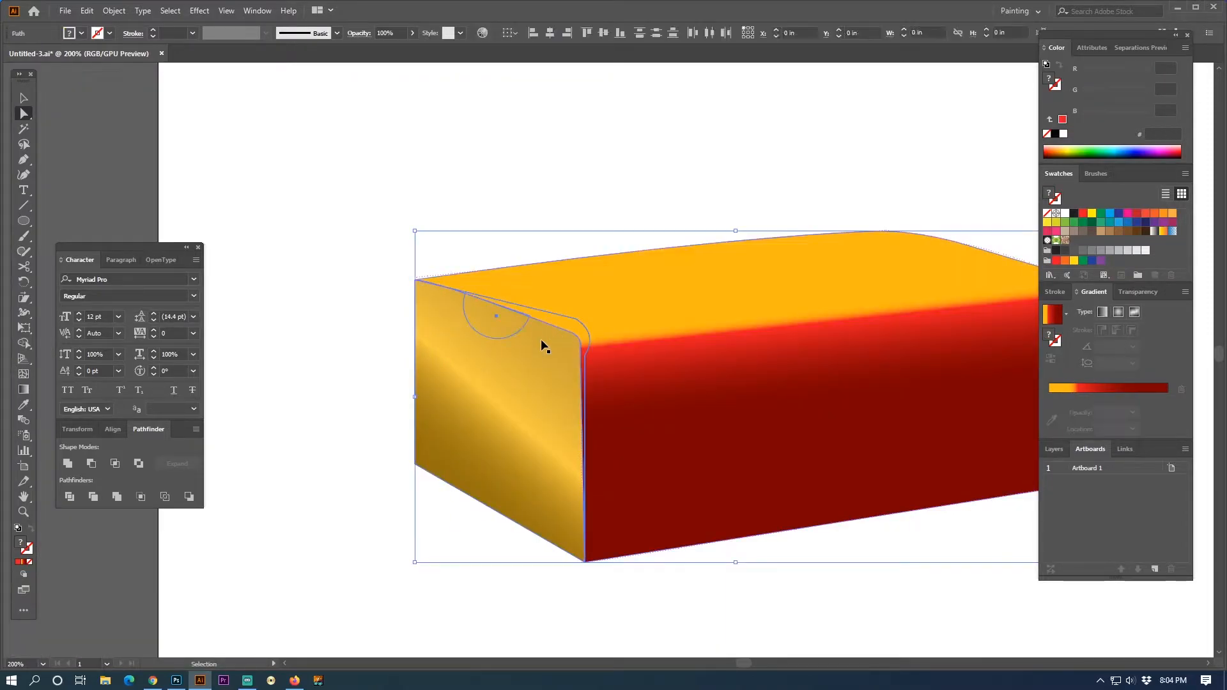
key(ctrl)
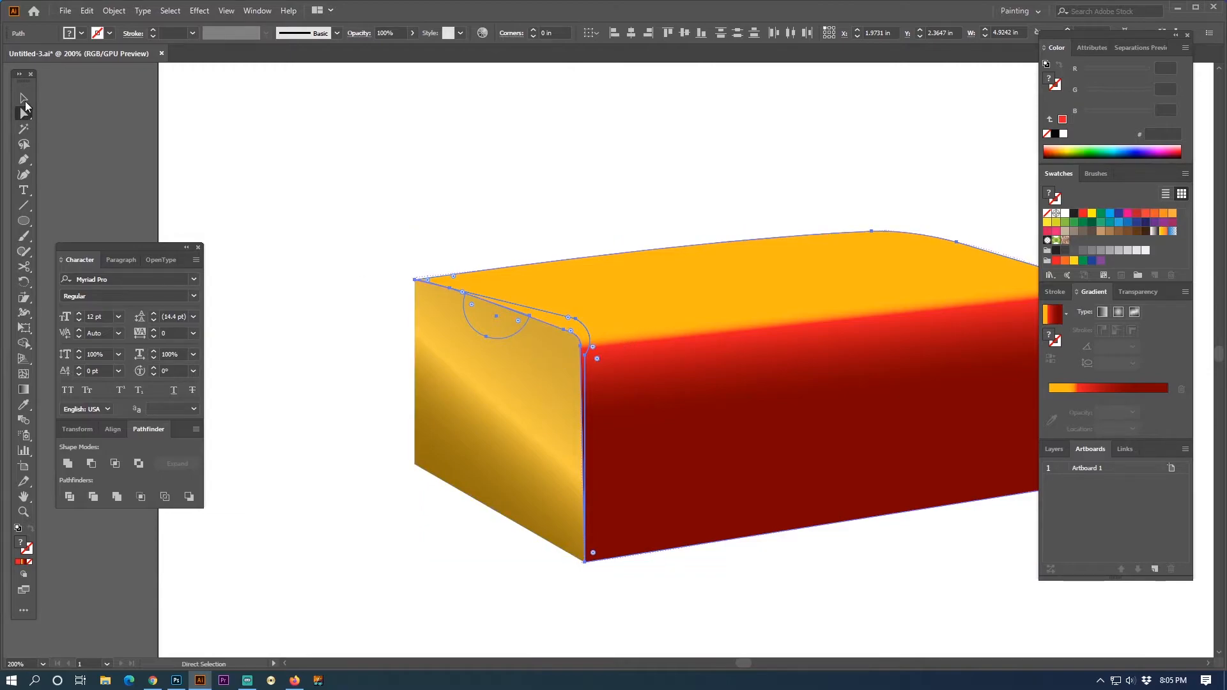
- Deselect everything and inspect the overlapping box shapes in outline view
drag(26, 120, 109, 126)
click(478, 382)
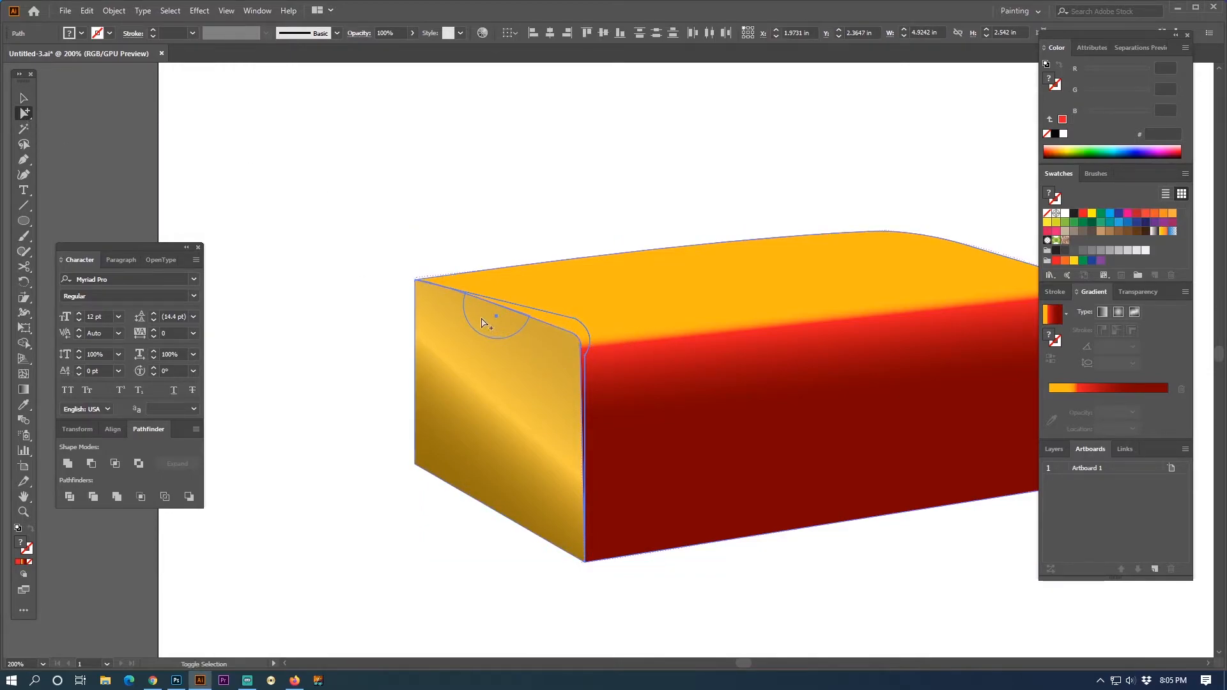
click(788, 318)
key(ctrl+shift+a)
key(ctrl+y)
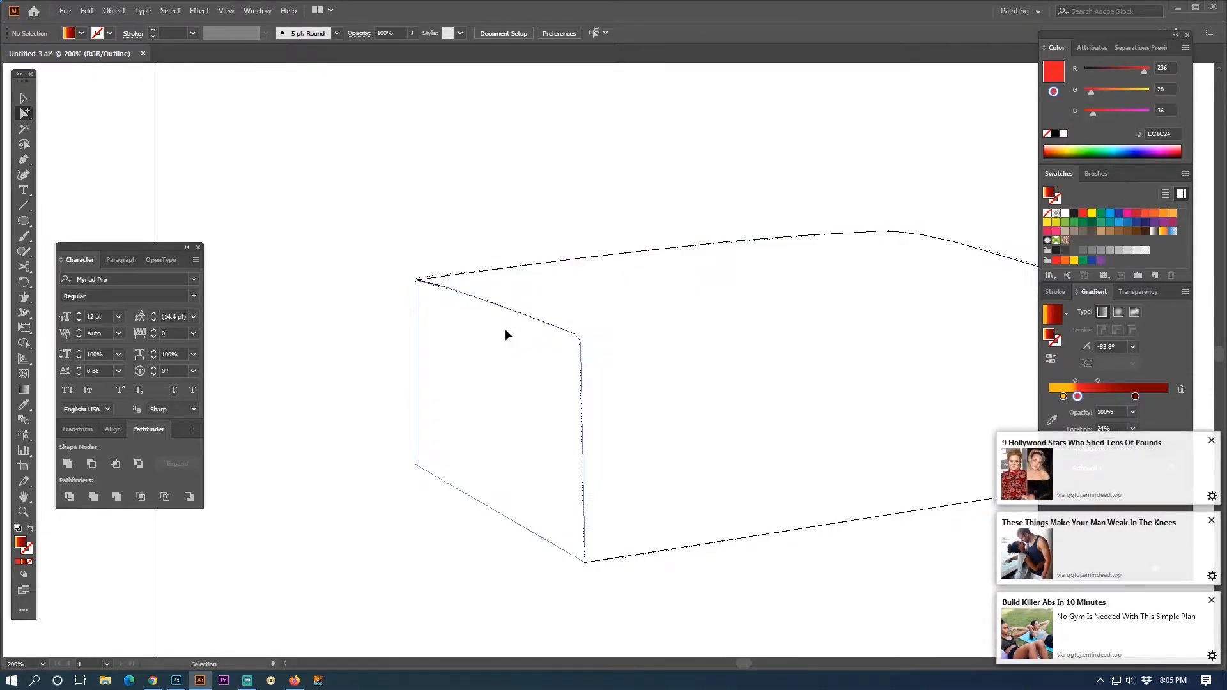
key(ctrl+y)
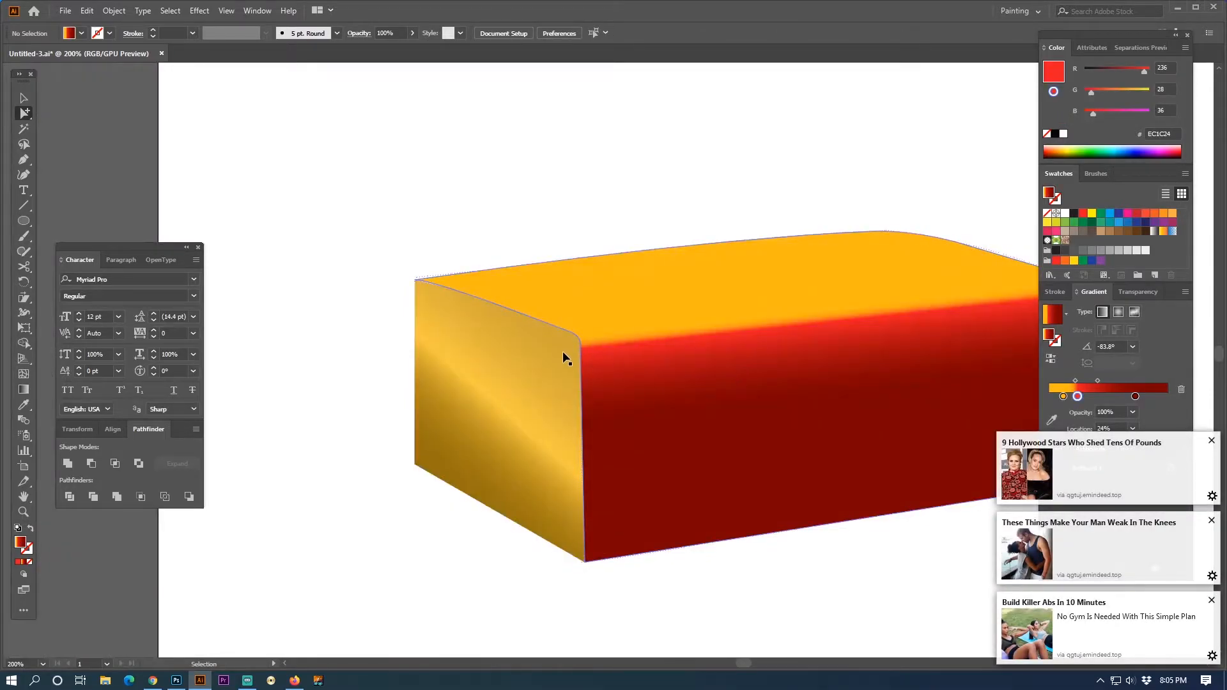
- Dismiss the three pop-up notifications and clear the selection of the half circle and the large shape
click(1211, 441)
click(1212, 521)
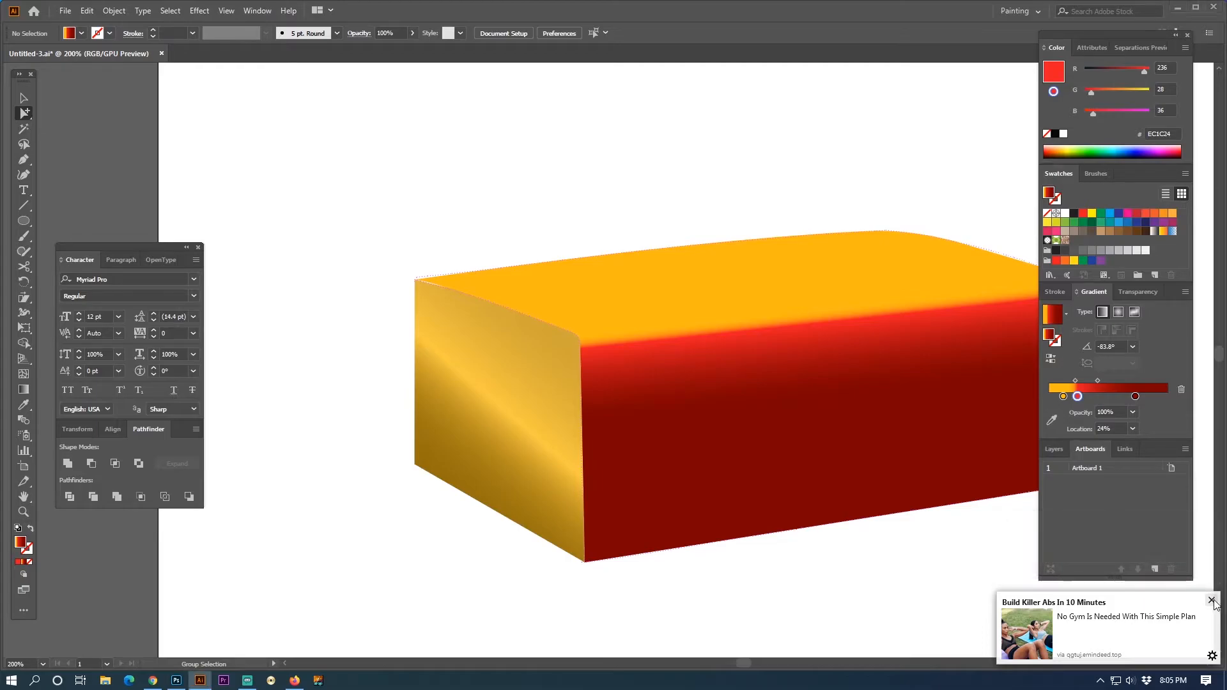
click(1211, 601)
click(574, 323)
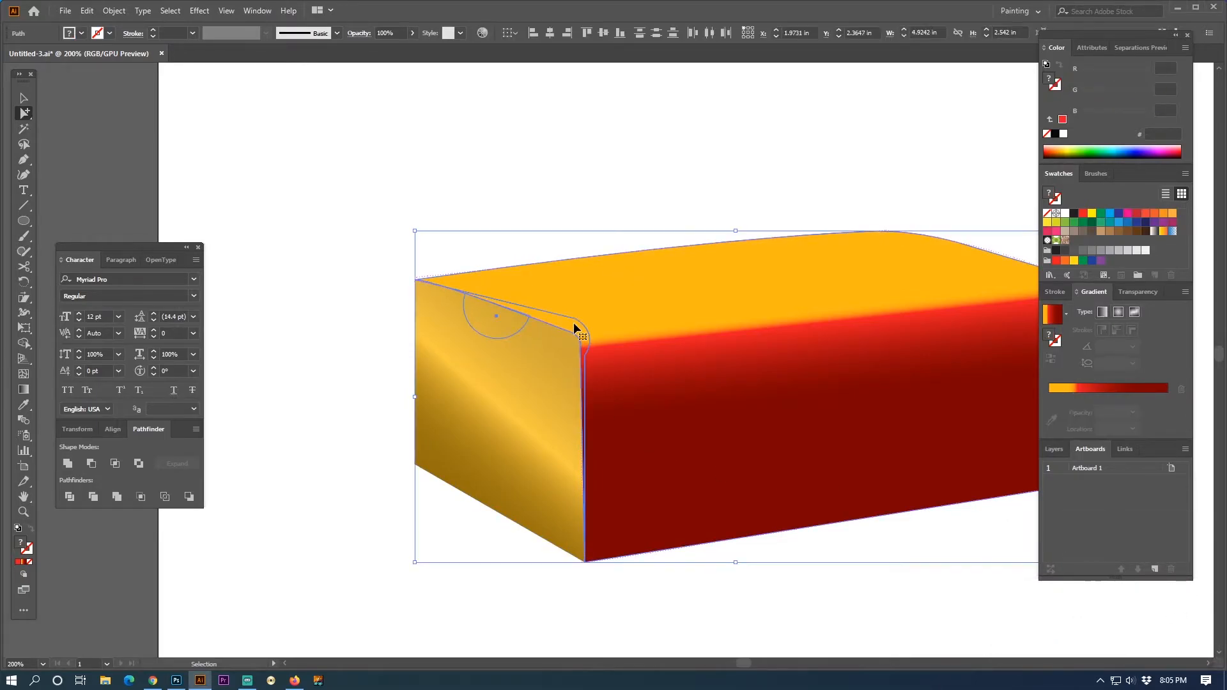
click(574, 322)
click(365, 335)
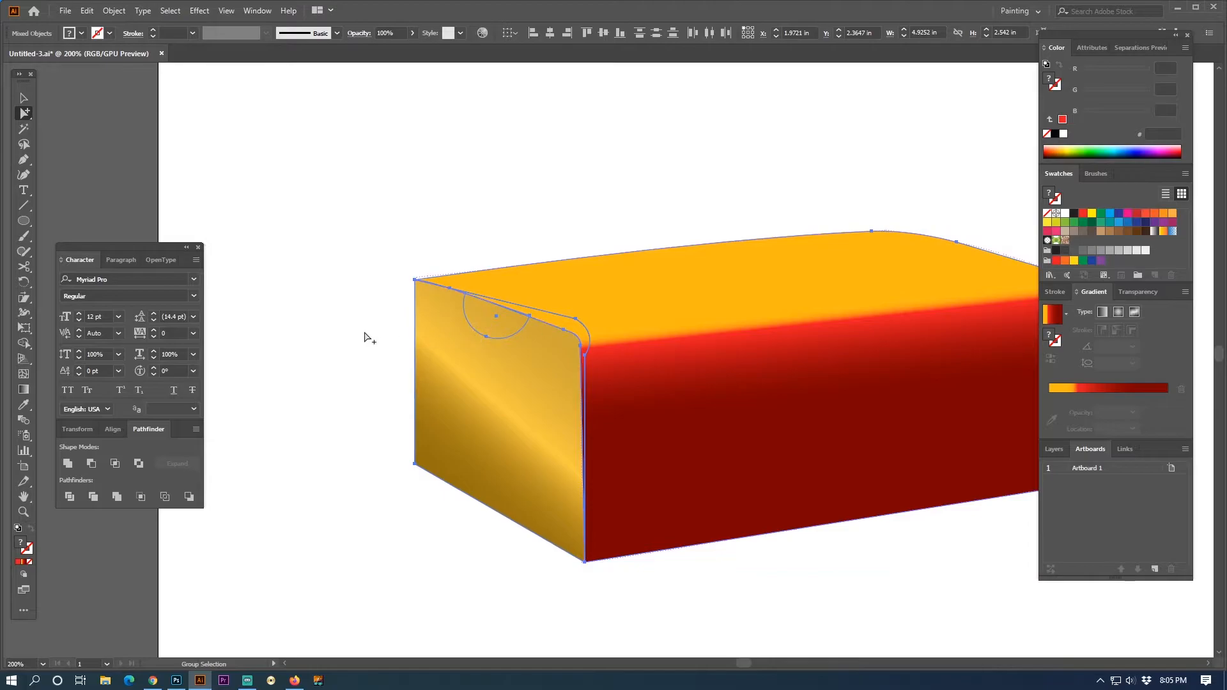
- Draw a closed Pen shape that follows the side face's upper edge and rounded corner and extends over the yellow top
click(517, 331)
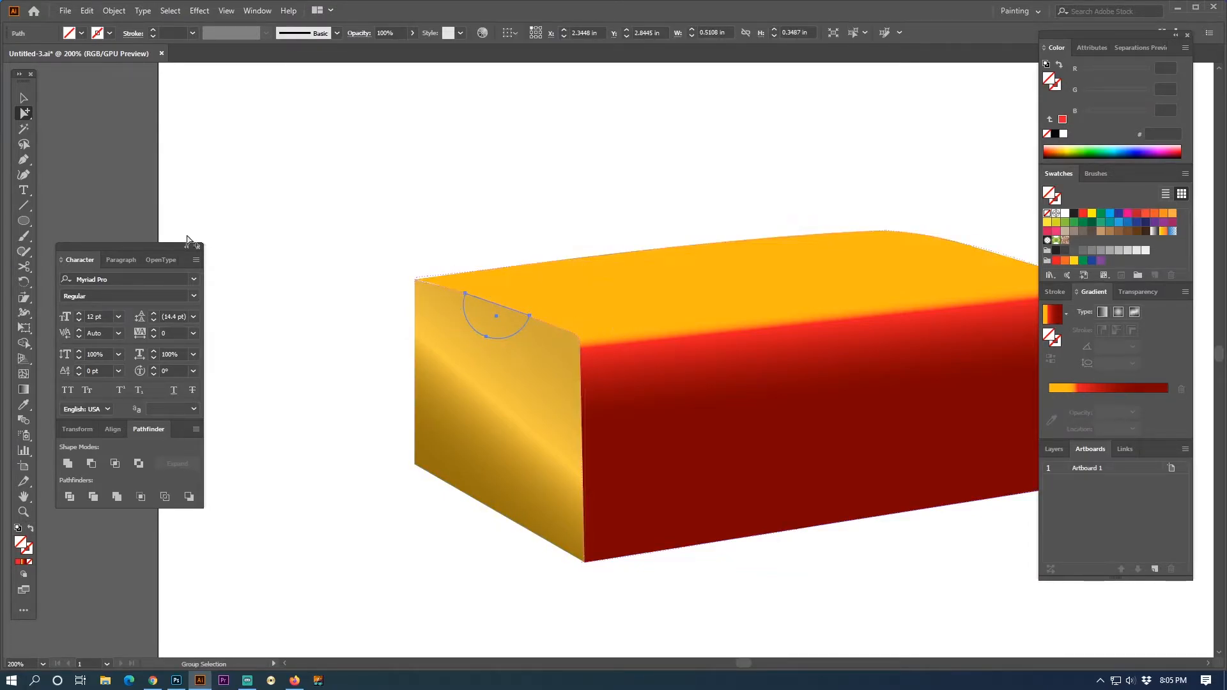
click(28, 157)
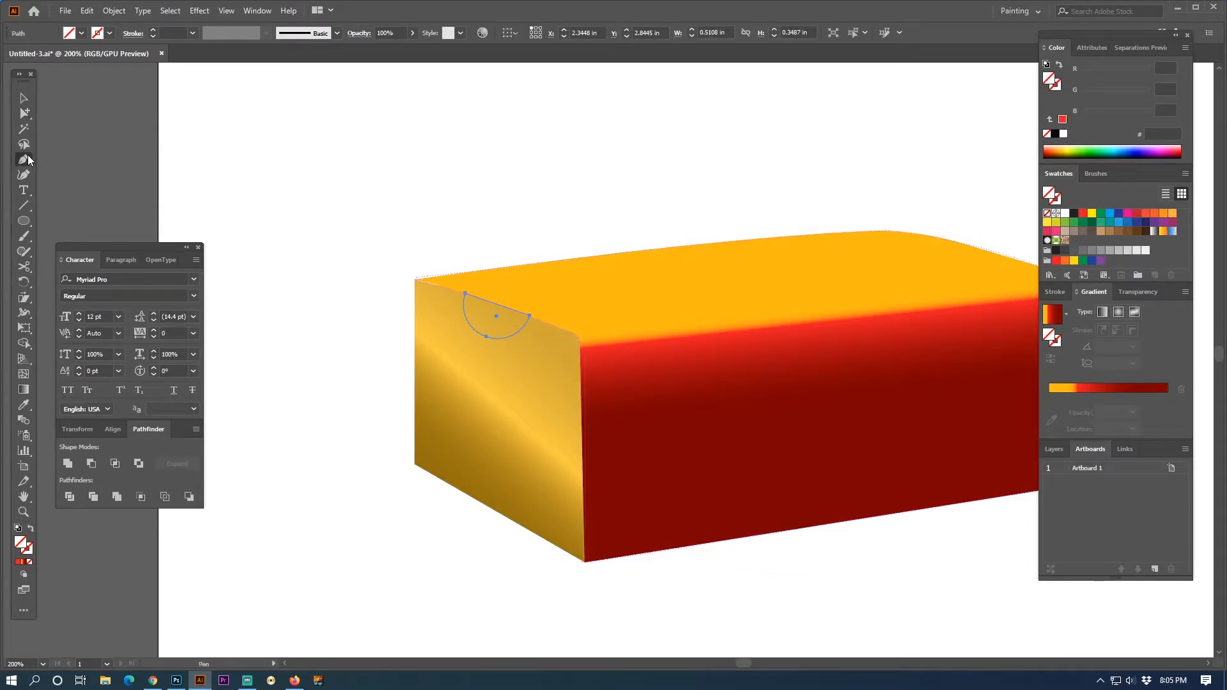
click(412, 278)
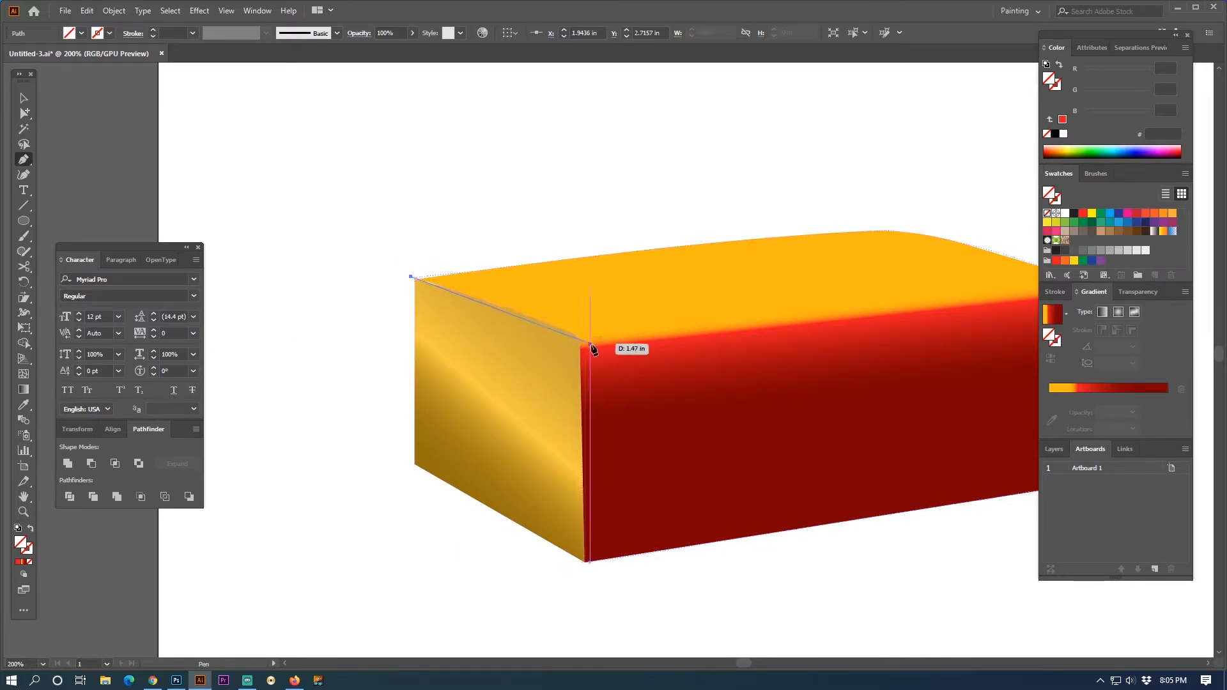
click(572, 333)
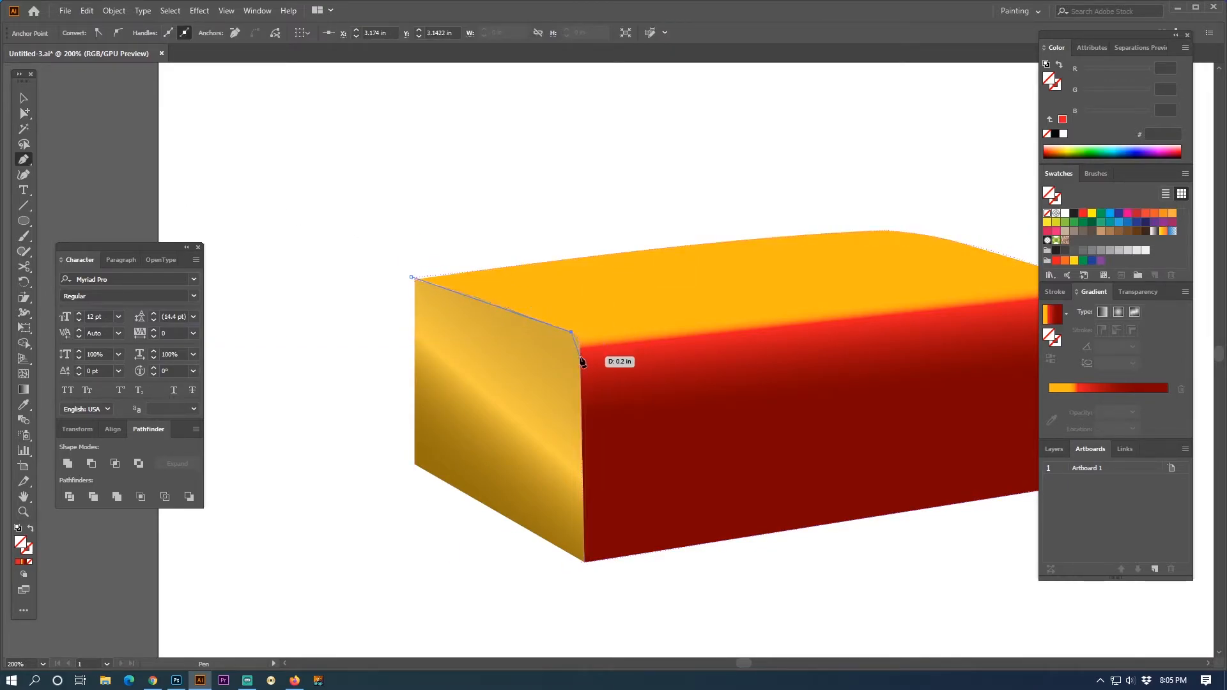
drag(580, 356, 577, 381)
click(581, 356)
click(600, 366)
click(618, 285)
click(470, 242)
click(410, 276)
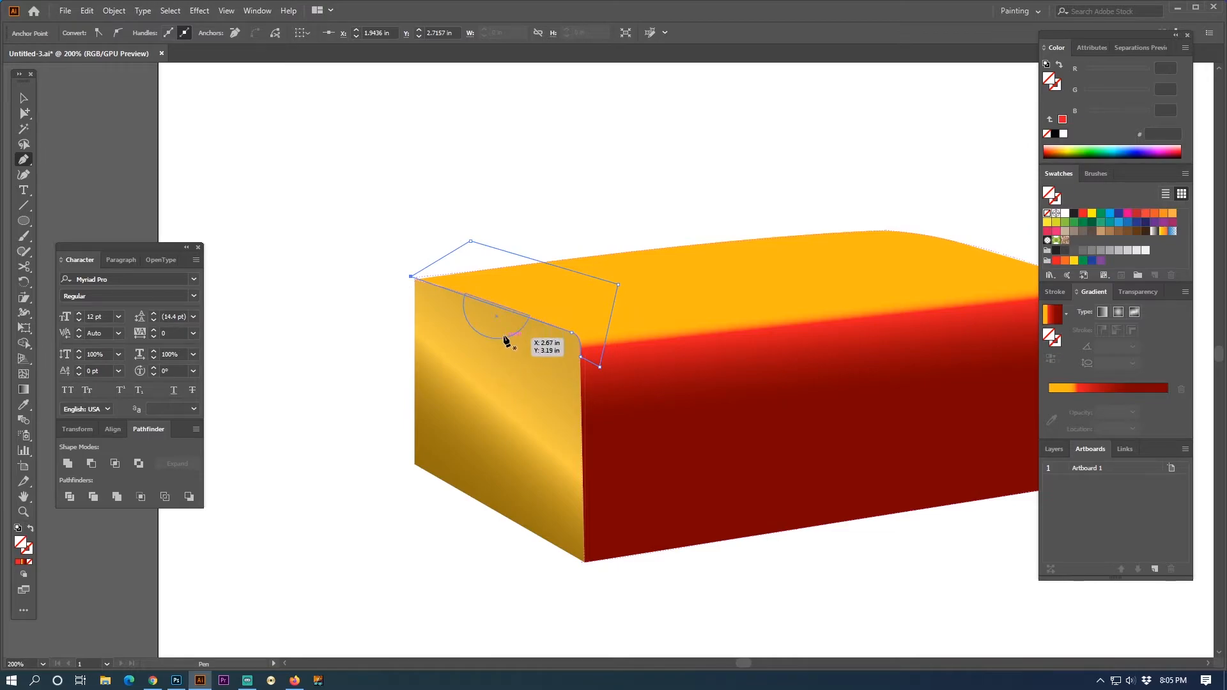
- Divide the half circle, the side face and the new Pen shape with the Pathfinder
click(28, 113)
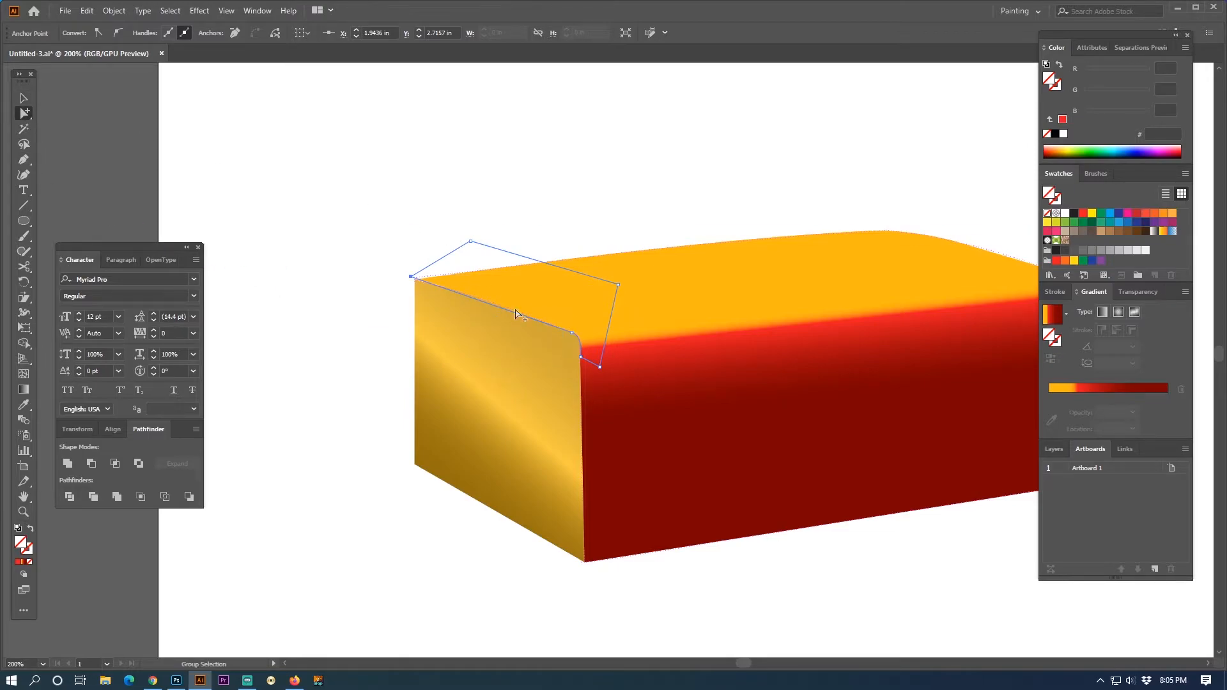
click(519, 335)
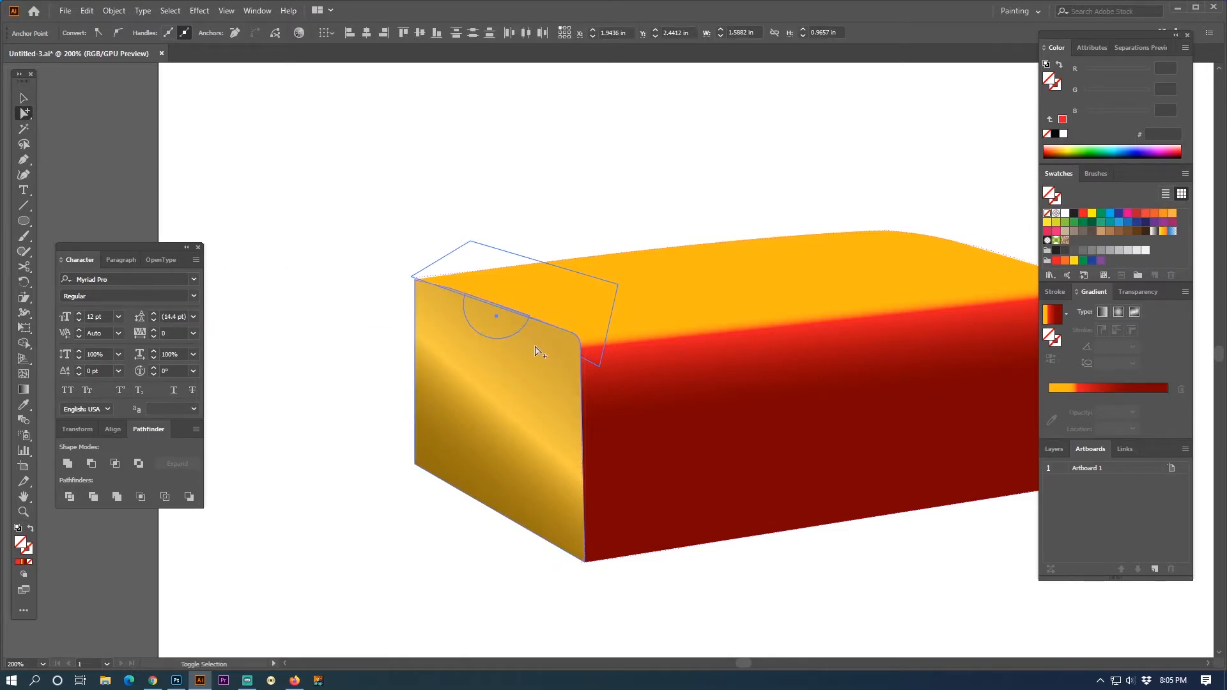
shift+click(537, 352)
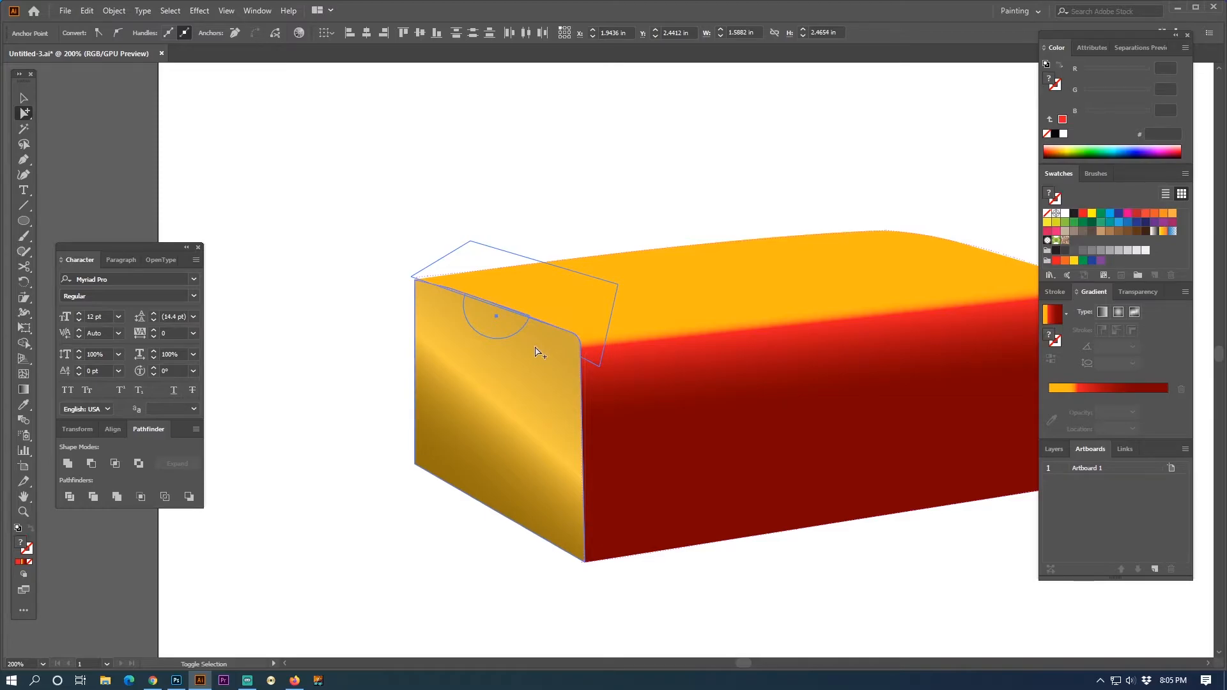
click(70, 497)
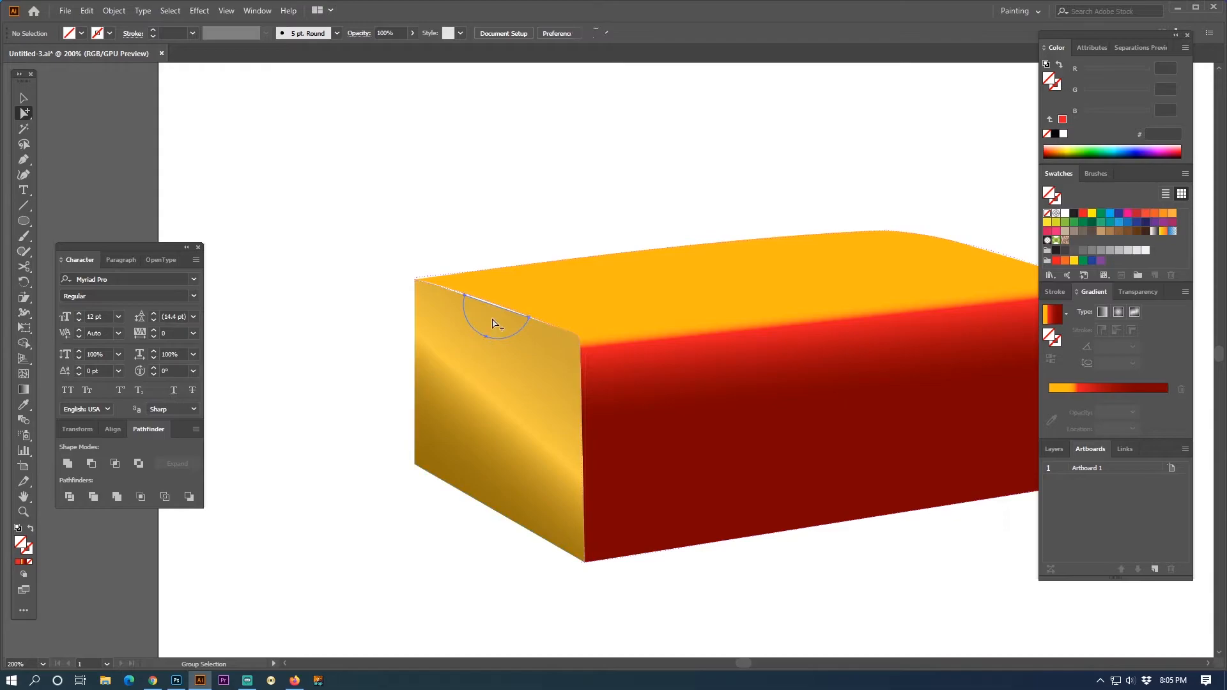
- Delete the half-circle piece from the divided side face to open the thumb notch
click(488, 320)
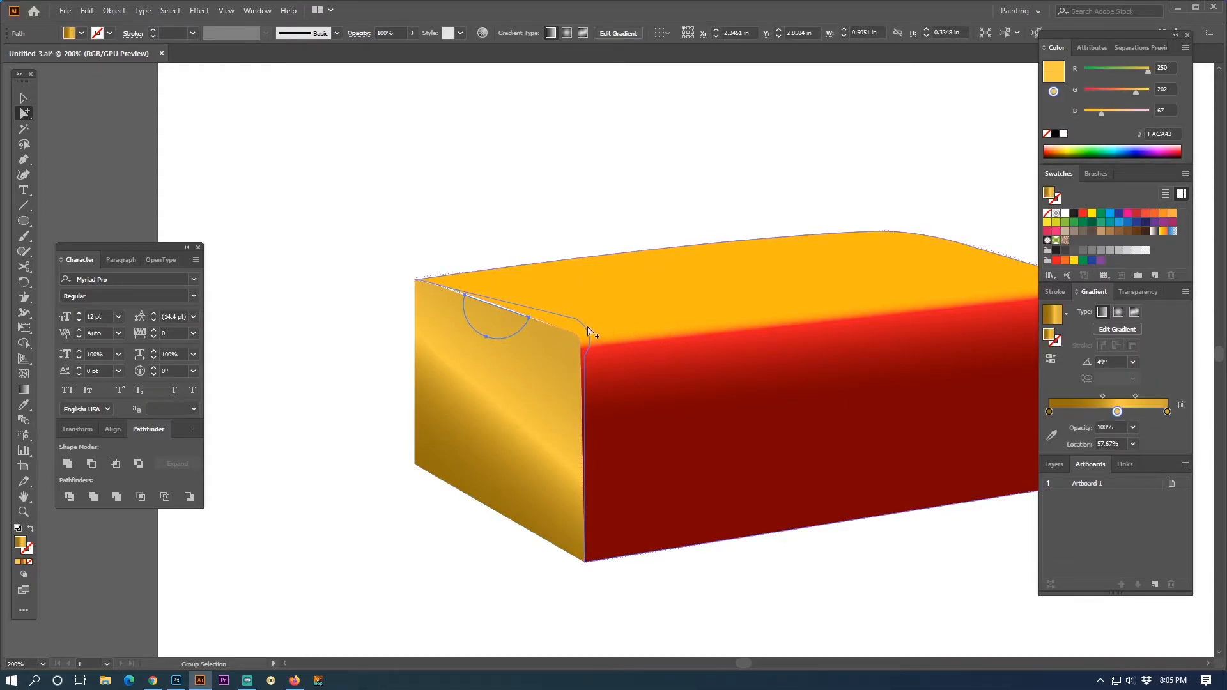
click(645, 330)
key(ctrl+shift+a)
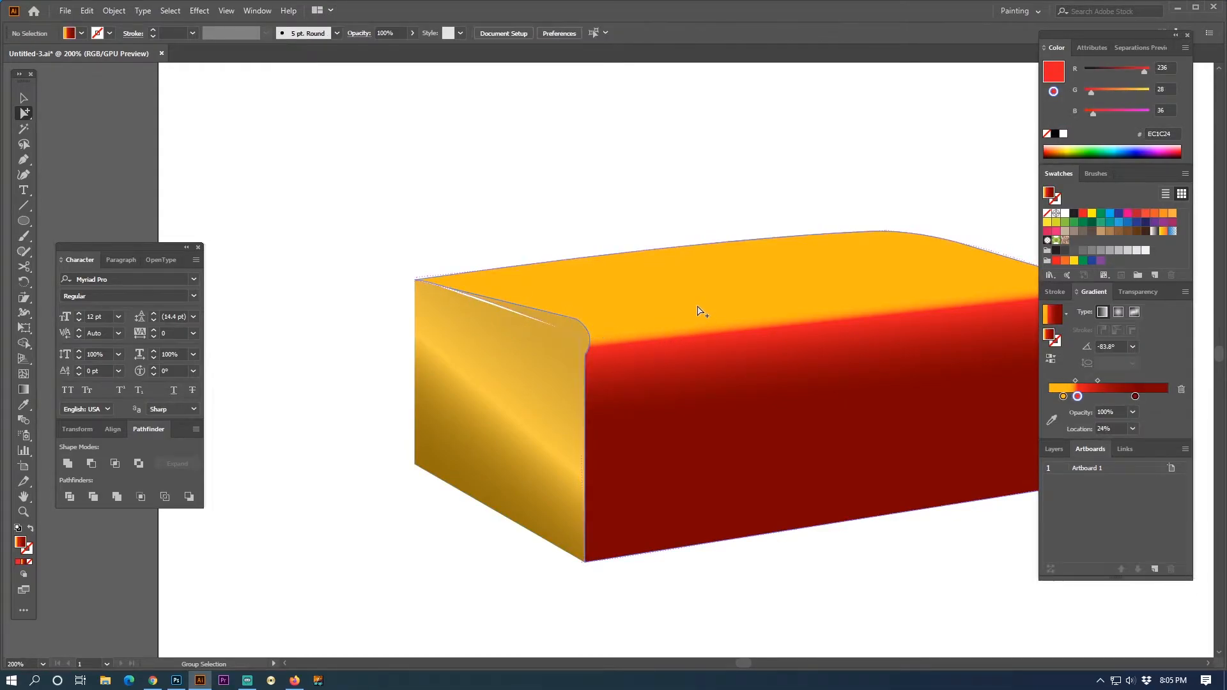
click(583, 331)
key(ctrl+shift+a)
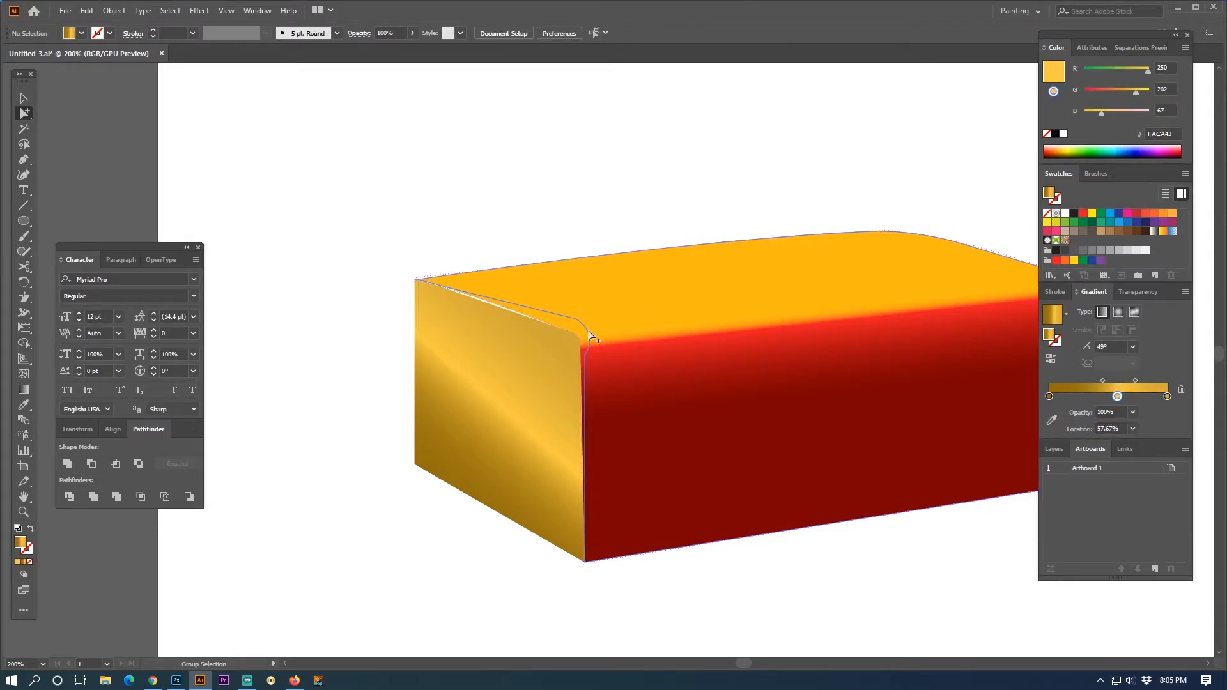
click(630, 329)
key(ctrl+shift+a)
click(516, 325)
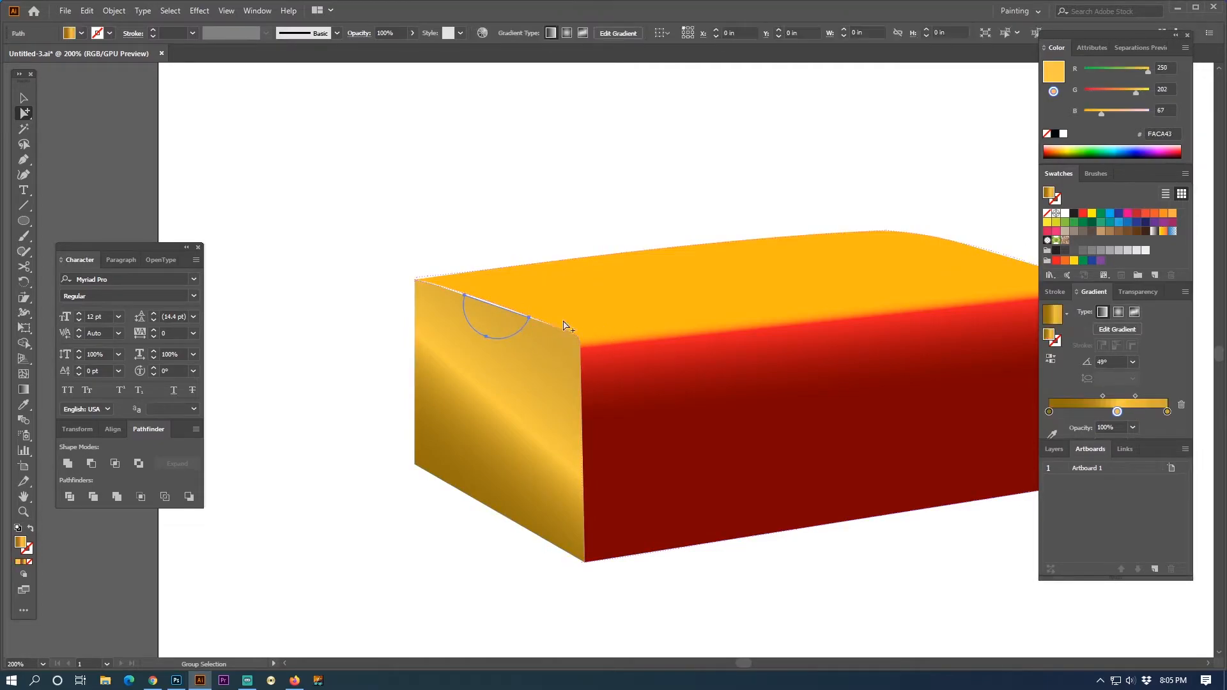
key(ctrl+shift+a)
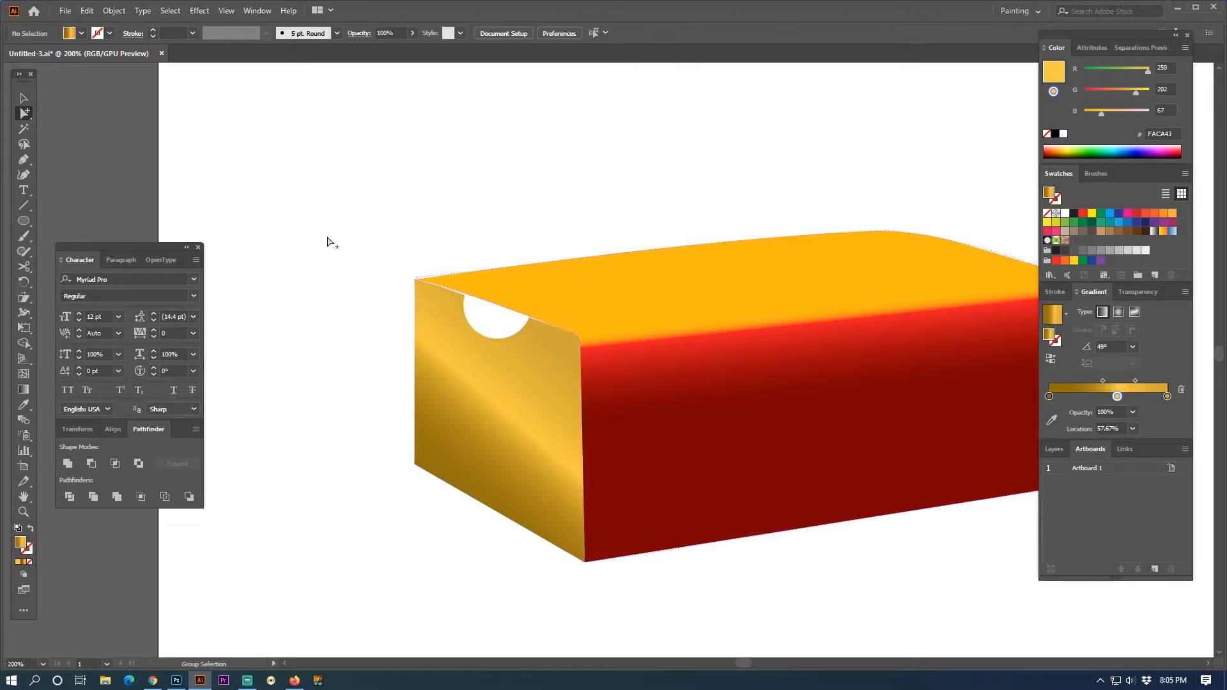
- Reshape the side face's upper edge by moving its anchor points around the notch so that the white gap is covered
drag(24, 116, 48, 116)
drag(463, 298, 528, 313)
click(547, 330)
click(24, 98)
click(446, 170)
click(479, 383)
click(24, 113)
click(403, 194)
drag(456, 295, 438, 279)
click(460, 186)
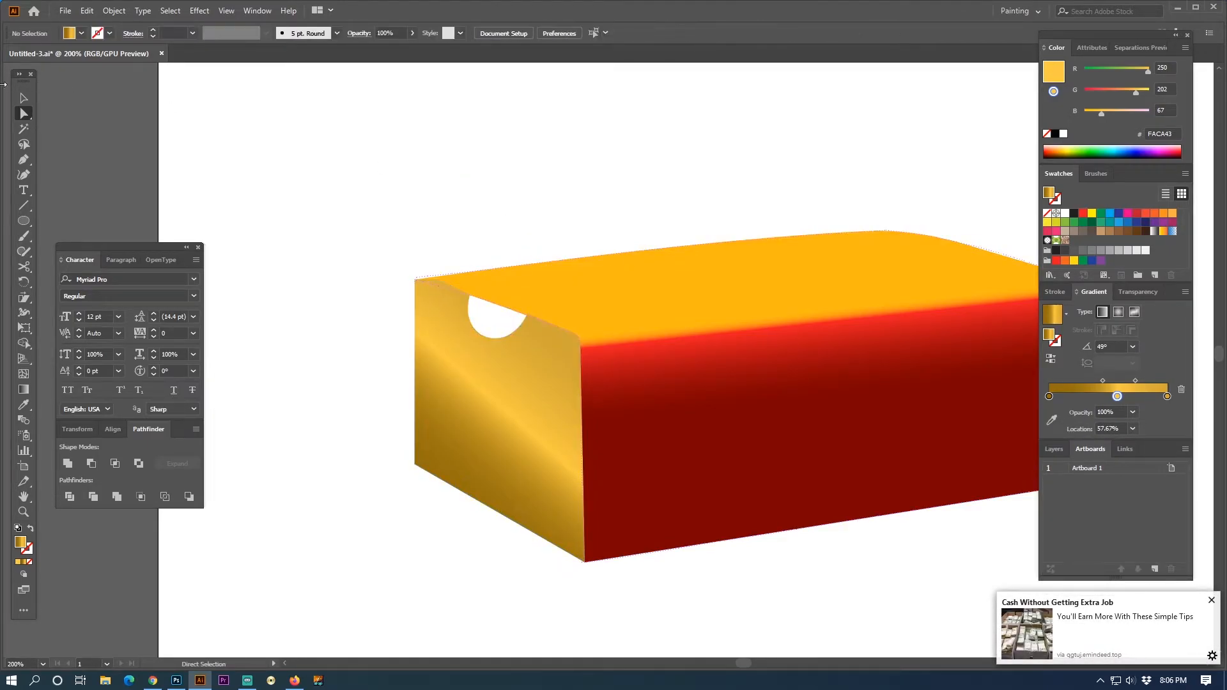
- Hide the panels and draw a gold rectangle about 1.59 × 0.32 in above the box
click(456, 355)
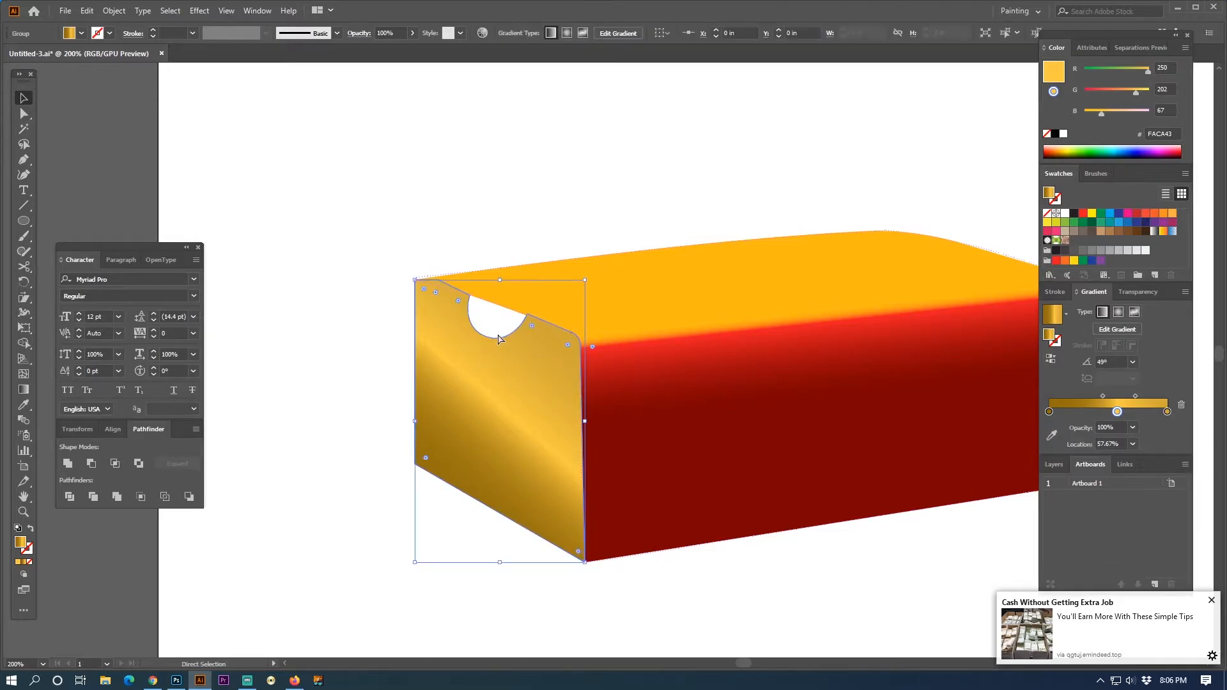
key(shift+Tab)
click(481, 217)
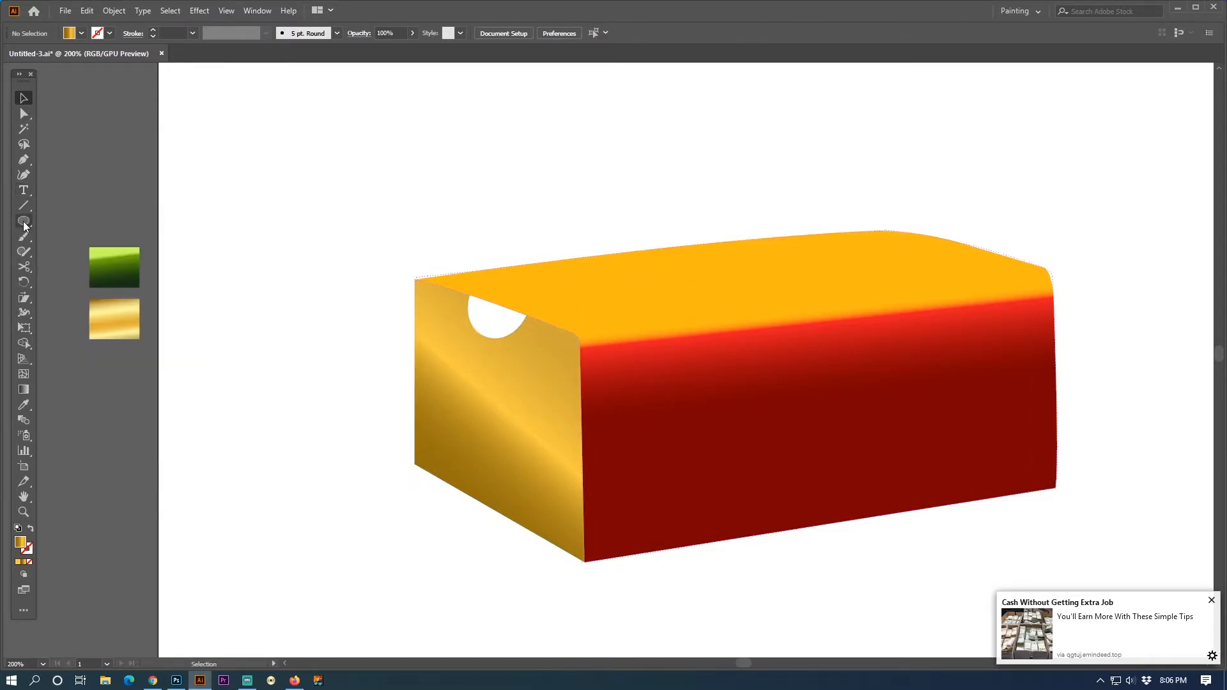
drag(26, 224, 71, 220)
drag(386, 200, 594, 240)
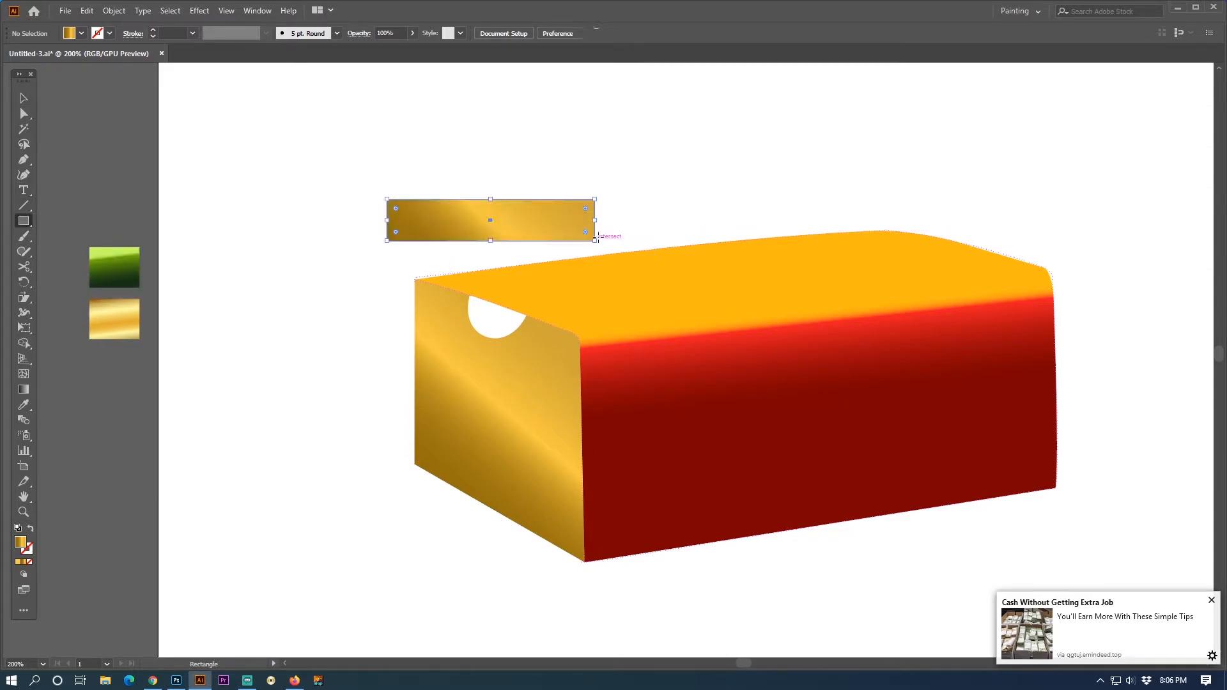
- Run the rectangle's gold gradient vertically with the highlight near its upper edge, and move the rectangle over the thumb notch
click(24, 389)
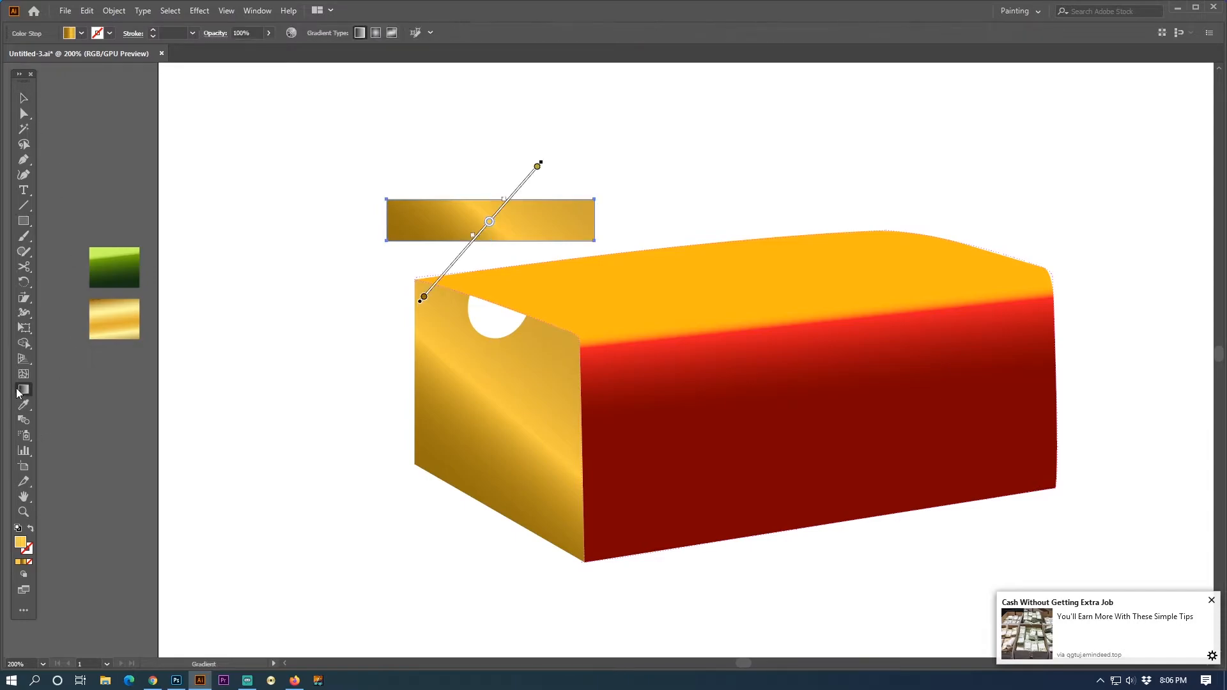
drag(490, 240, 490, 199)
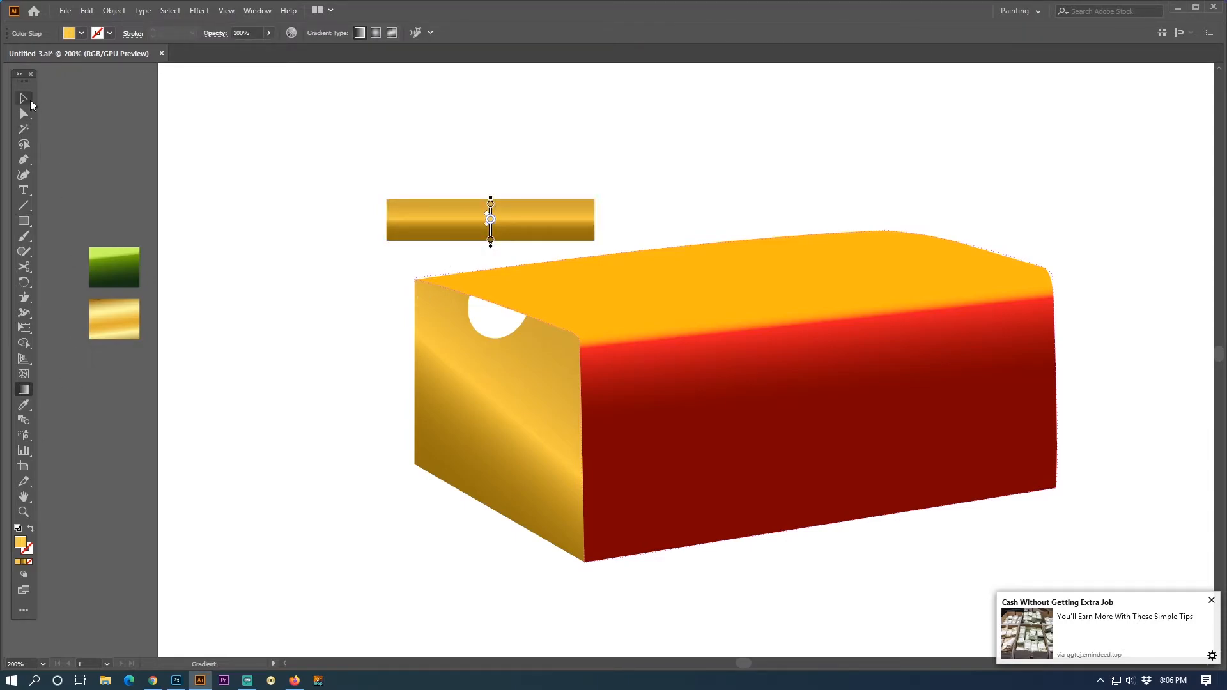
mouse_move(515, 235)
mouse_down()
mouse_move(516, 196)
mouse_move(529, 193)
mouse_move(568, 319)
mouse_up()
click(26, 101)
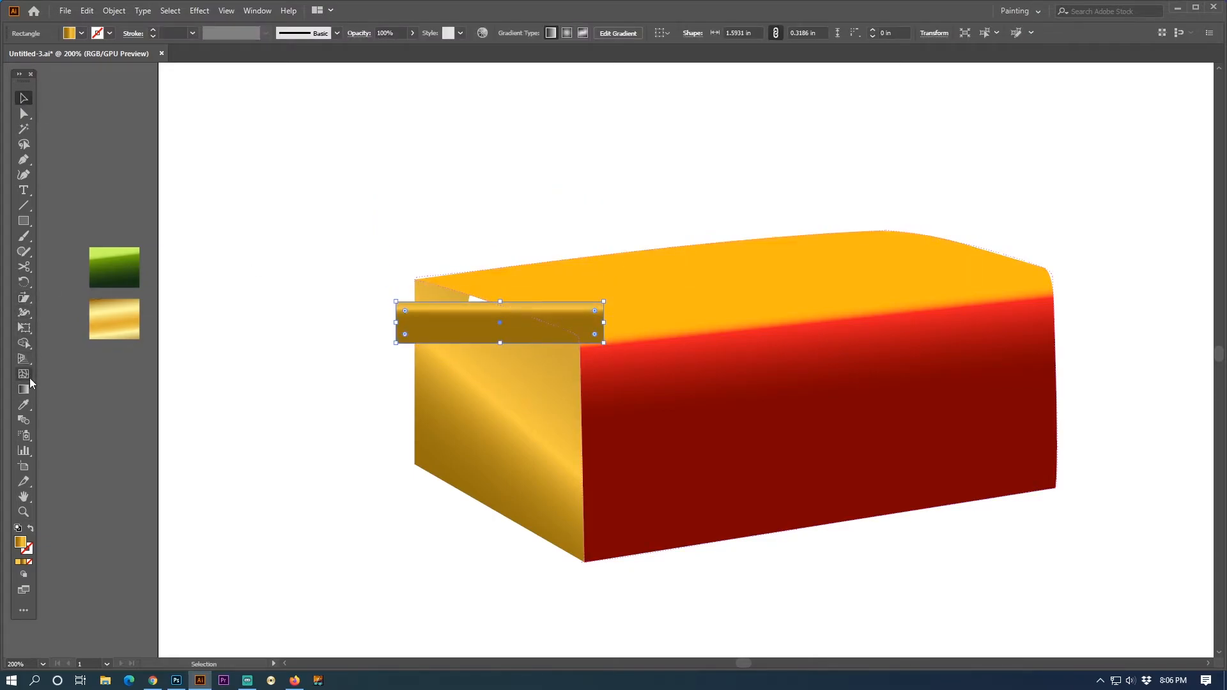
- Rotate the rectangle to match the side face's upper edge, size it to about 1.06 × 0.33 in and place it behind the notch
click(24, 281)
drag(650, 298, 659, 347)
click(24, 98)
drag(509, 301, 494, 345)
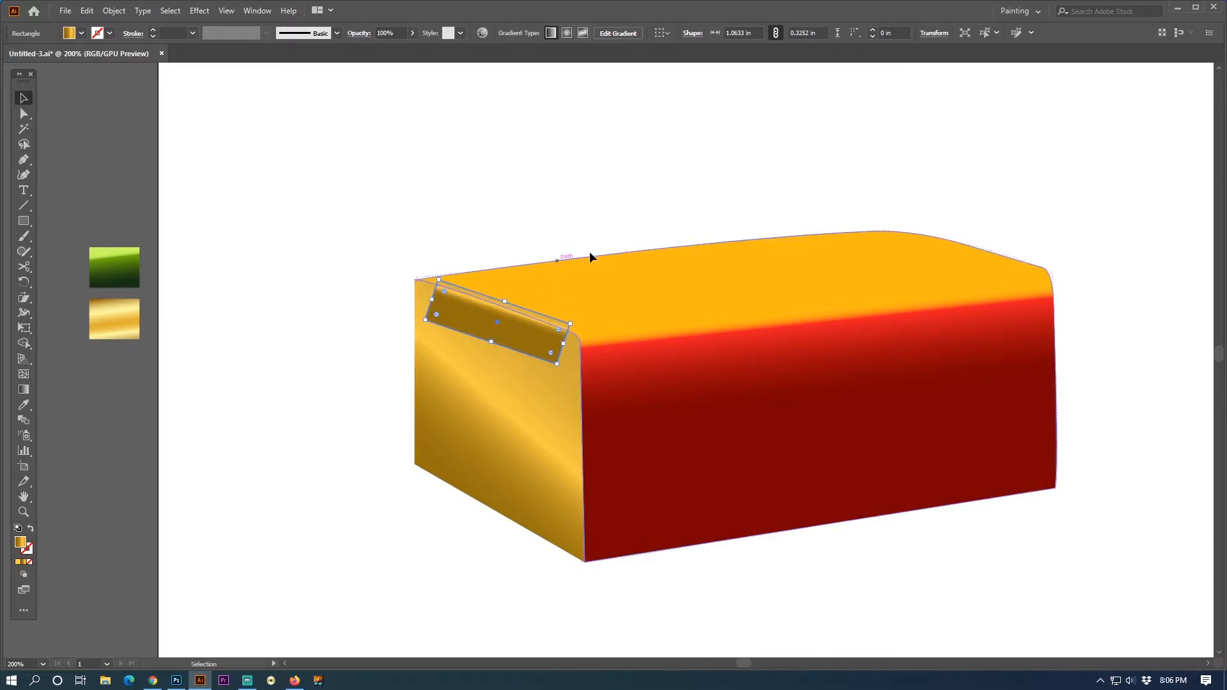
key(Tab)
click(565, 214)
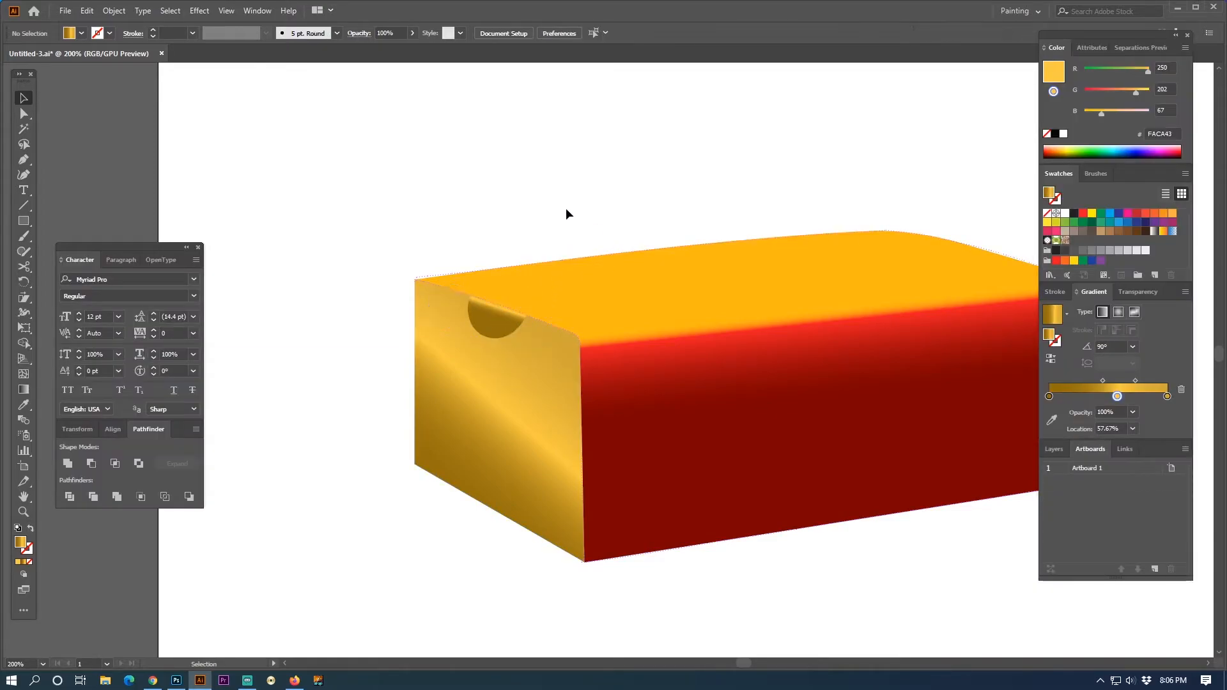
- Duplicate the rectangle slightly lower behind the notch and reduce the lower copy's height to about 0.15 in
click(497, 321)
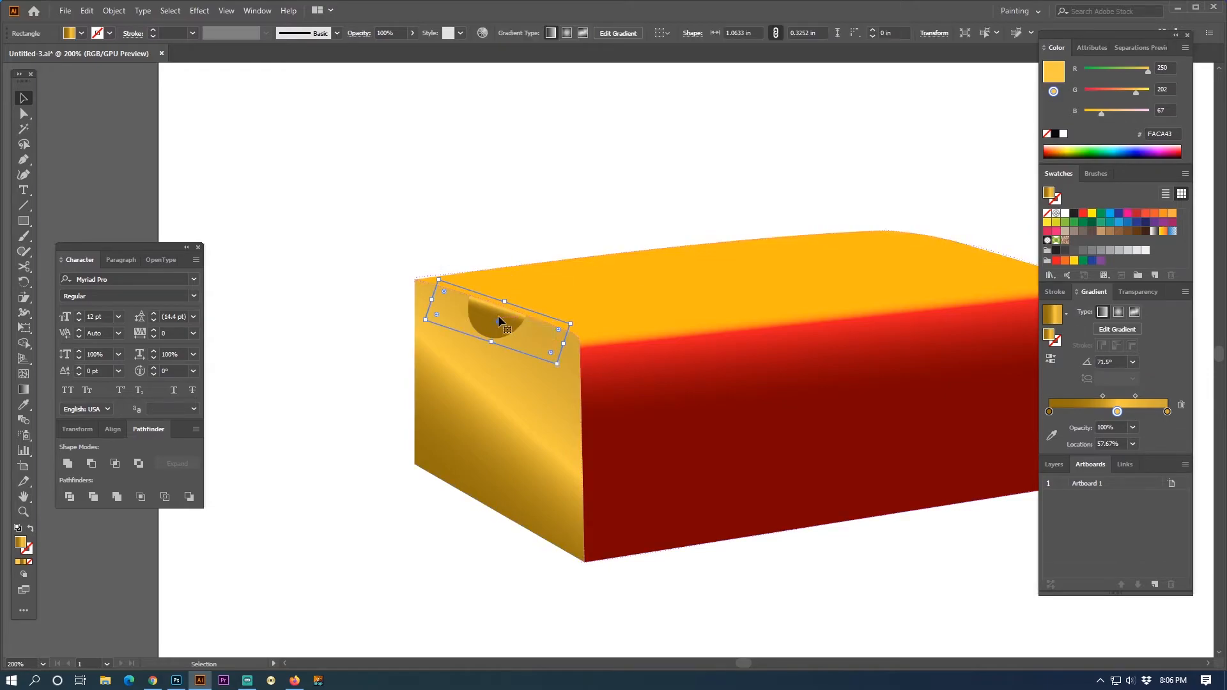
drag(499, 321, 486, 338)
click(531, 182)
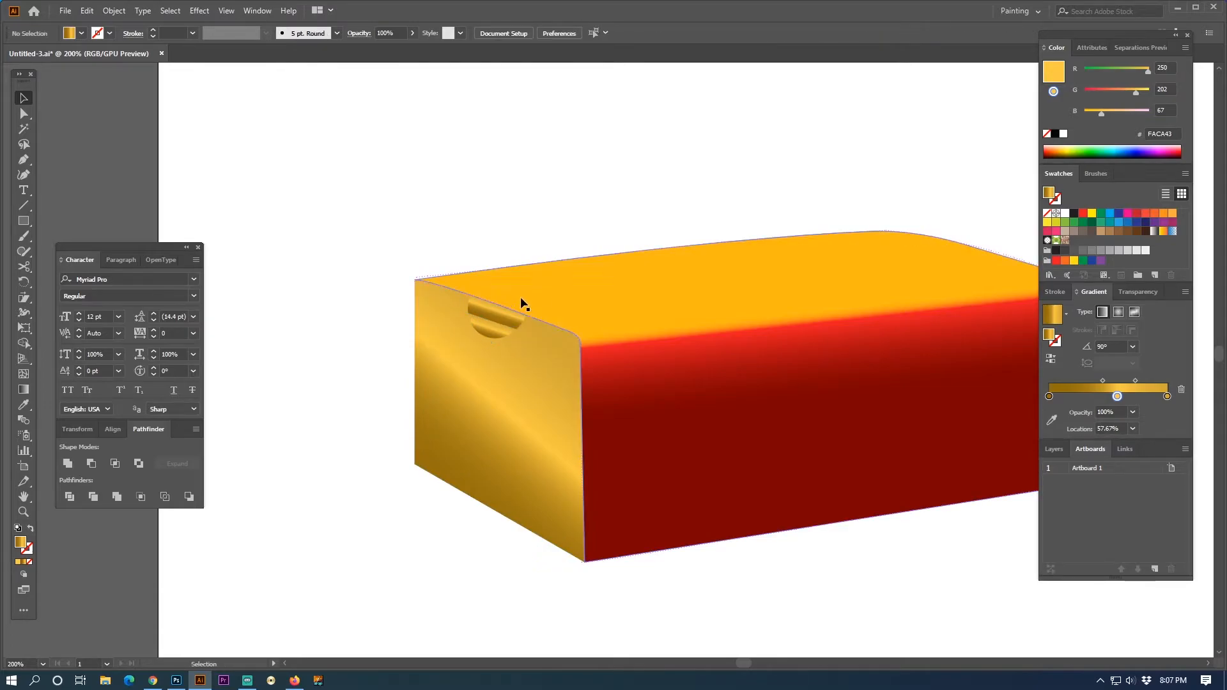
click(496, 331)
drag(487, 361, 498, 341)
click(577, 175)
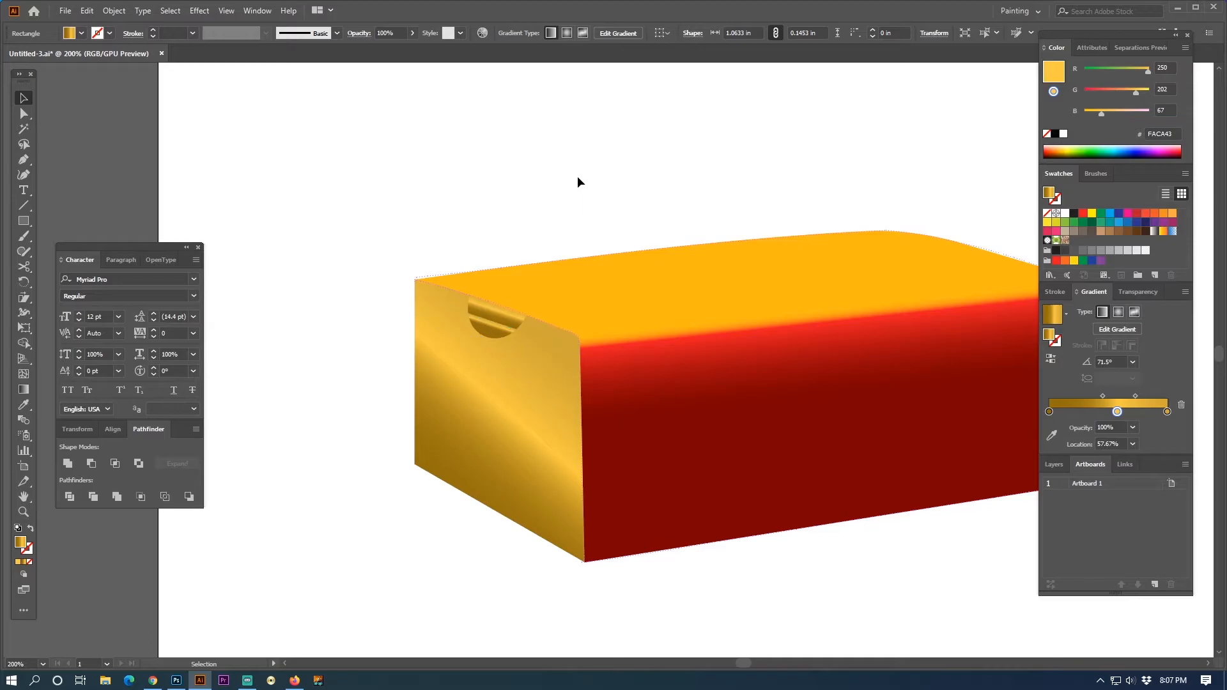
- Dismiss the three pop-up notifications covering the panels
drag(632, 178, 566, 220)
key(shift+Tab)
key(shift+Tab)
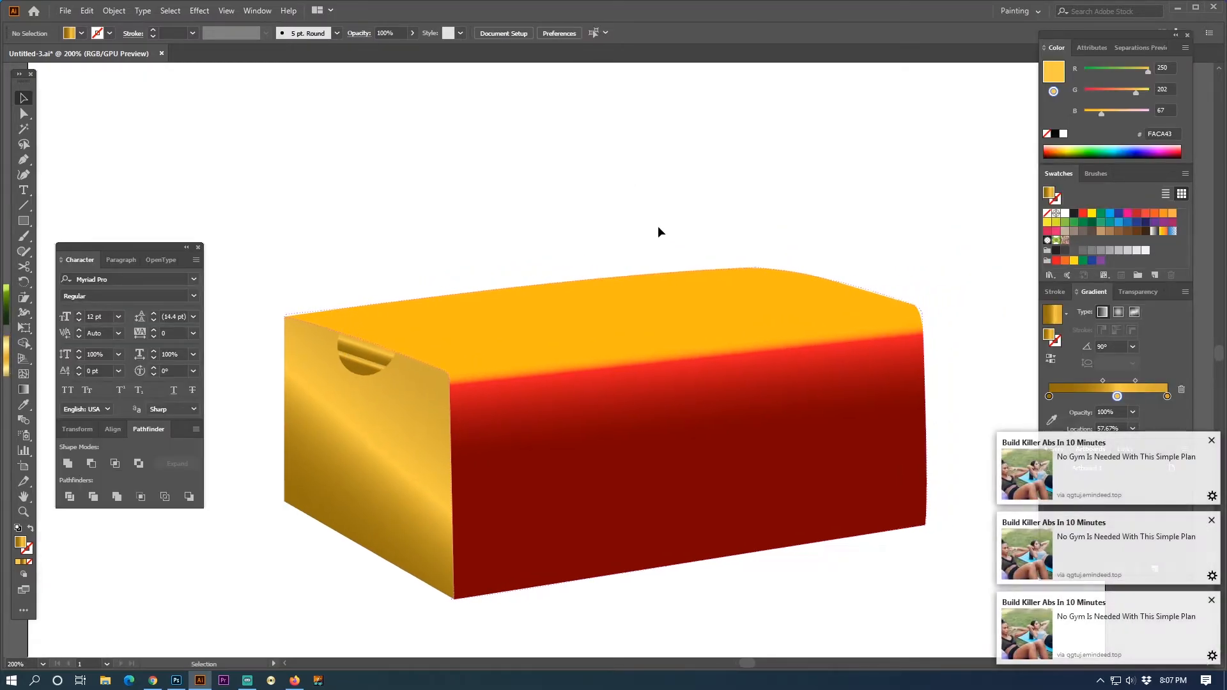
click(1211, 441)
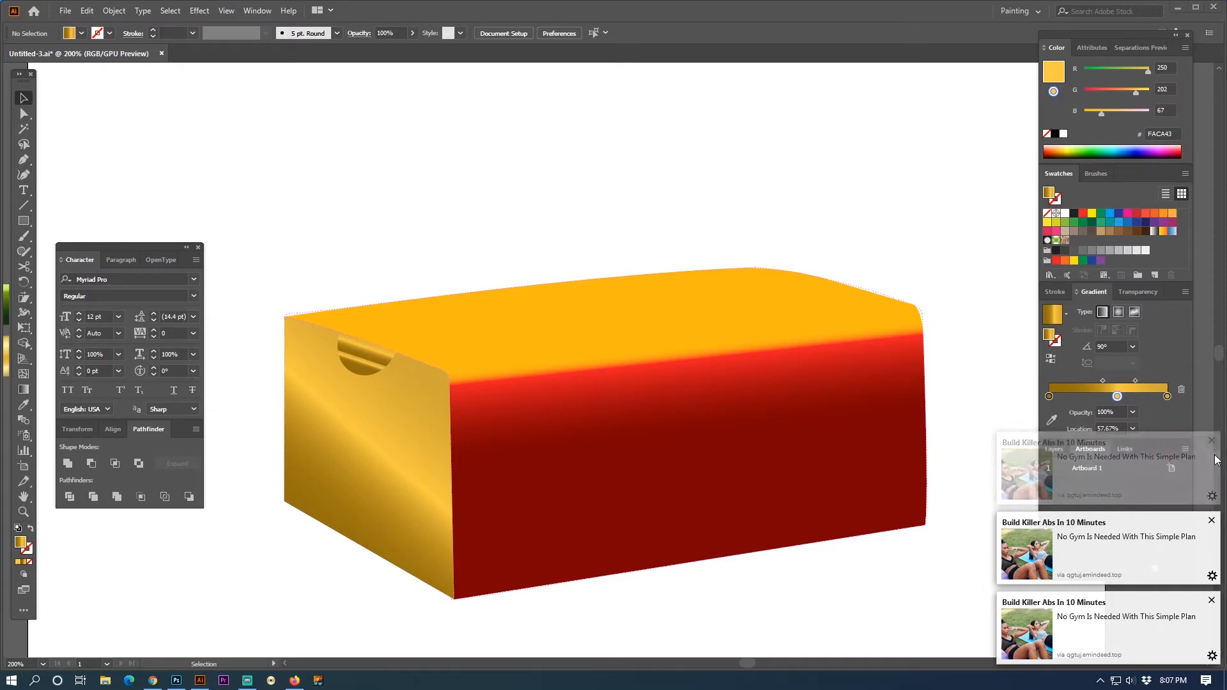
click(1212, 521)
click(1211, 601)
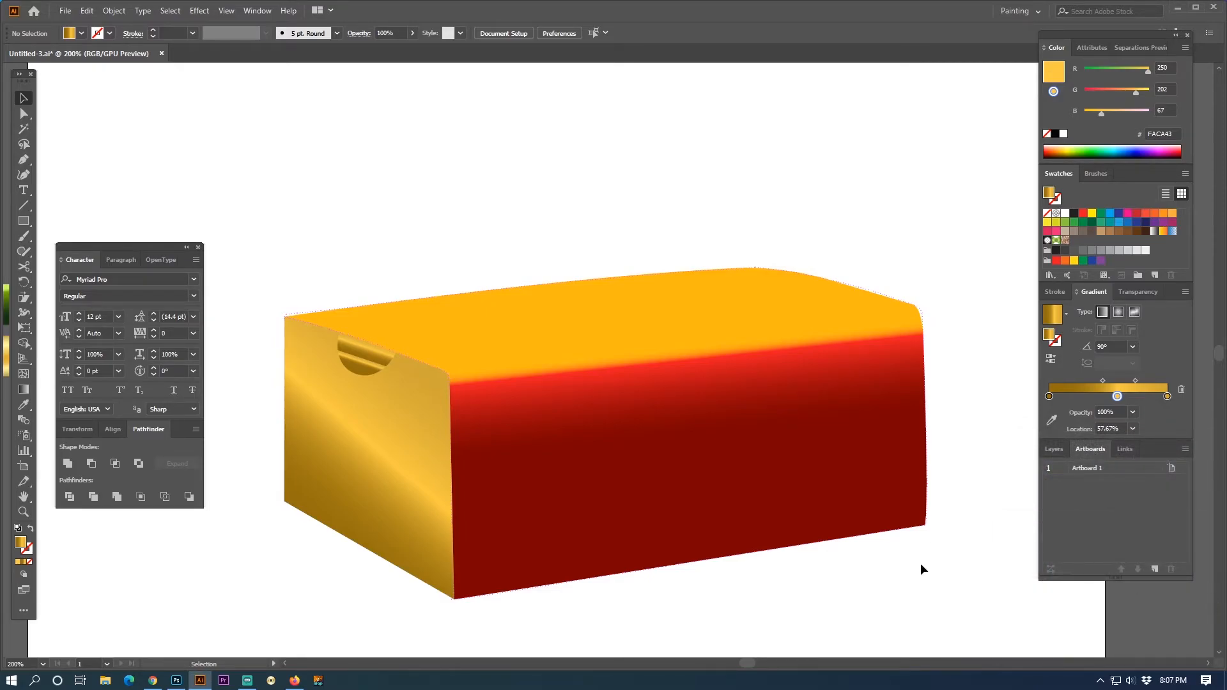
- Draw a slanted gold band with the Pen tool across the front face, extending slightly past both side edges
key(shift+Tab)
click(23, 159)
click(443, 492)
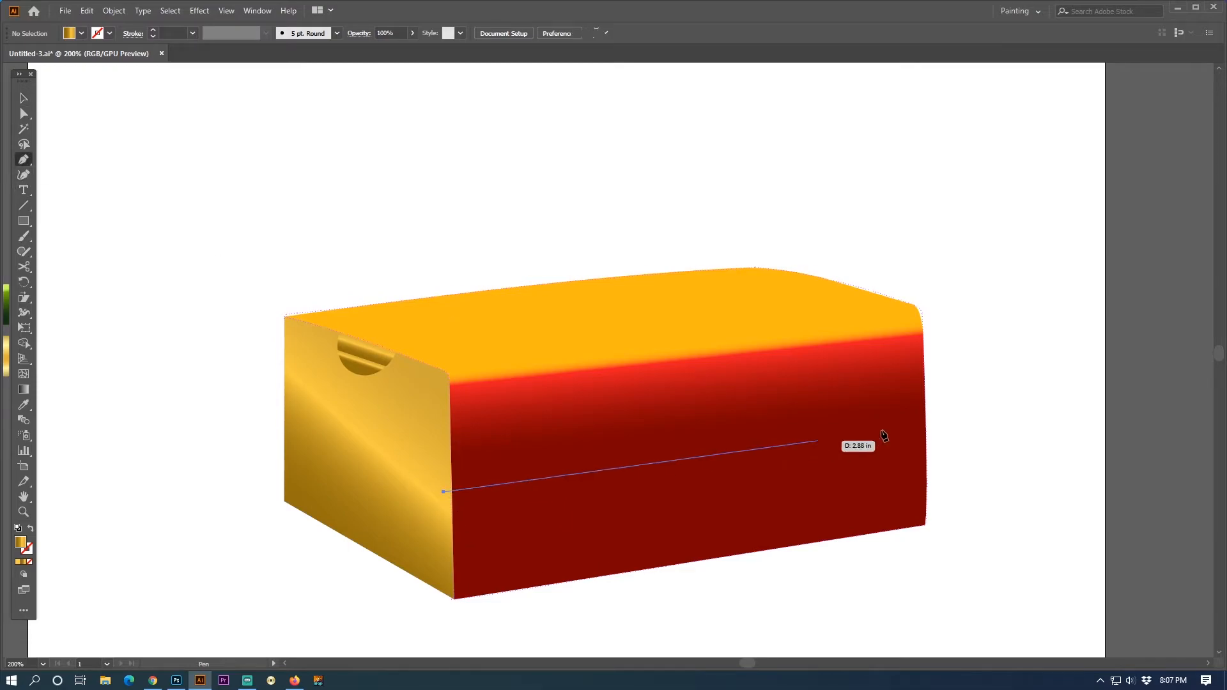
drag(965, 414, 965, 448)
click(966, 447)
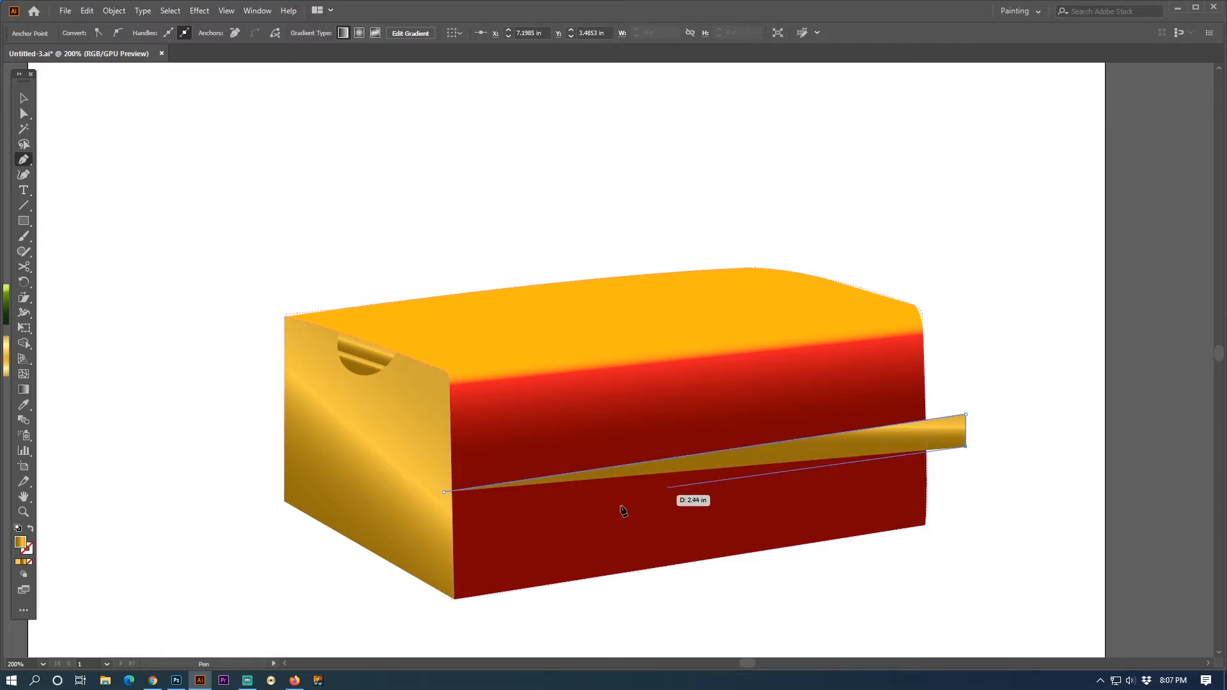
click(438, 530)
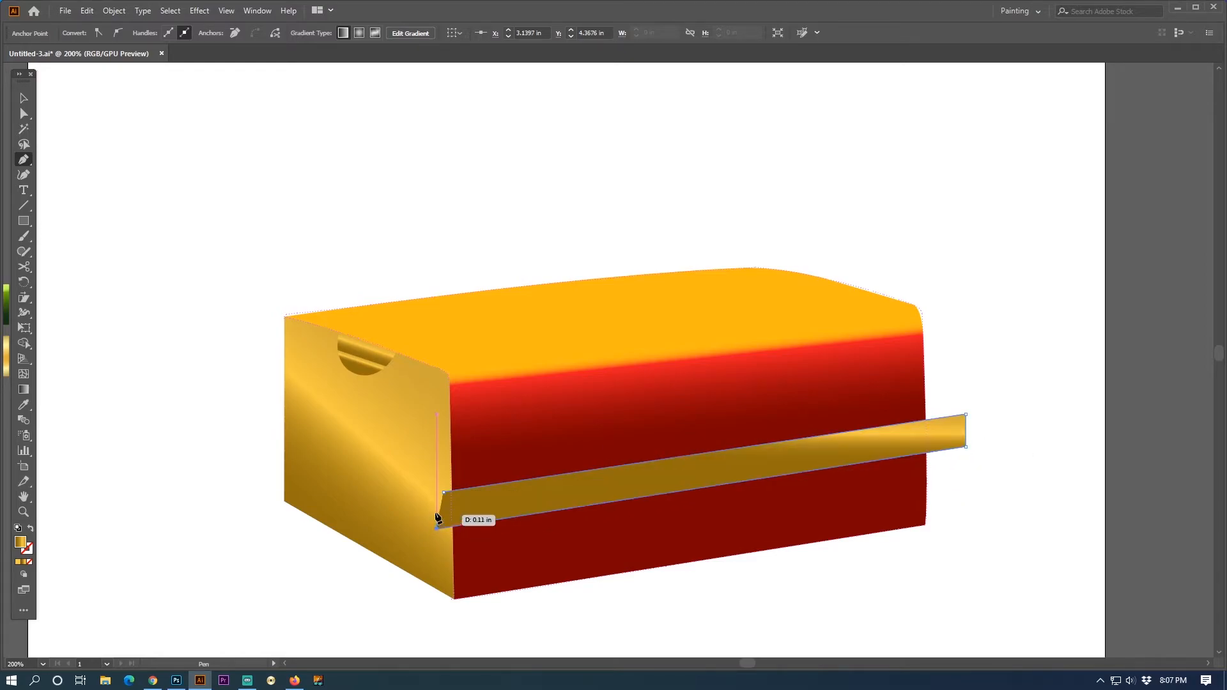
click(446, 495)
- Divide the gold band and the red box shape with Pathfinder and remove the band's ends that overhang the front face
click(23, 113)
click(695, 427)
ctrl+click(770, 412)
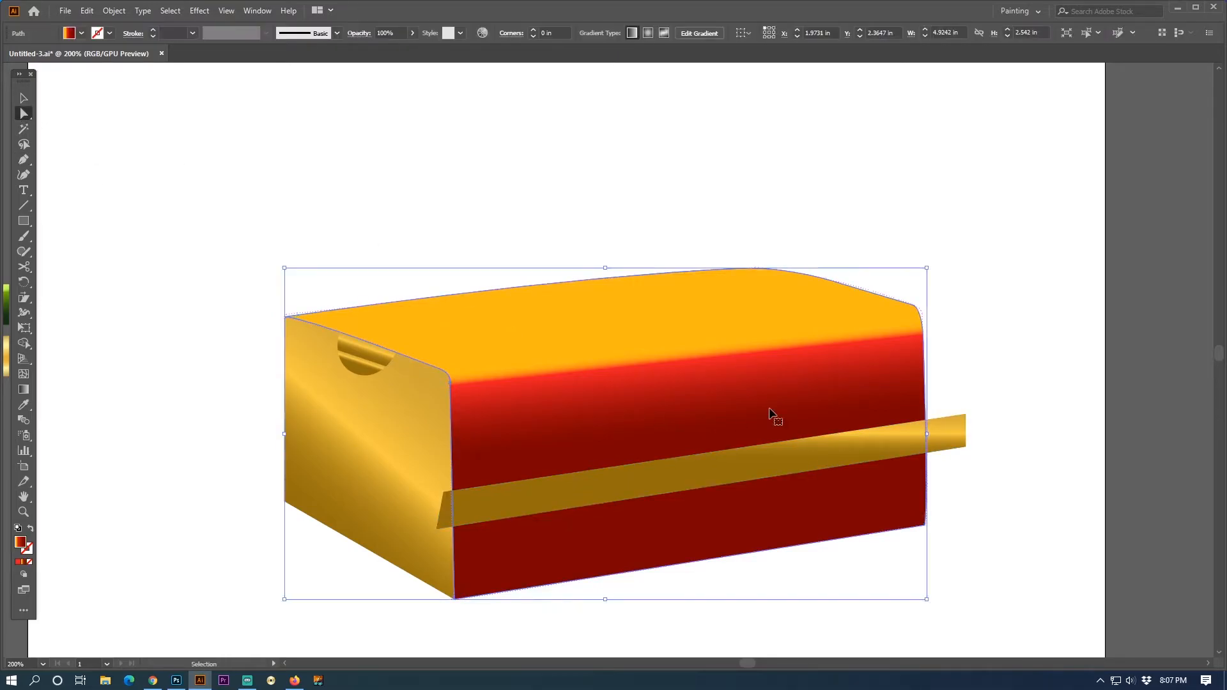
shift+click(877, 452)
key(shift+Tab)
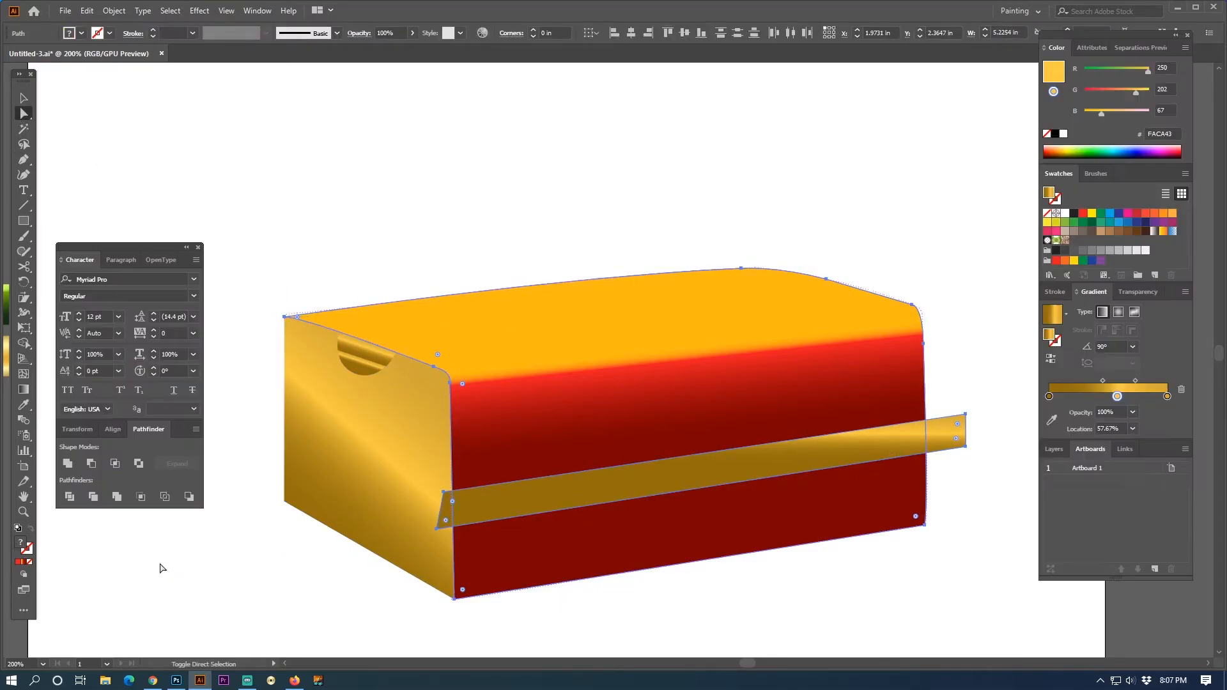
click(70, 497)
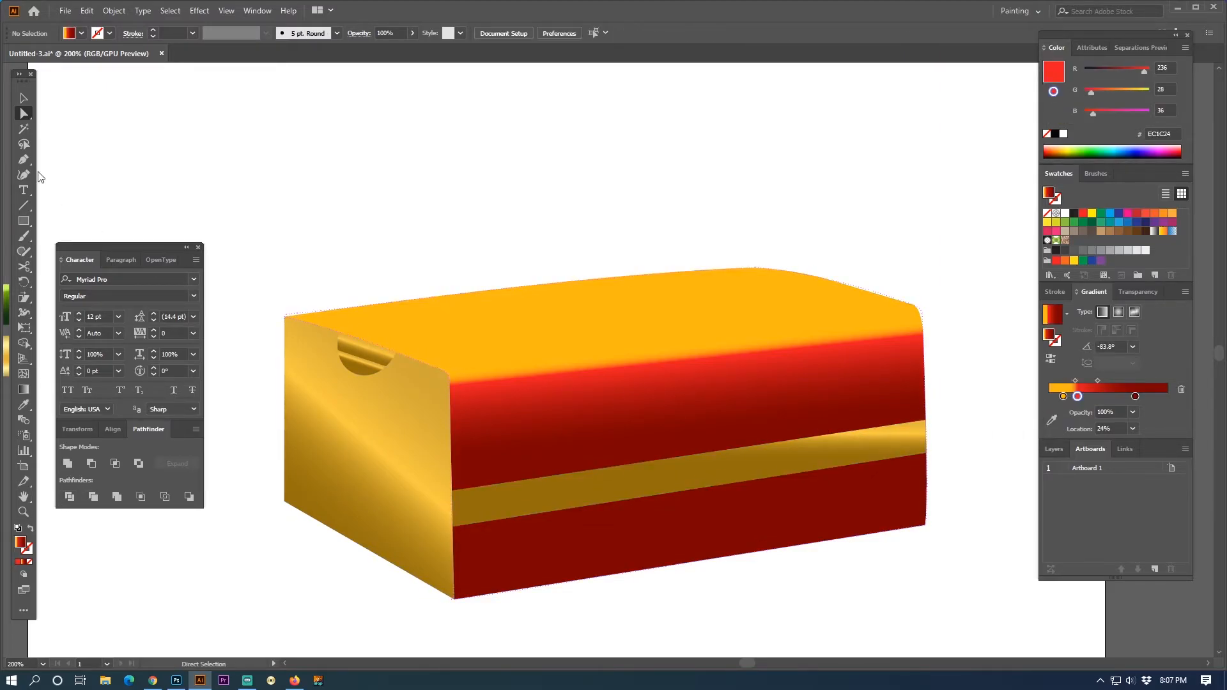
key(v)
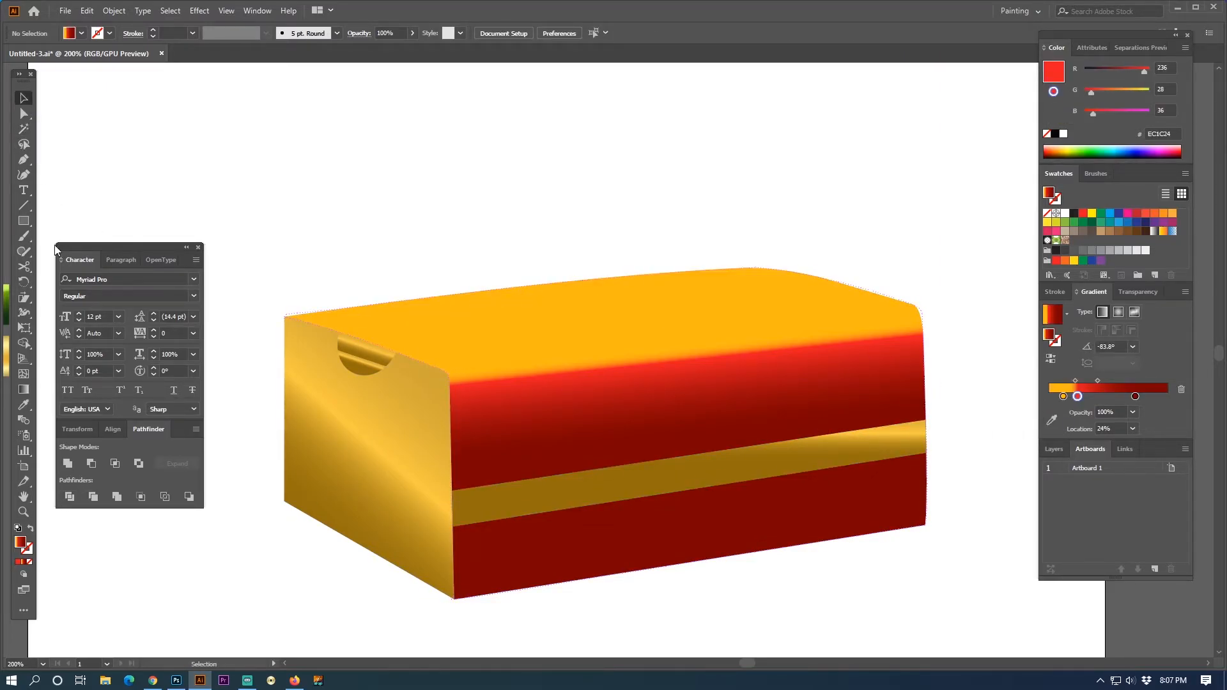
- Run the gold band's gradient lengthwise at 0° from one end of the band to the other
click(24, 389)
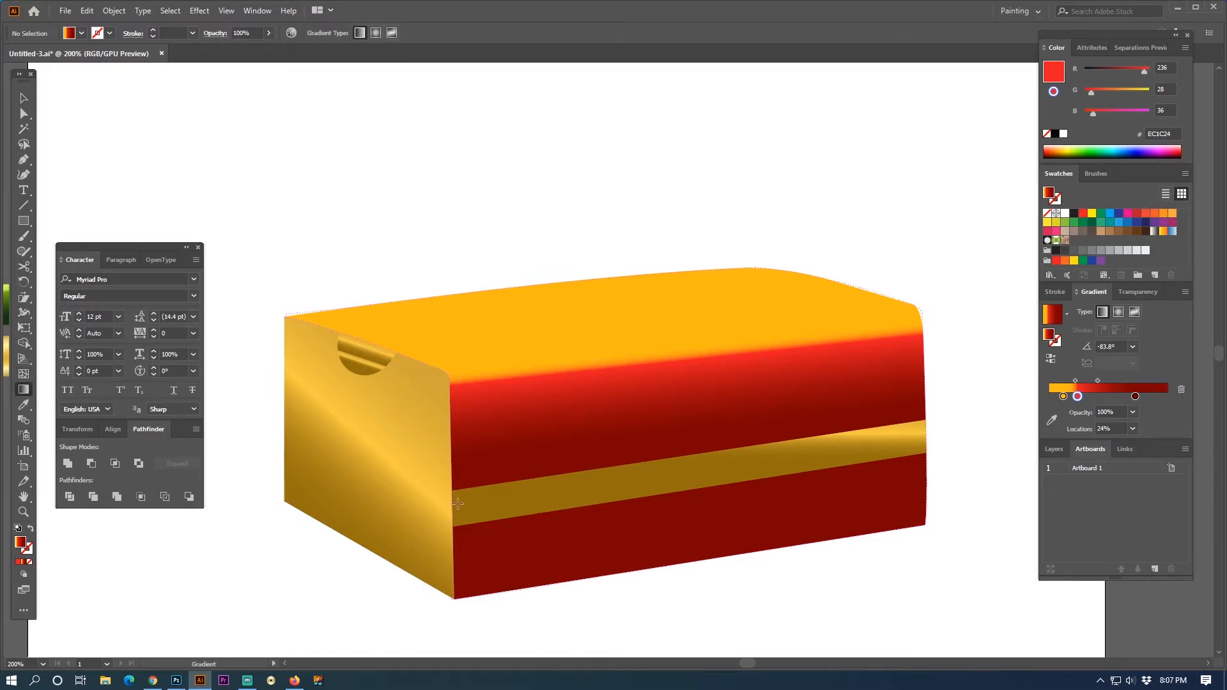
click(926, 445)
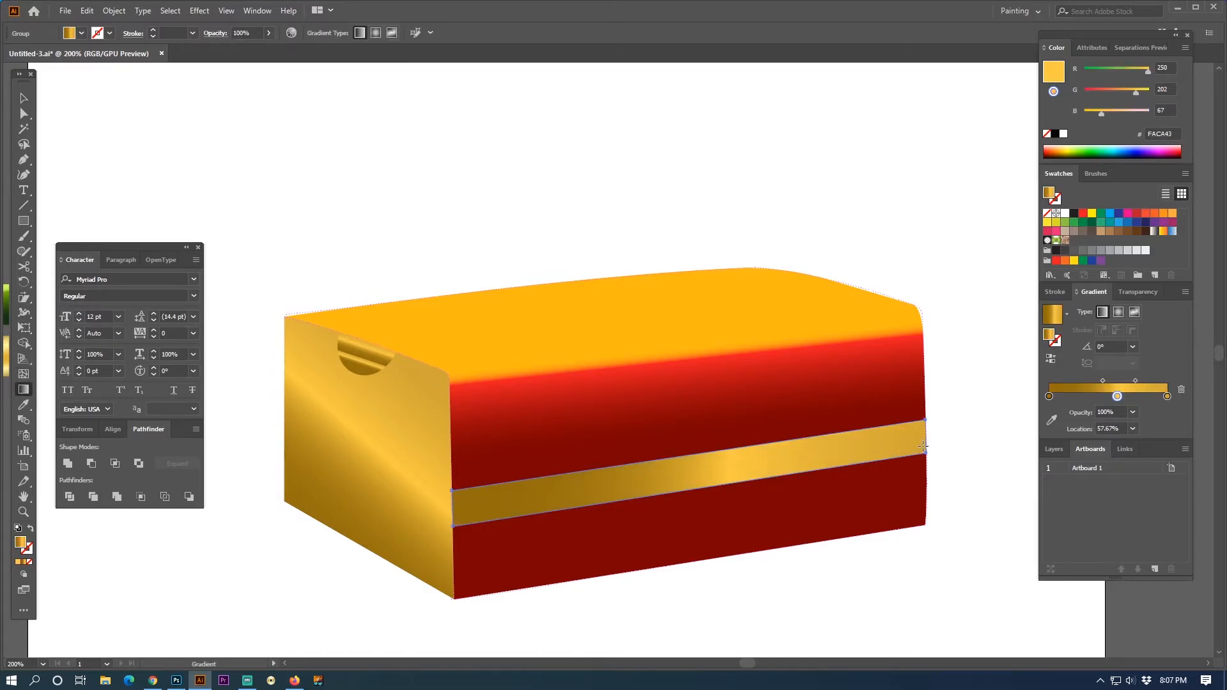
click(24, 98)
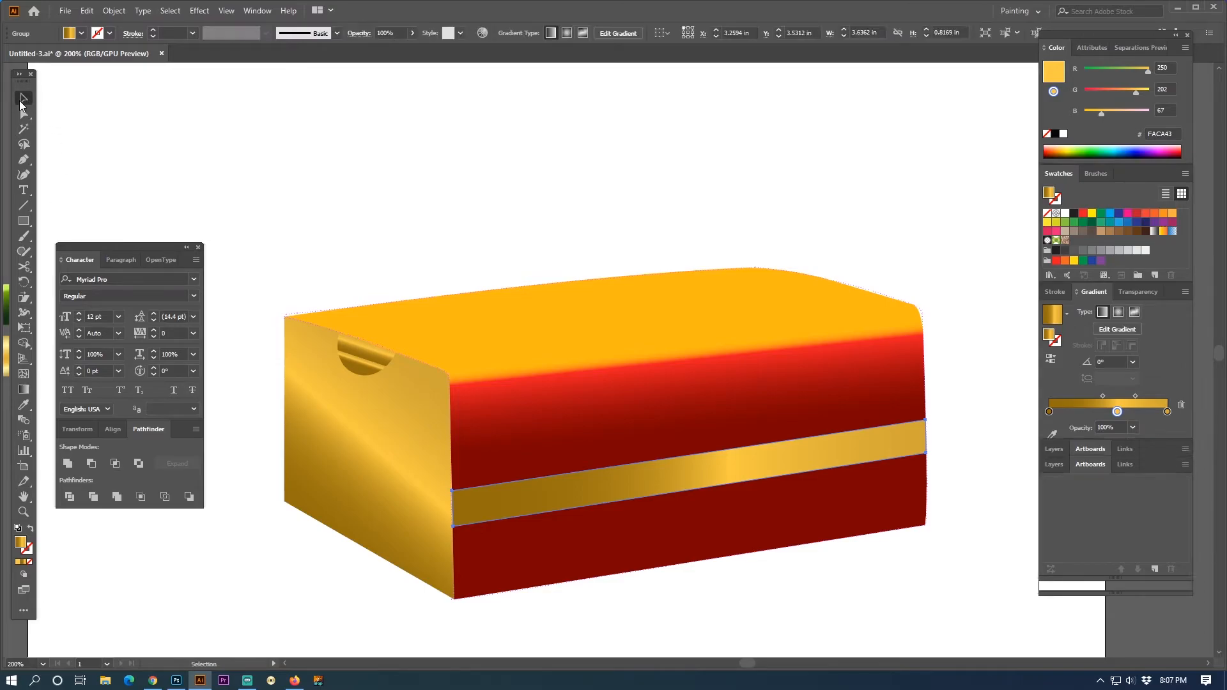
click(780, 153)
key(shift+Tab)
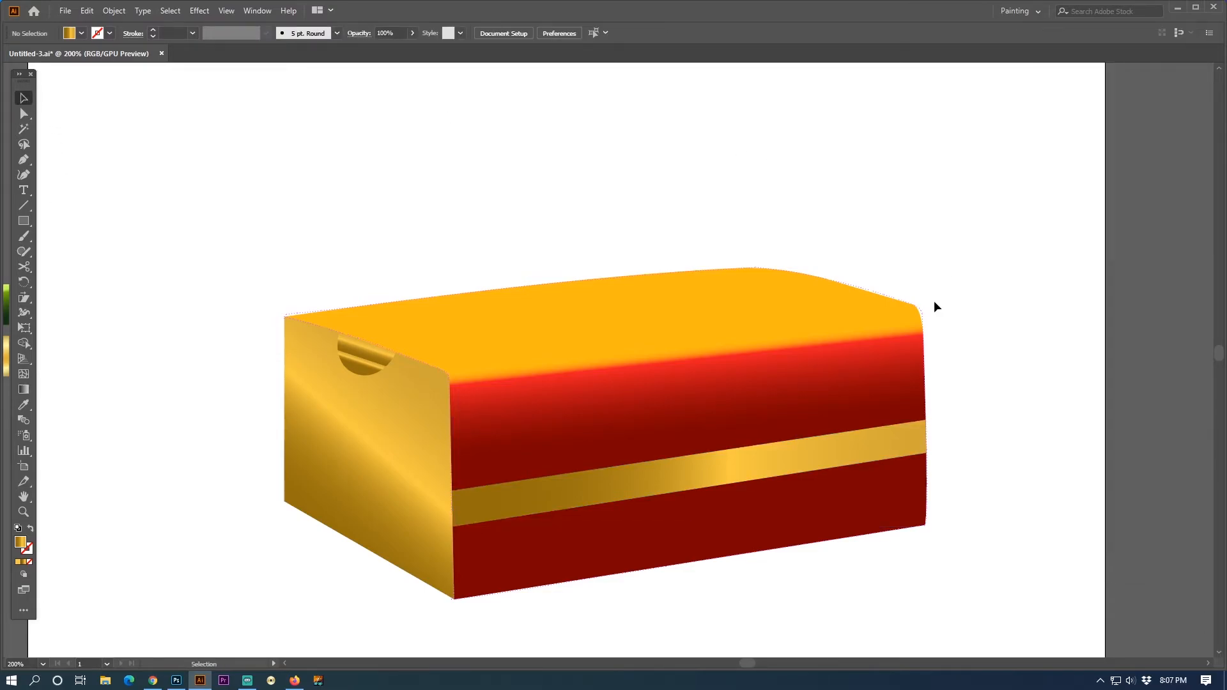
- Move the bokeh light overlay from the artboard's corner onto the front face and enlarge it to about 3.60 × 2.20 in
ctrl+alt+click(606, 307)
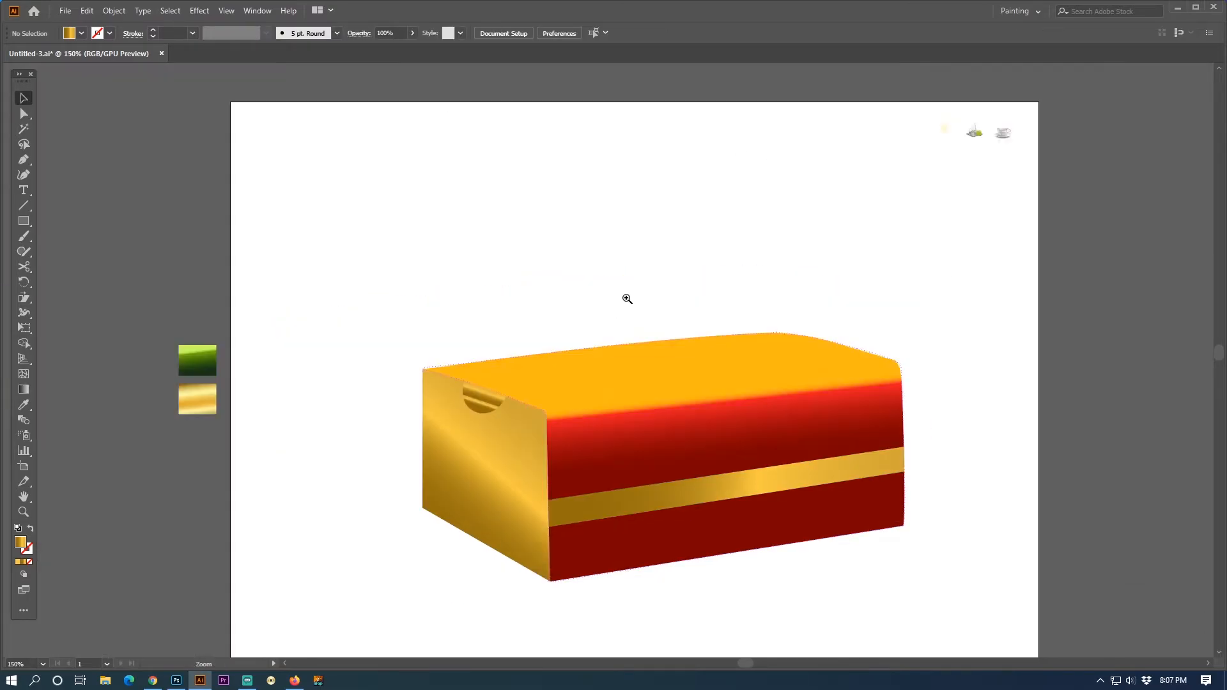
drag(1004, 145, 955, 199)
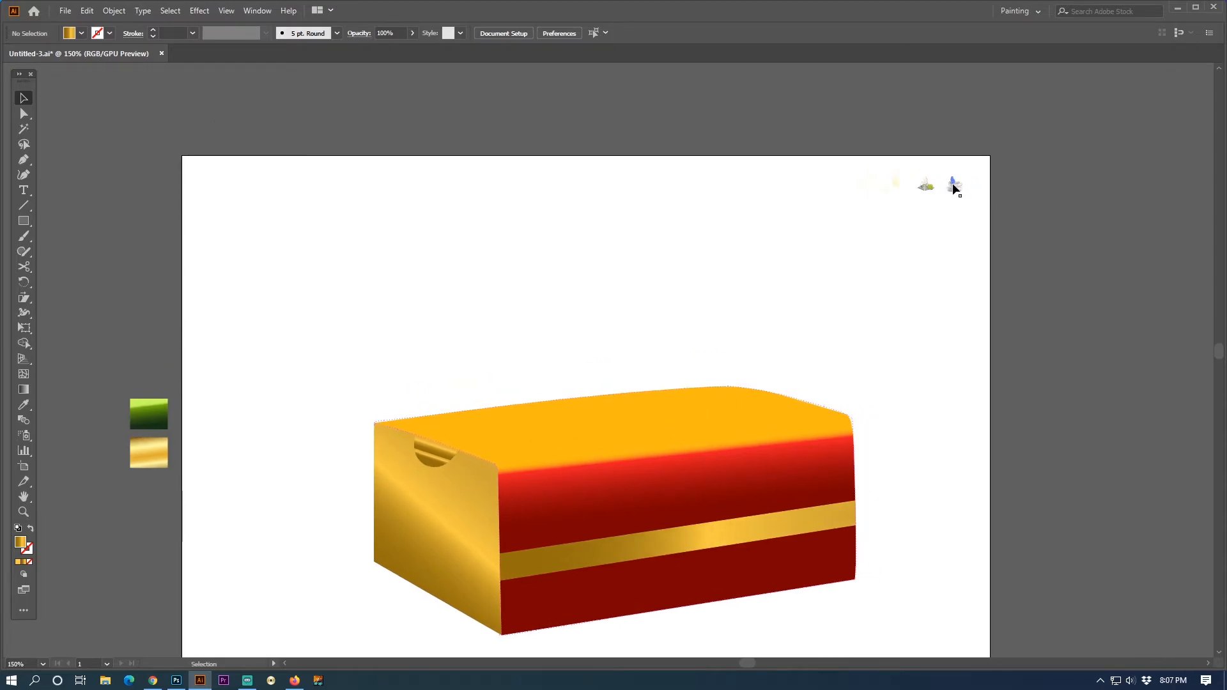
click(879, 188)
drag(892, 182, 869, 523)
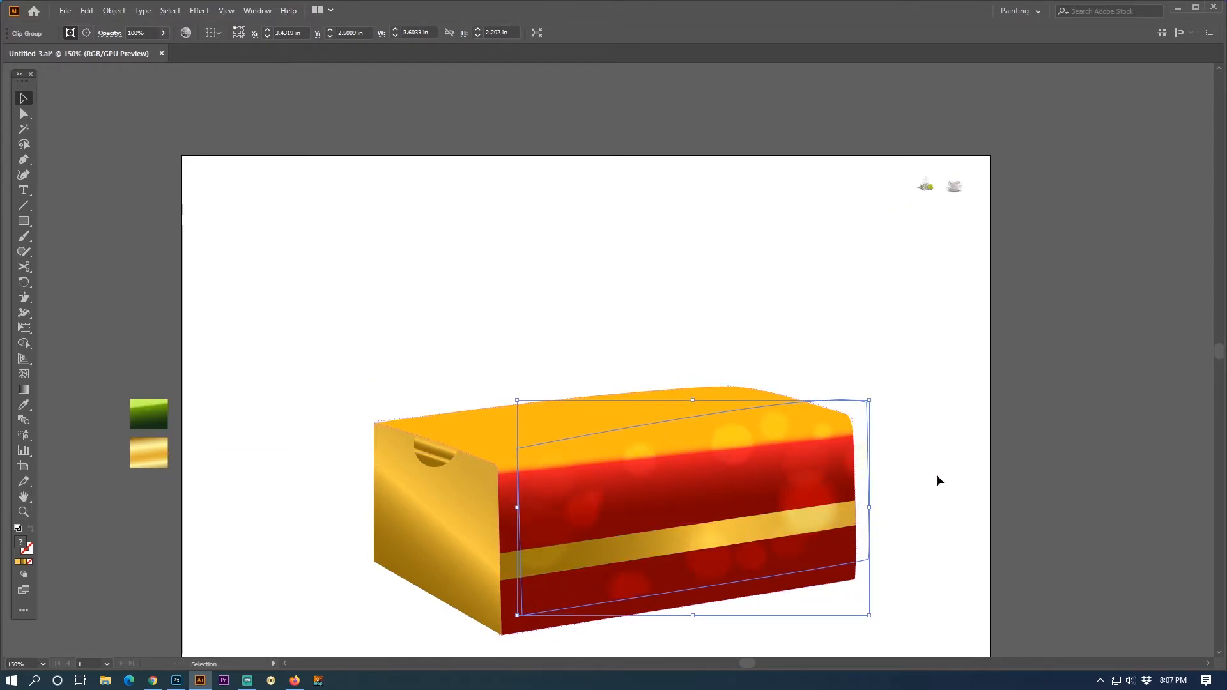
key(shift+Down)
key(shift+Left)
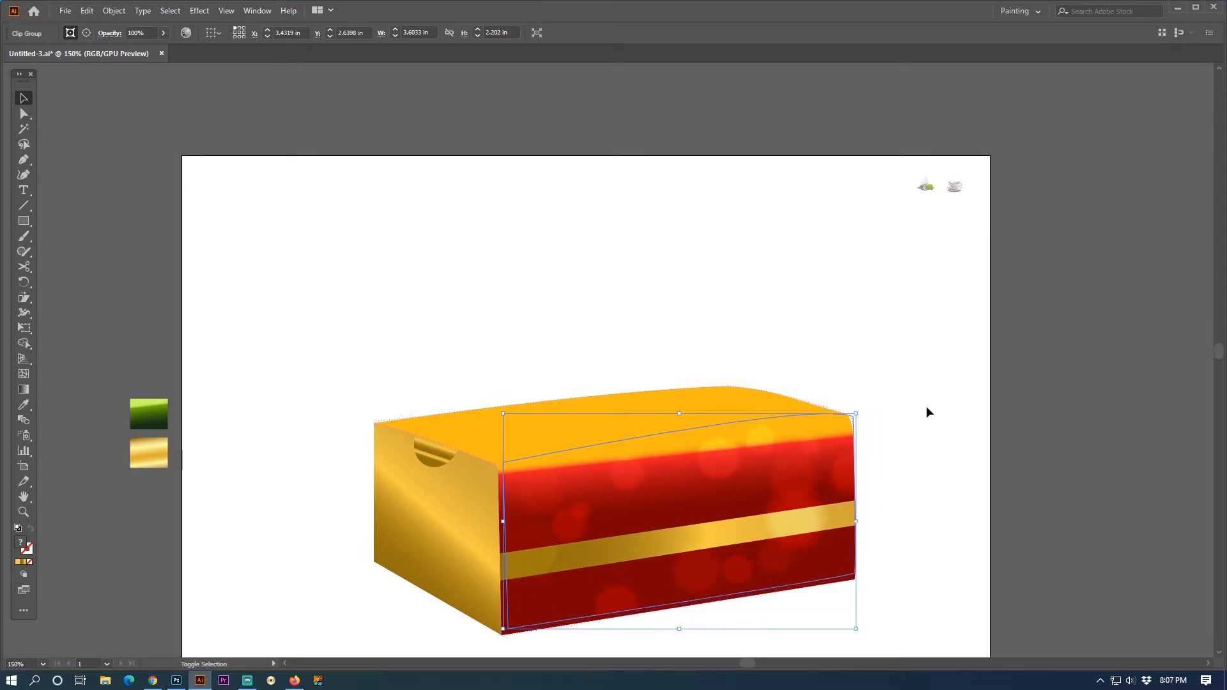
key(shift+Left)
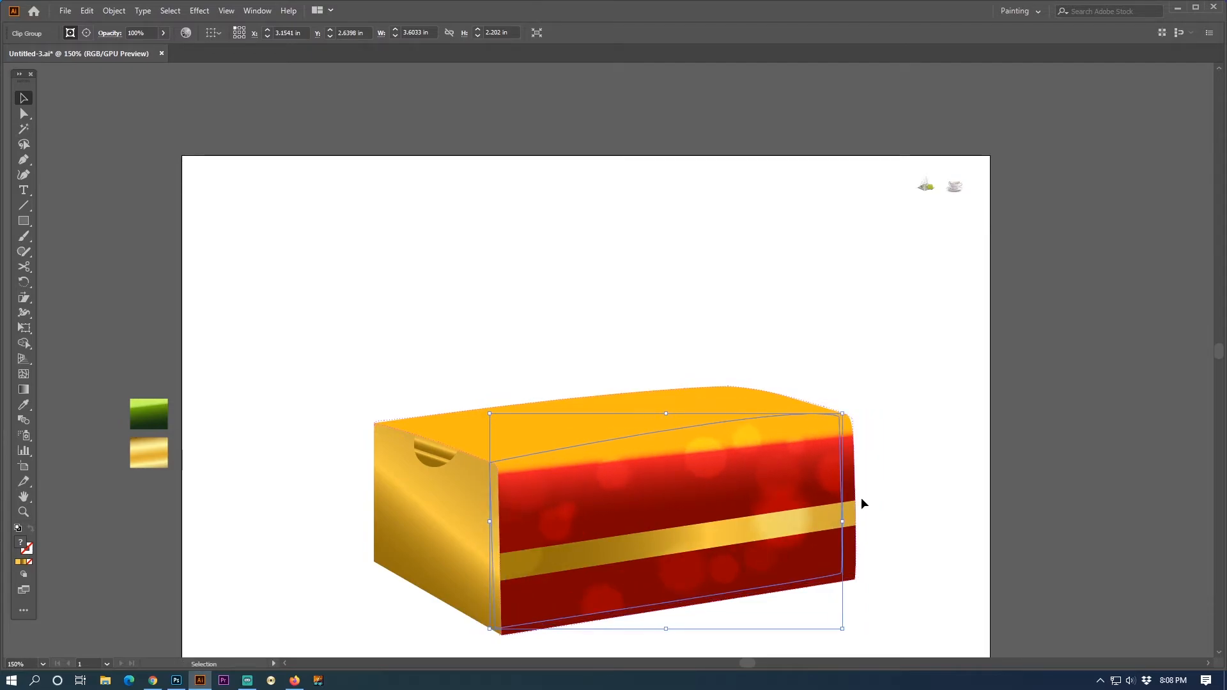
- Resize the bokeh overlay to about 3.71 × 1.92 in so it fits the red front face
drag(841, 628, 857, 635)
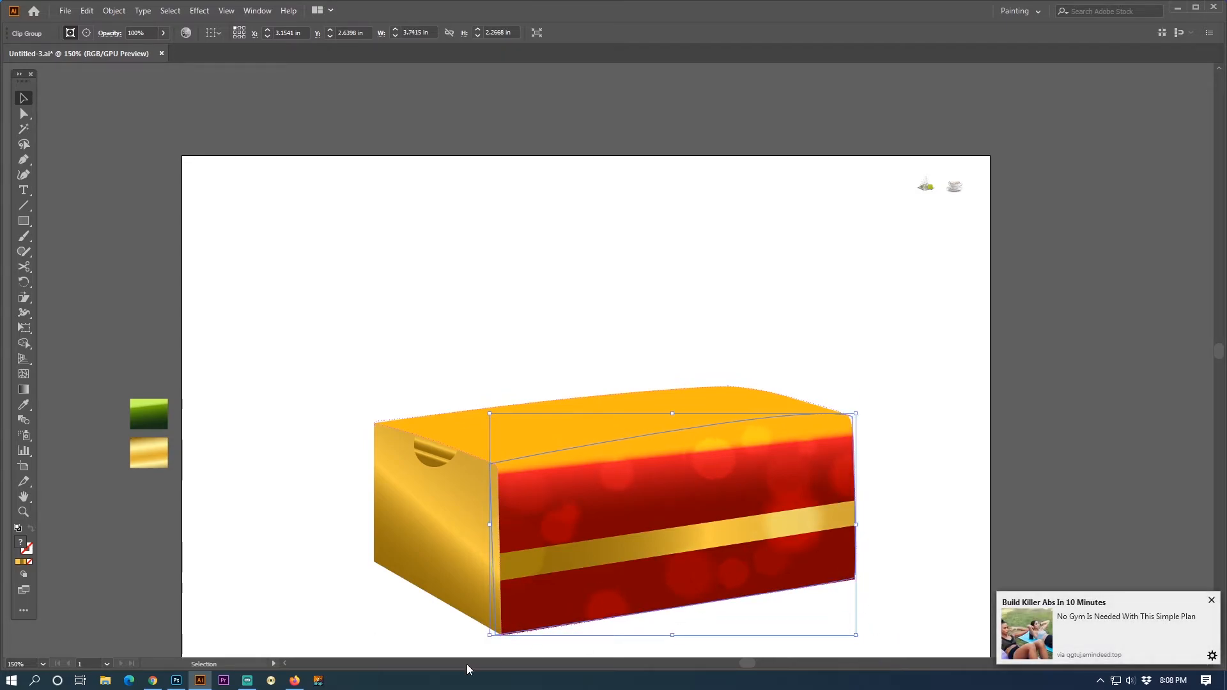
drag(489, 637, 495, 635)
drag(855, 414, 857, 436)
drag(855, 636, 843, 630)
drag(842, 537, 856, 535)
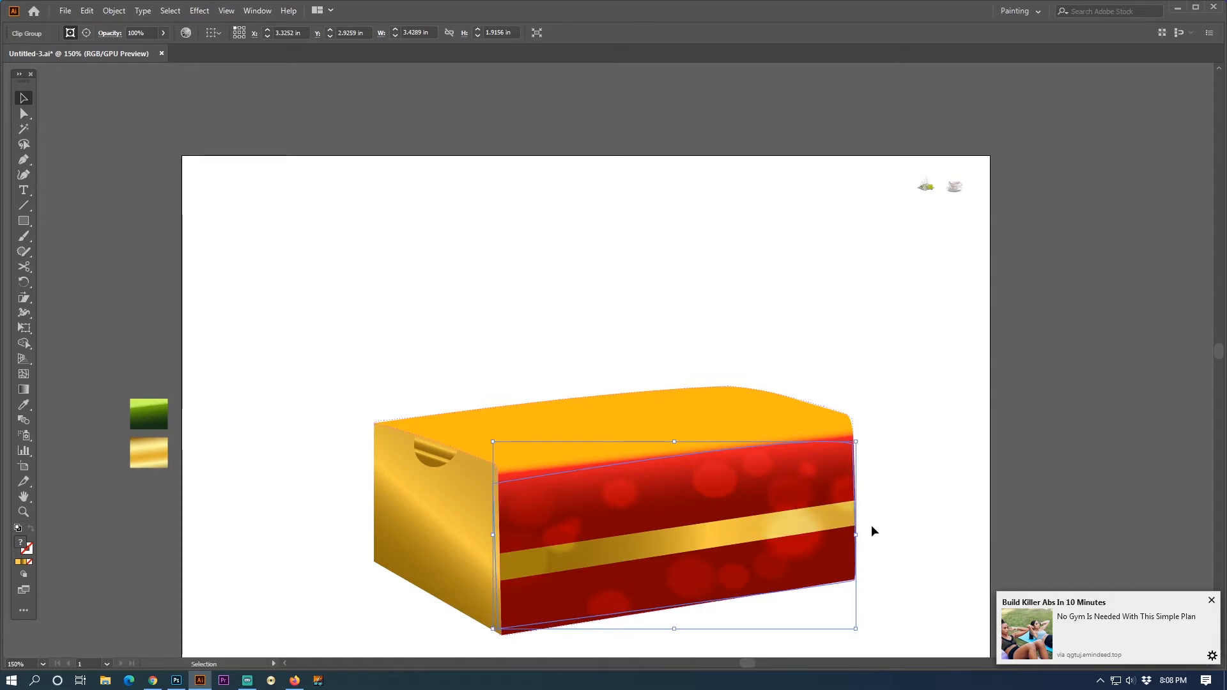
- Bring the gold band in front of the bokeh overlay
click(887, 489)
key(Tab)
key(Tab)
click(774, 527)
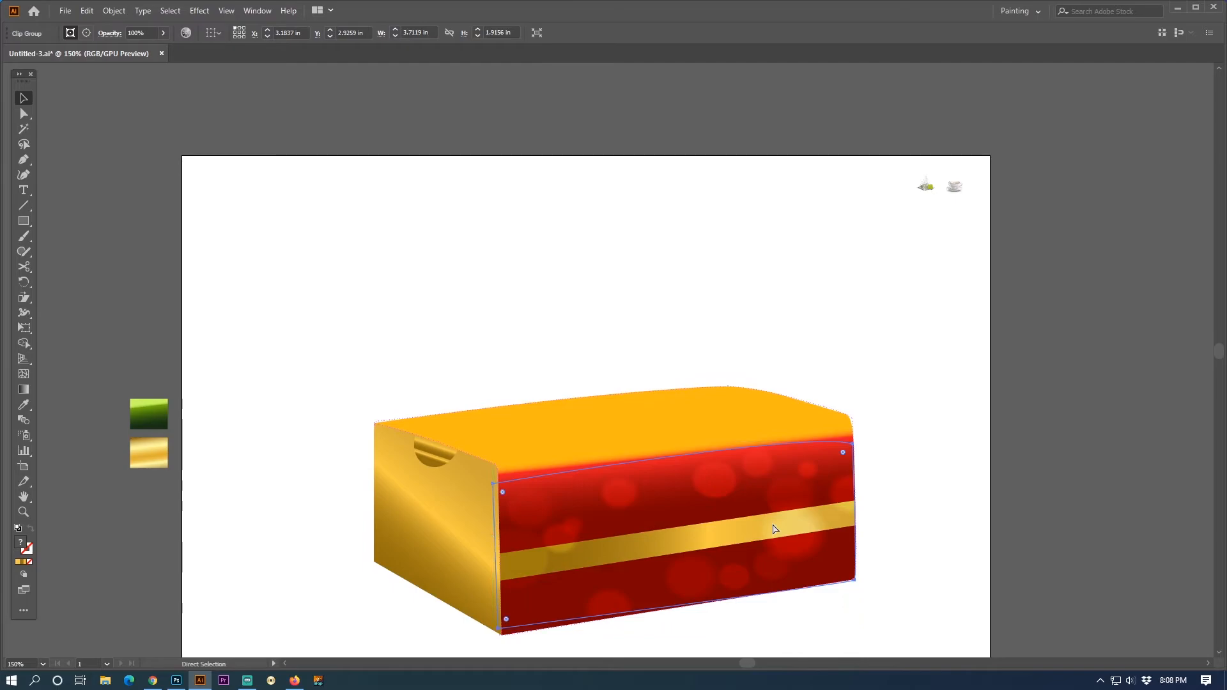
alt+click(775, 530)
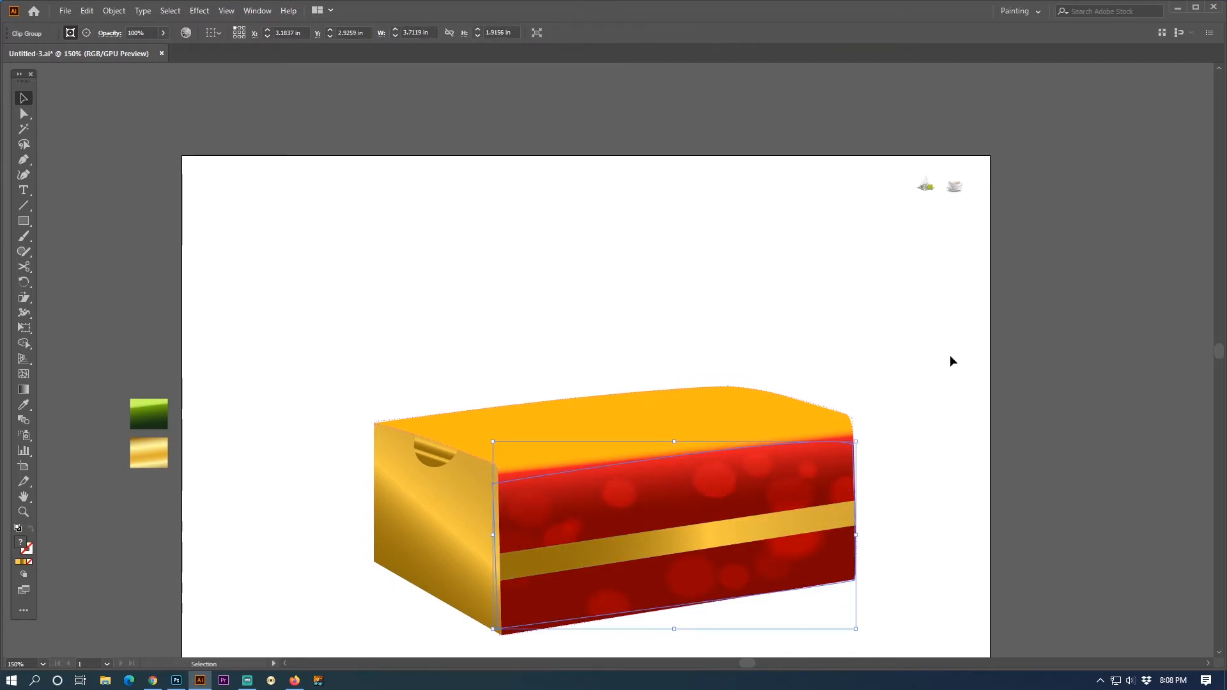
click(950, 355)
- Move the teacup badge from the pasteboard onto the middle of the front face and enlarge it to span nearly the face's full height
ctrl+alt+click(641, 443)
drag(562, 393, 608, 480)
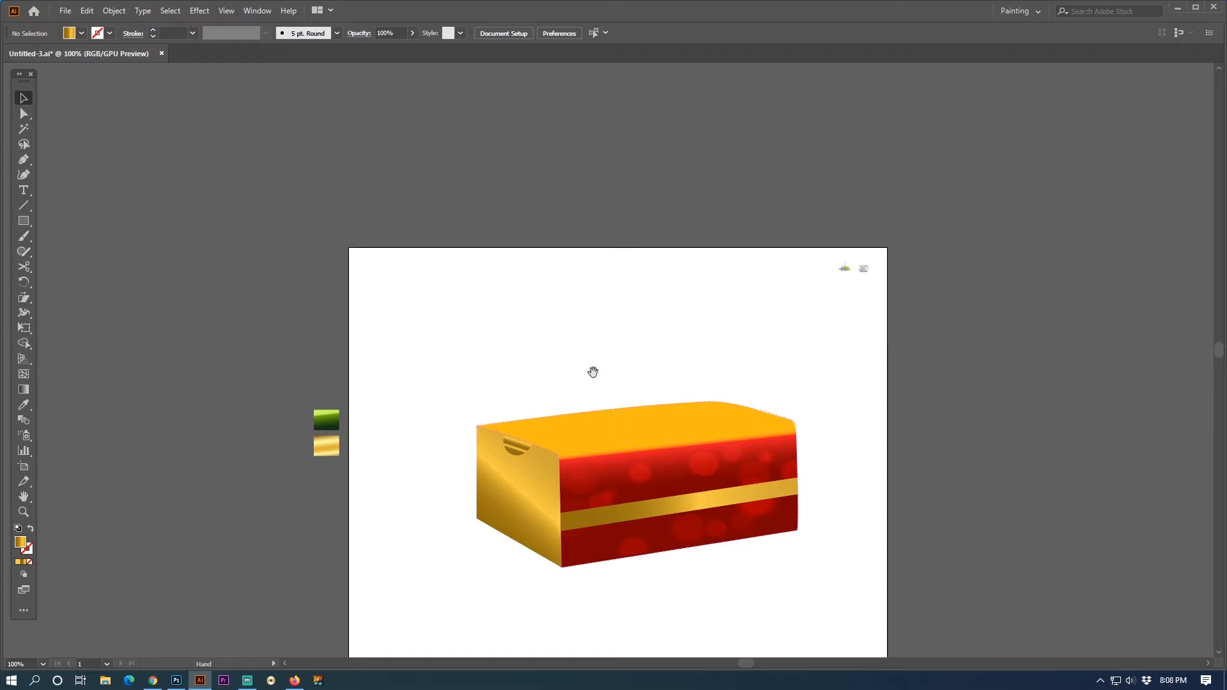
drag(460, 367, 779, 434)
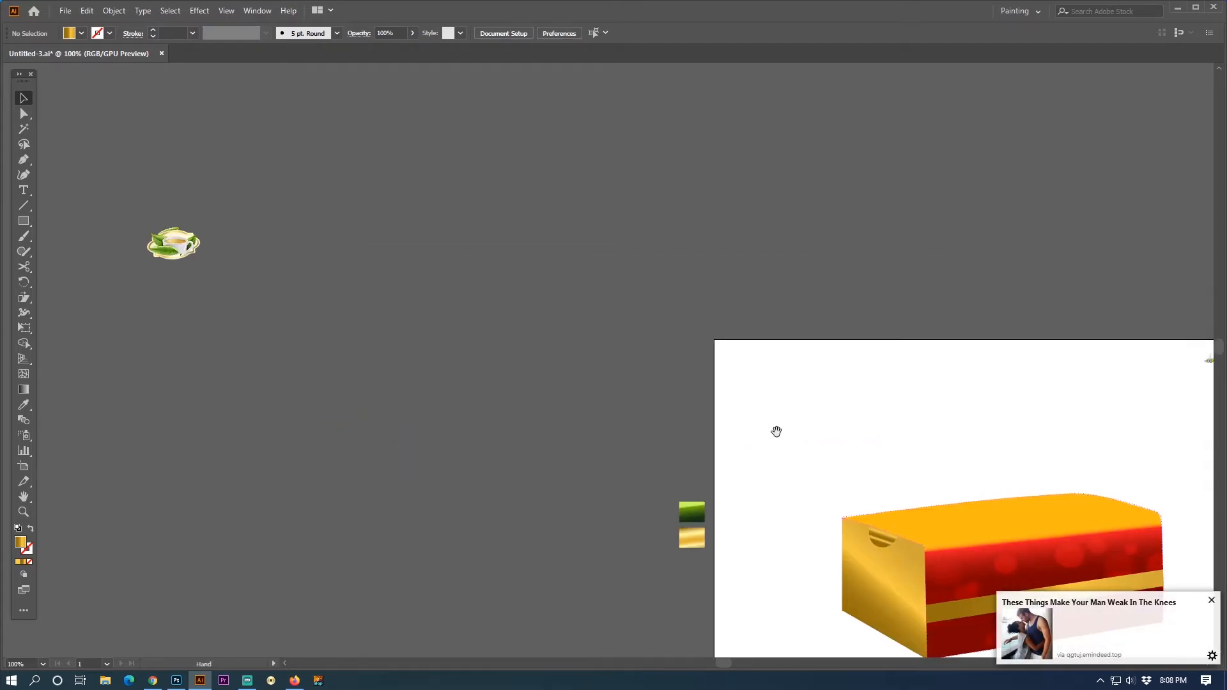
drag(175, 249, 1011, 562)
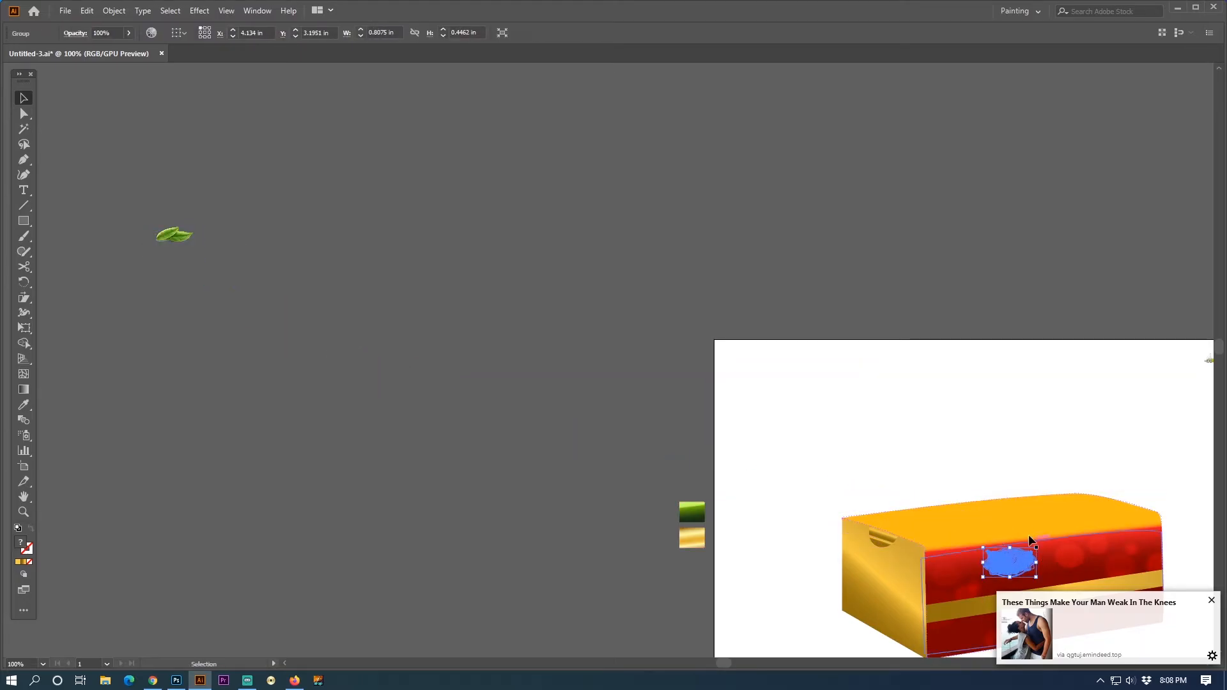
drag(959, 484, 488, 342)
click(563, 422)
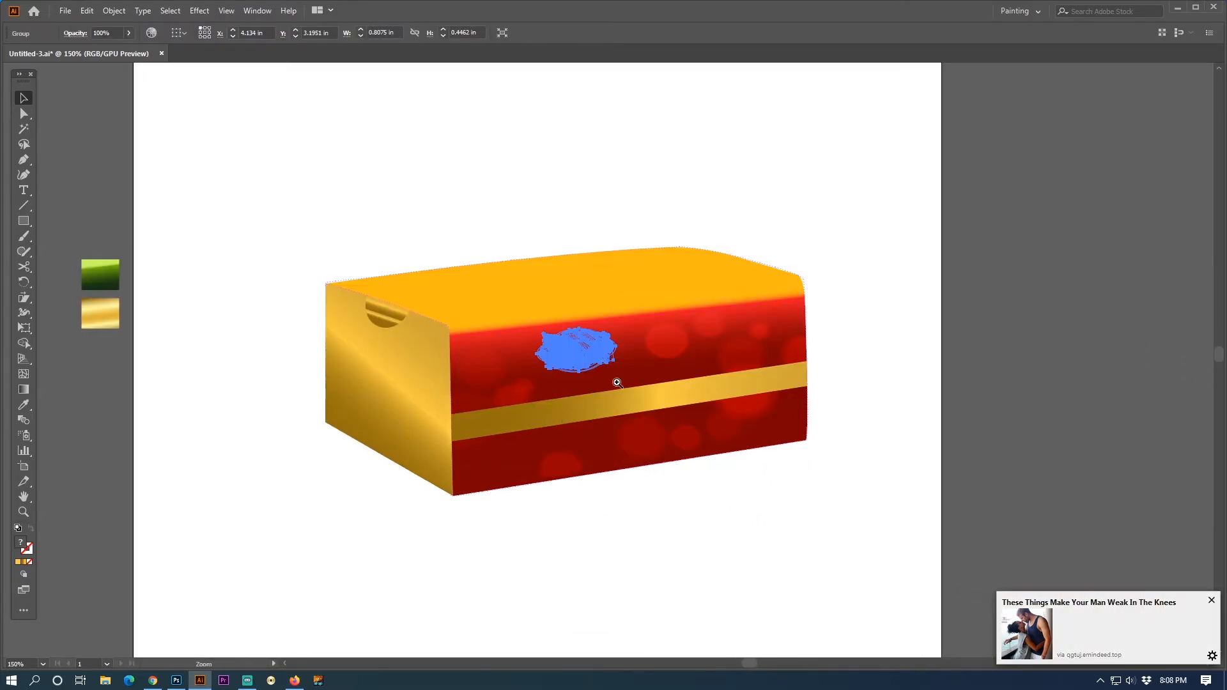
click(616, 380)
drag(614, 318, 739, 381)
- Bring the gold band in front of the teacup badge and nudge it slightly lower on the front face
click(820, 348)
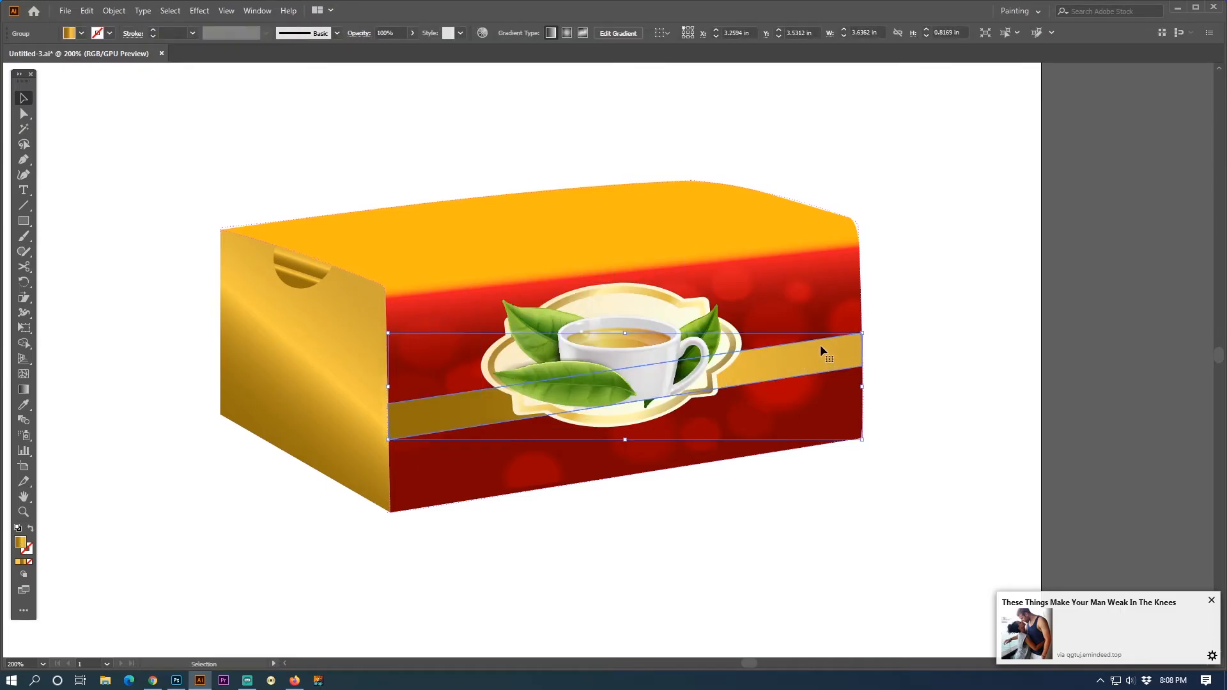
key(Down)
key(Down)
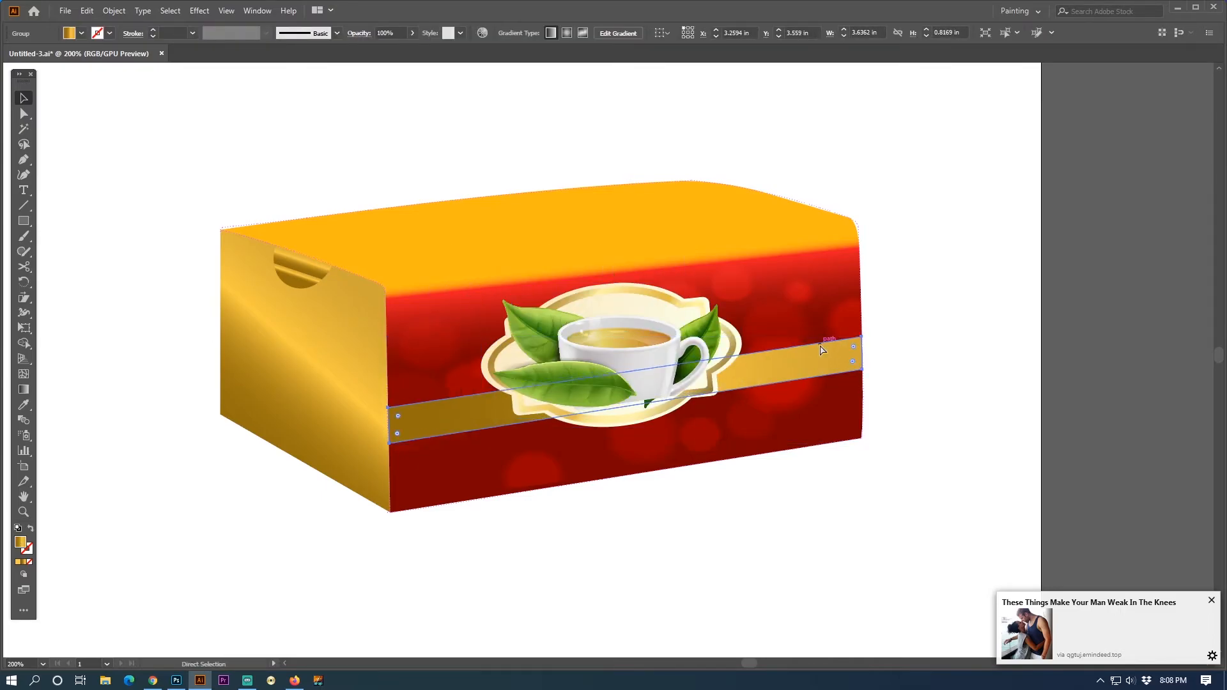
key(ctrl+shift+bracketright)
key(Tab)
key(Tab)
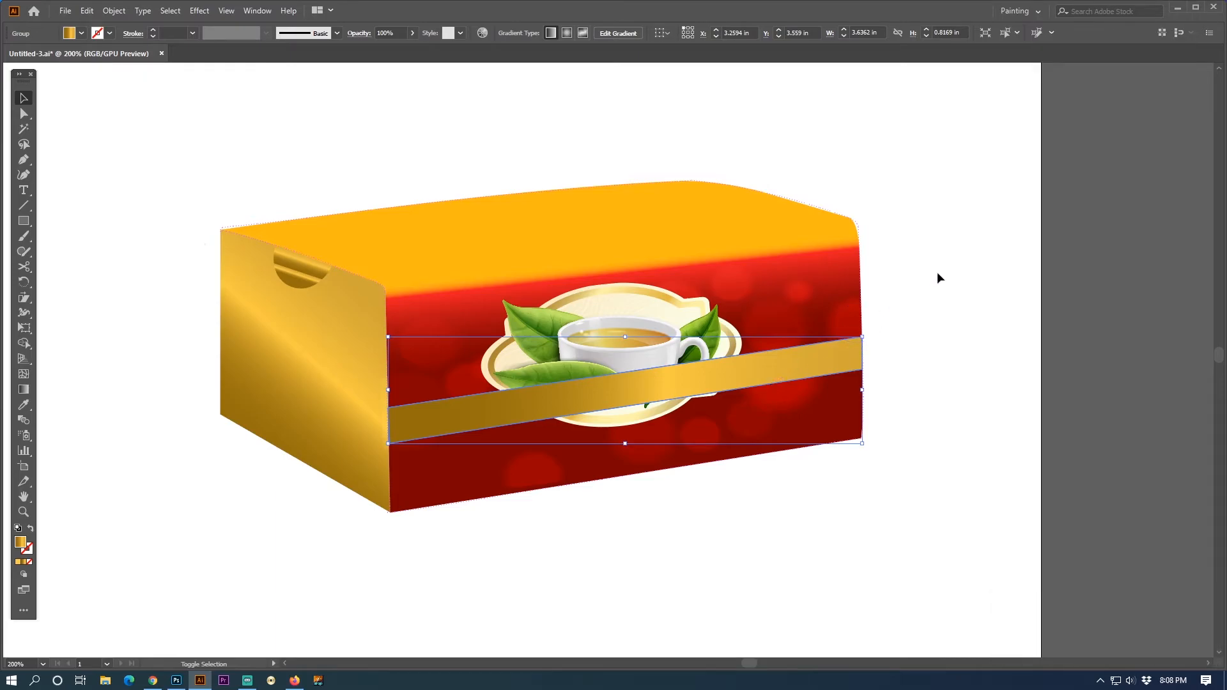
key(Down)
key(Down)
key(Down)
key(Down)
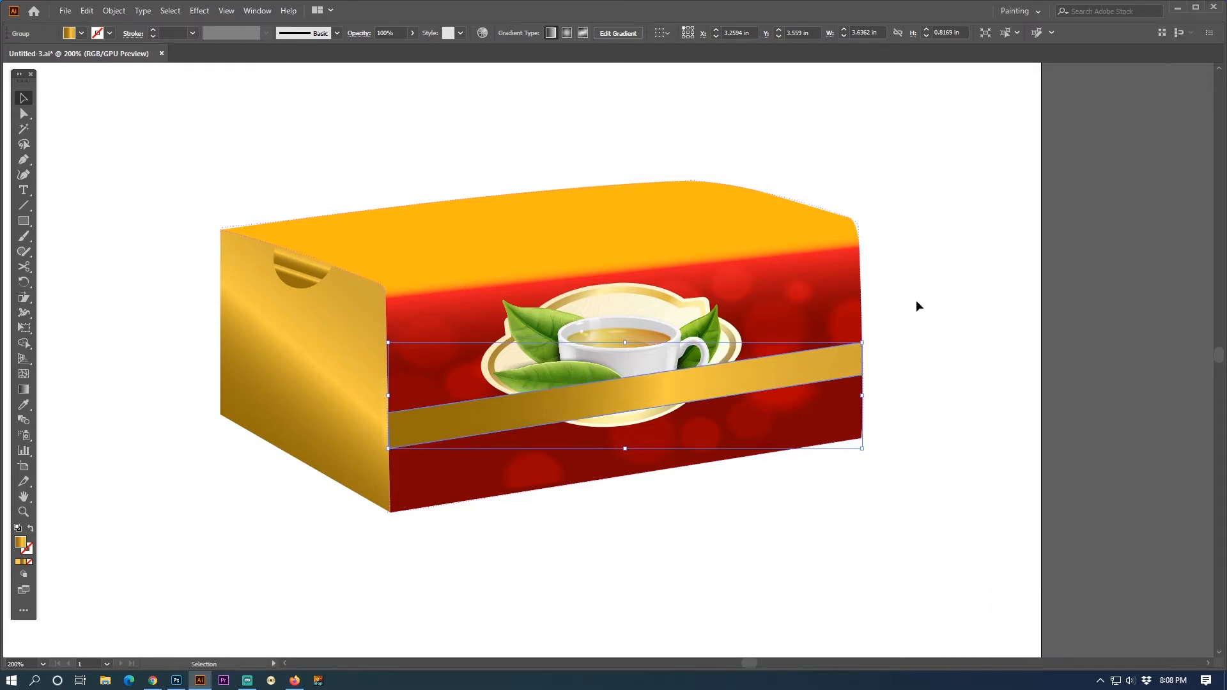
key(Up)
key(Up)
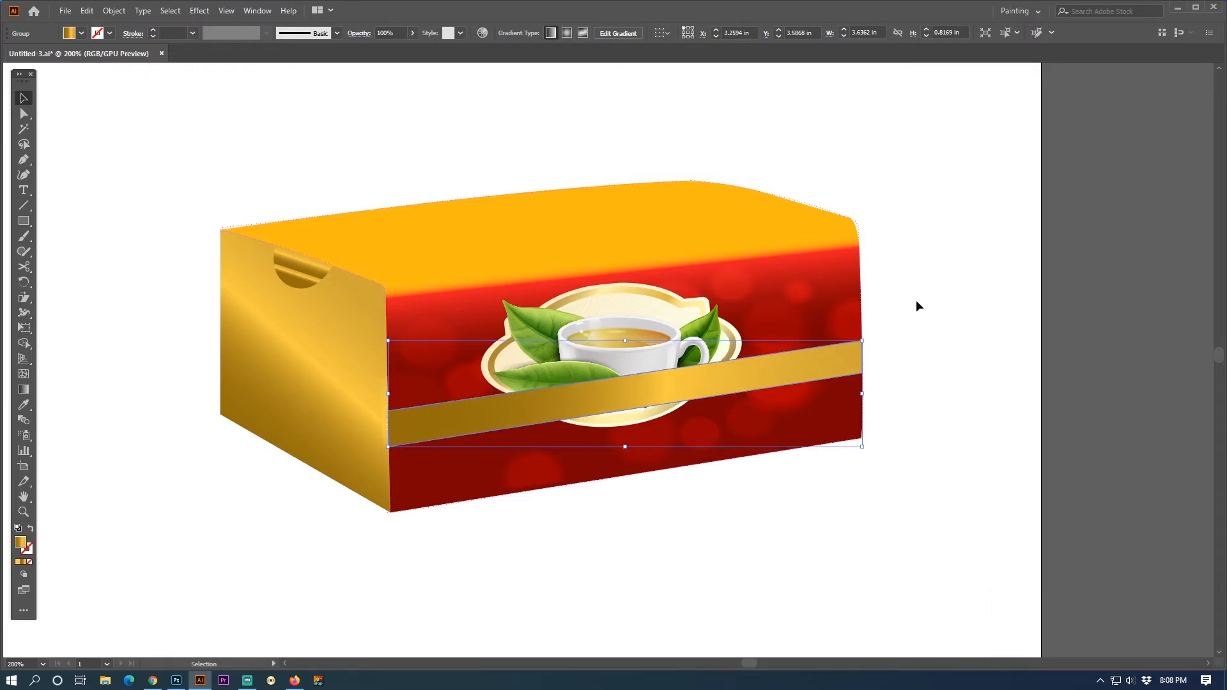
click(895, 302)
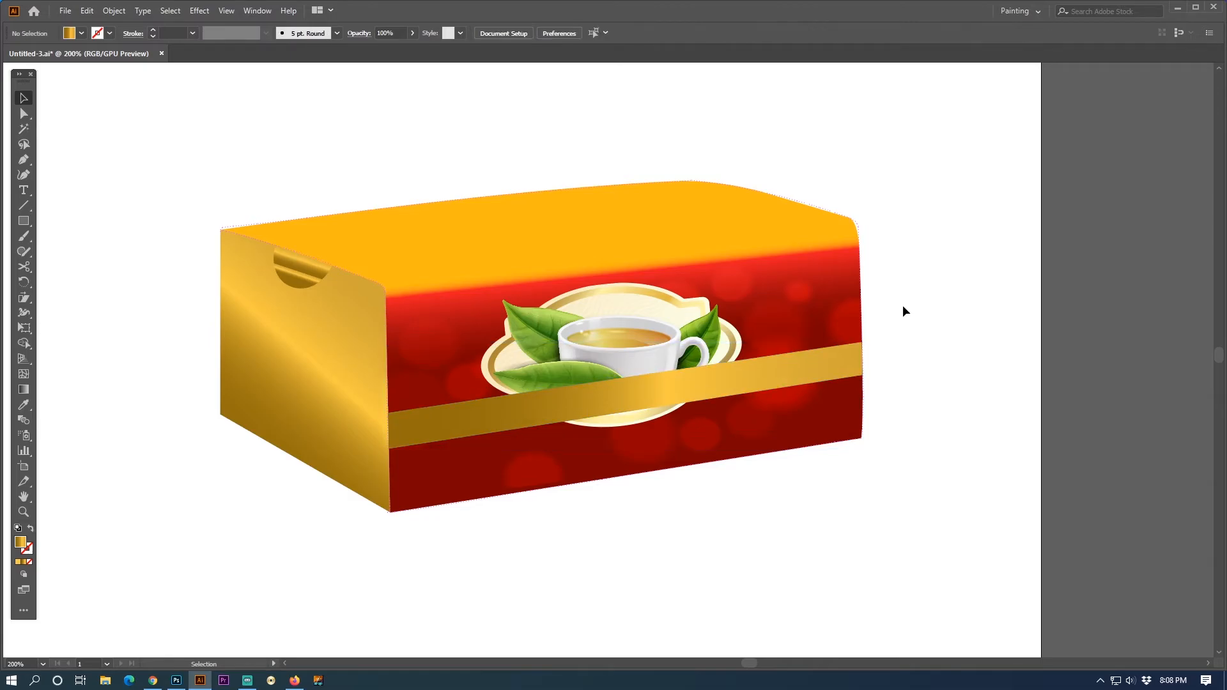
- Place a copy of the small tea bag just below the box's front edge, enlarged to about 1.21 × 0.95 in
click(636, 333)
click(980, 283)
ctrl+alt+click(545, 338)
ctrl+alt+click(545, 338)
drag(512, 290, 483, 365)
click(829, 243)
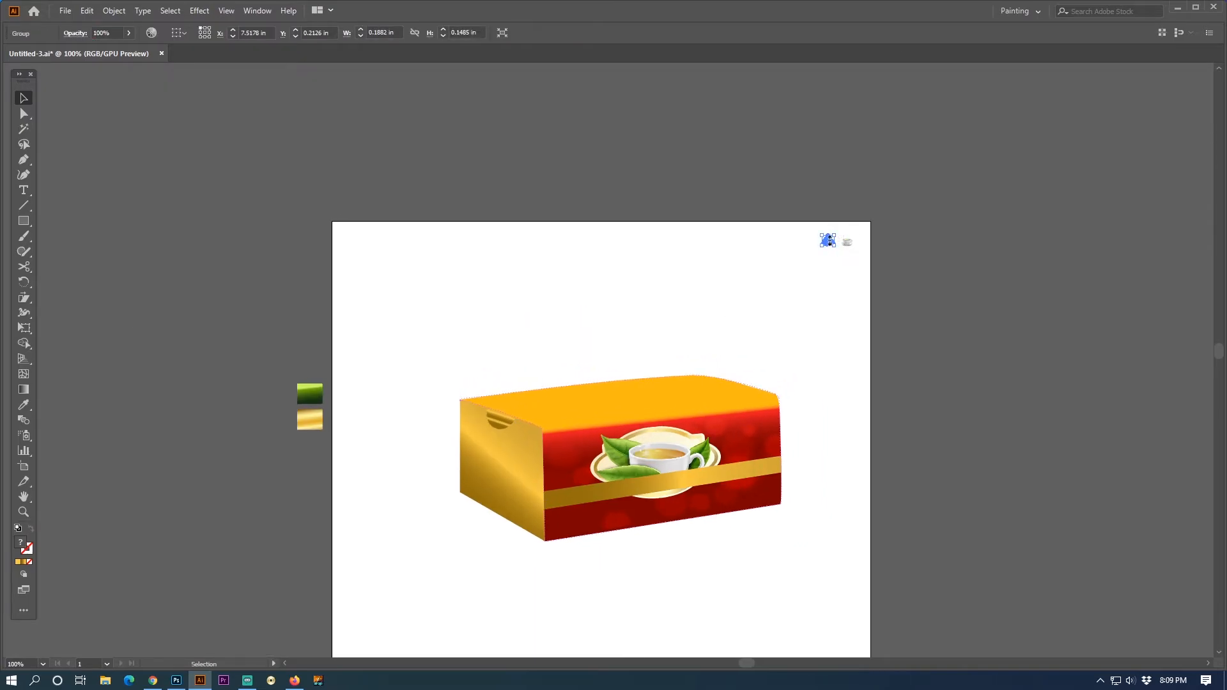
drag(827, 242, 600, 580)
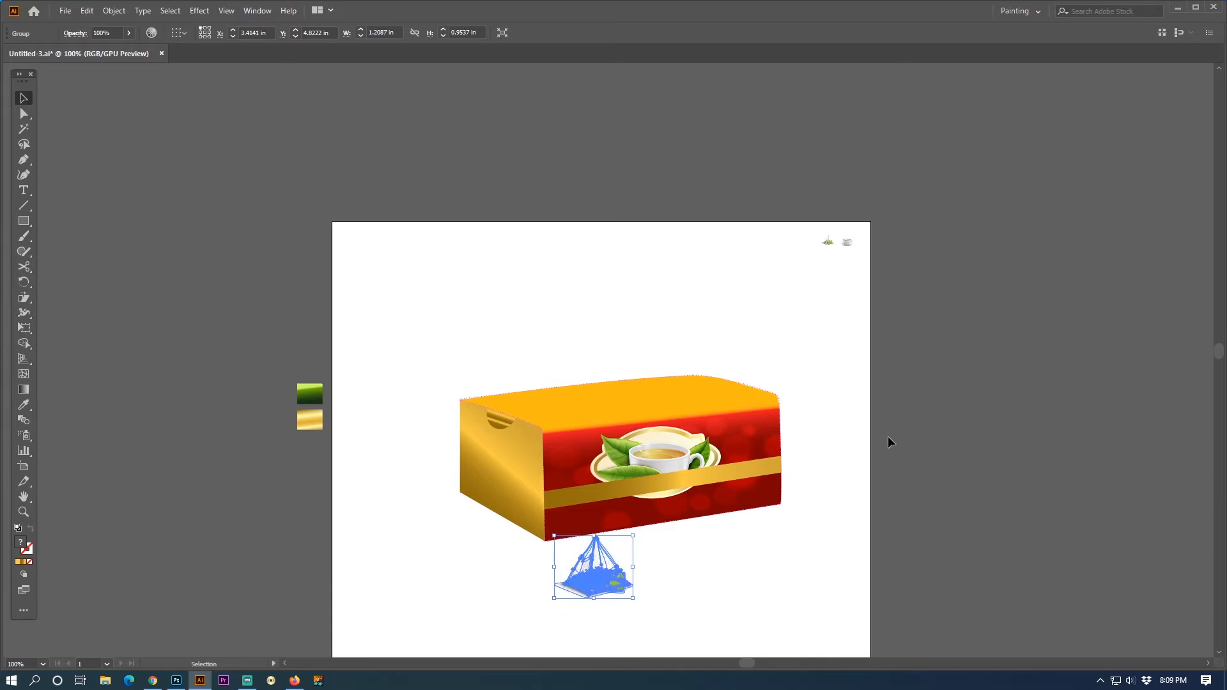
click(888, 436)
- Place a copy of the small steaming cup by the box's far front corner at about 1.59 × 1.87 in, and dismiss two pop-up notifications
click(840, 241)
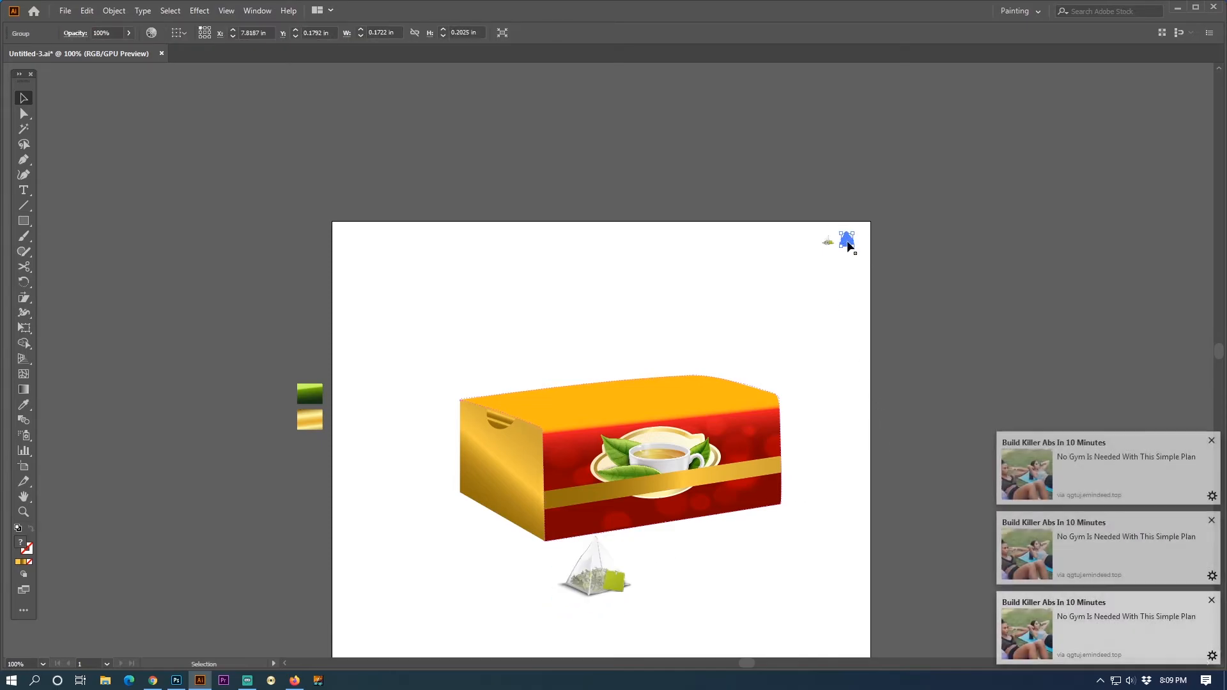
click(884, 255)
drag(848, 243, 770, 560)
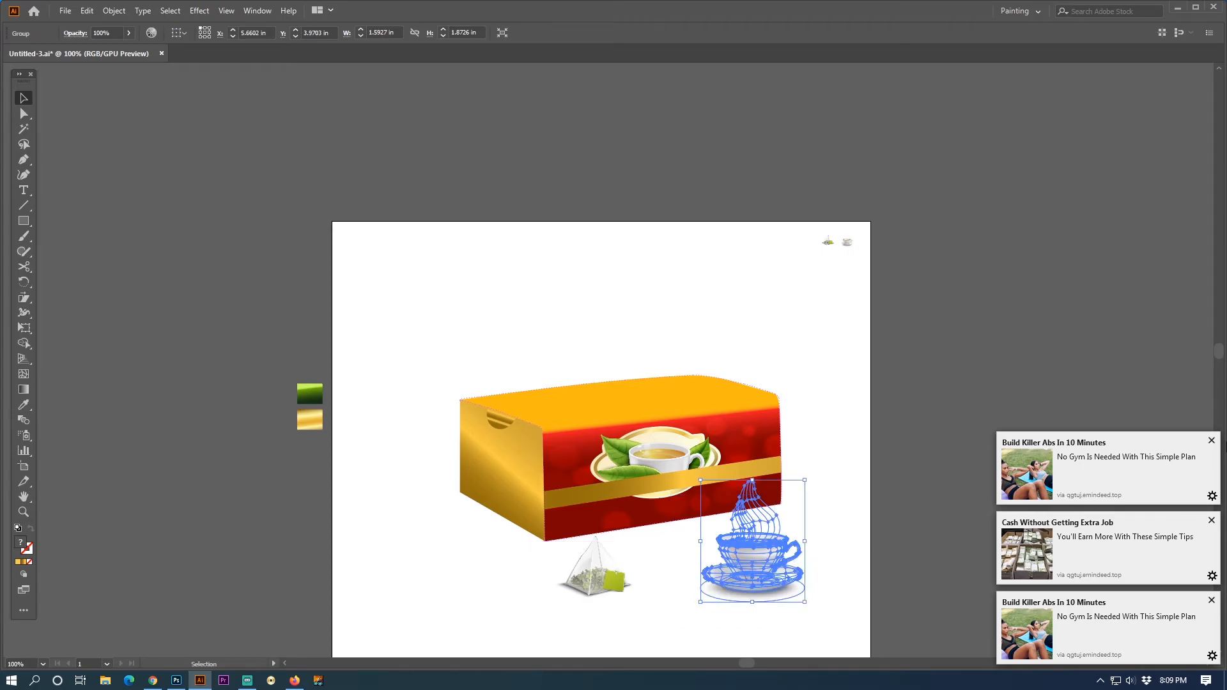
click(1211, 442)
click(1212, 520)
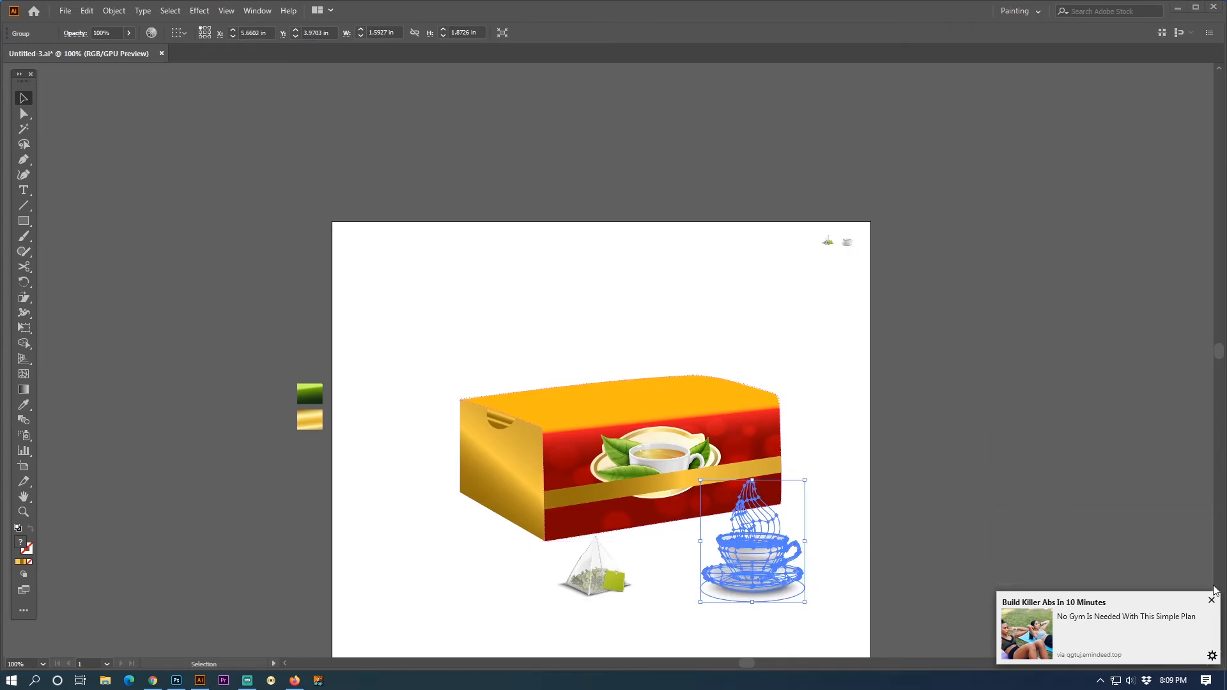
- Dismiss the pop-up notification and enlarge the steaming cup by the box's far front corner to about 2.21 × 2.60 in
click(1212, 601)
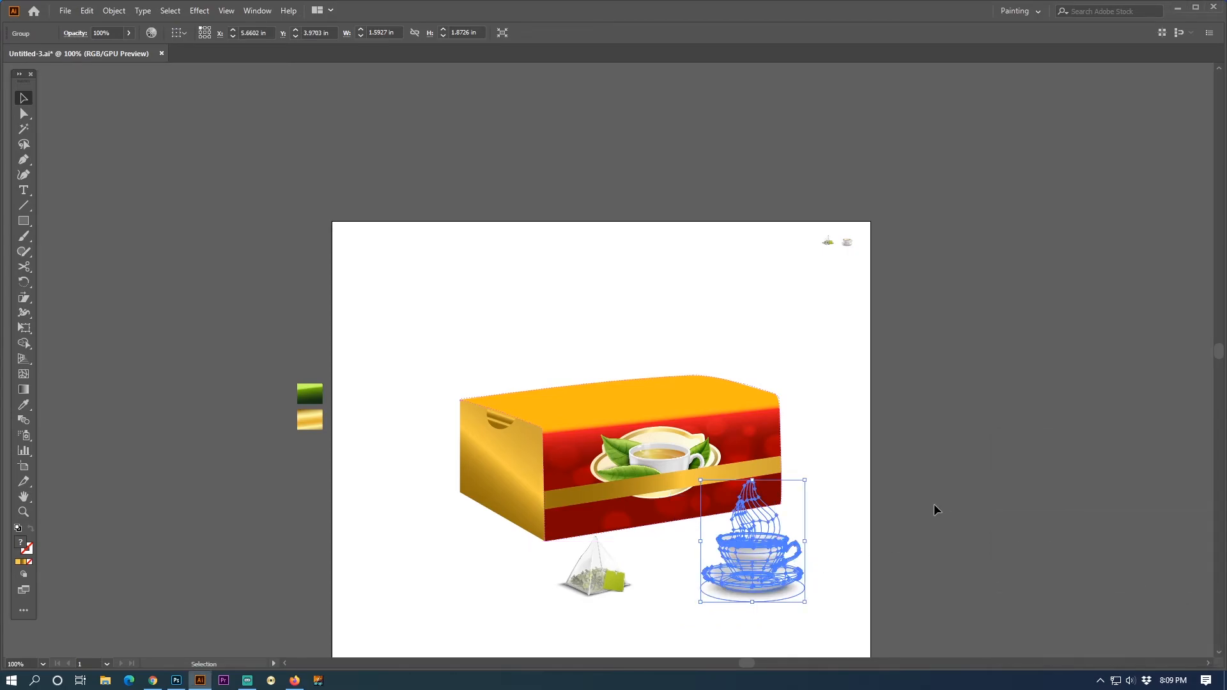
drag(805, 510, 821, 412)
mouse_move(791, 446)
mouse_down()
mouse_move(774, 457)
mouse_move(819, 450)
mouse_move(773, 451)
mouse_up()
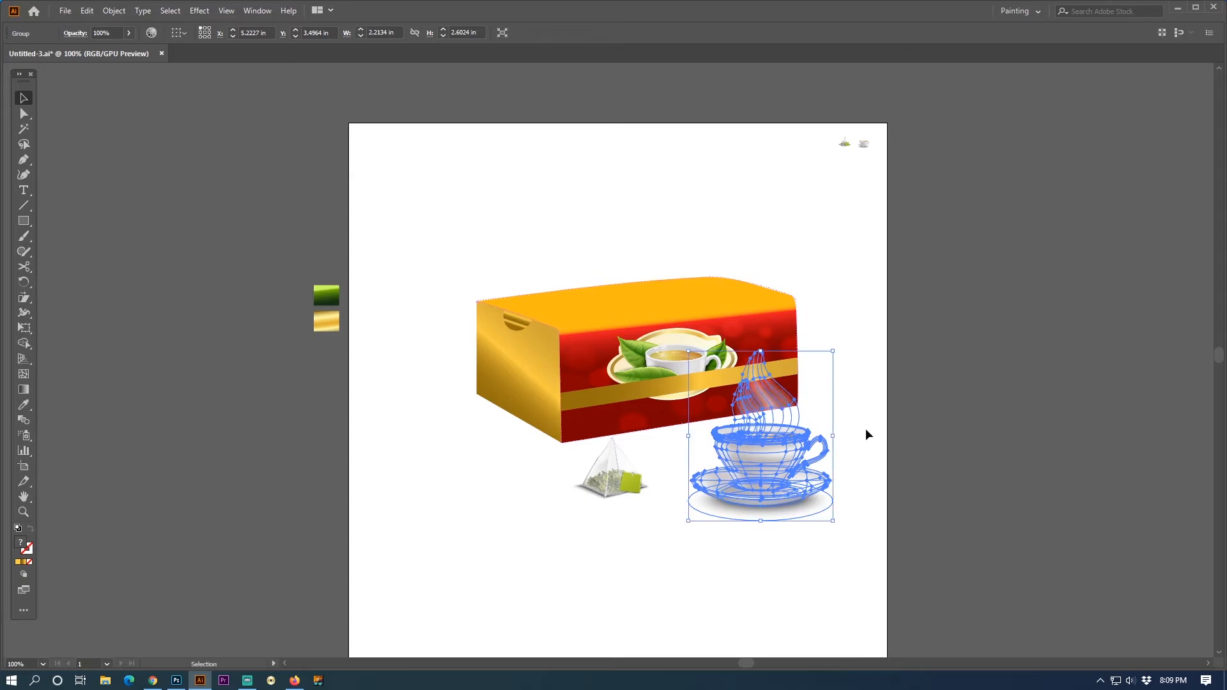
click(874, 415)
- Draw a background rectangle about 8.17 × 5.52 in, send it behind everything, and fill it with the green gradient sampled from the pasteboard
key(ctrl+space)
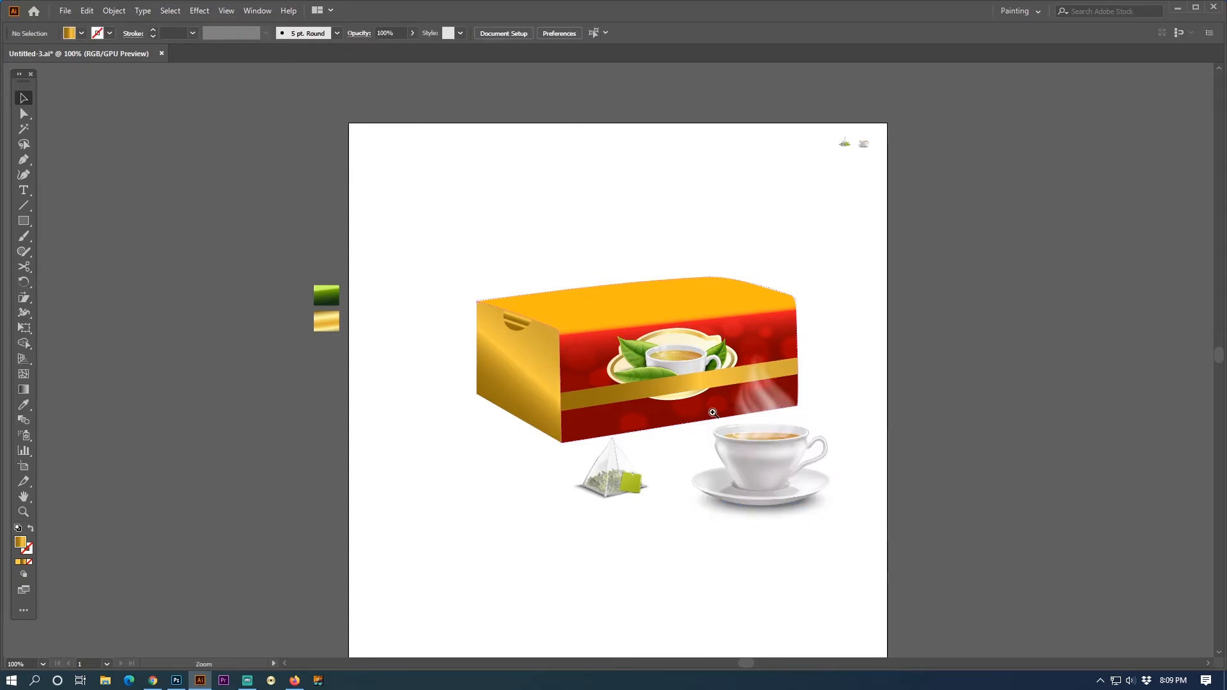
click(671, 398)
drag(674, 425, 756, 444)
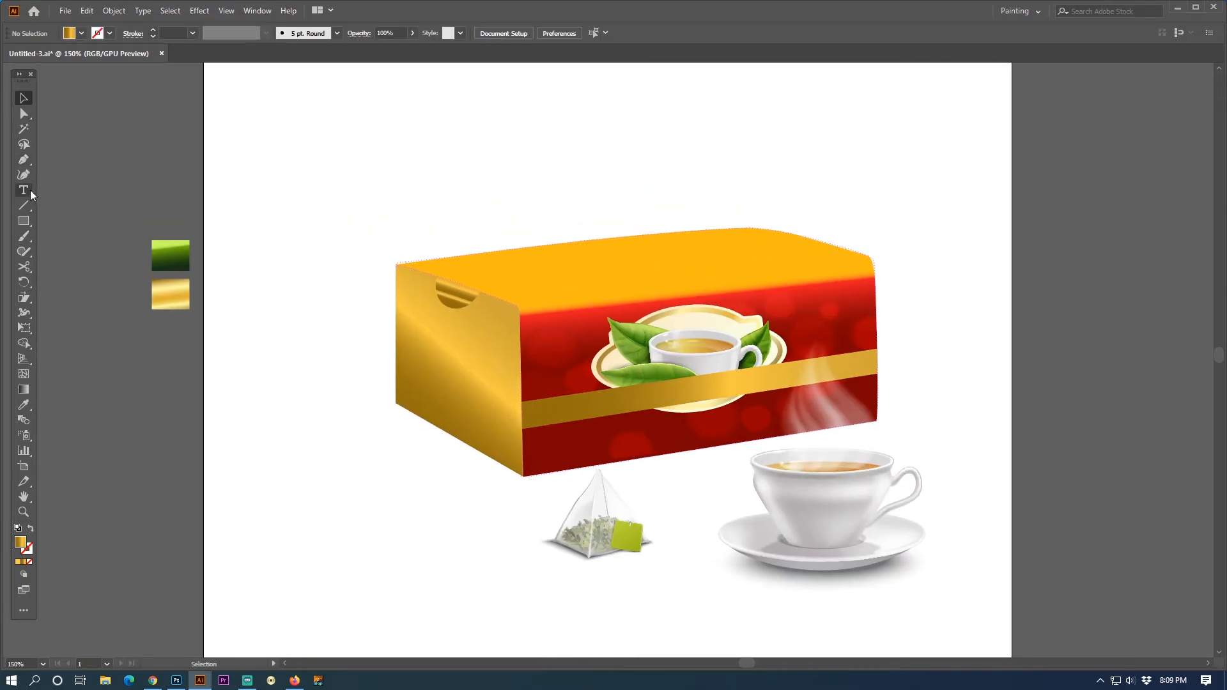
drag(213, 103, 1011, 641)
click(25, 98)
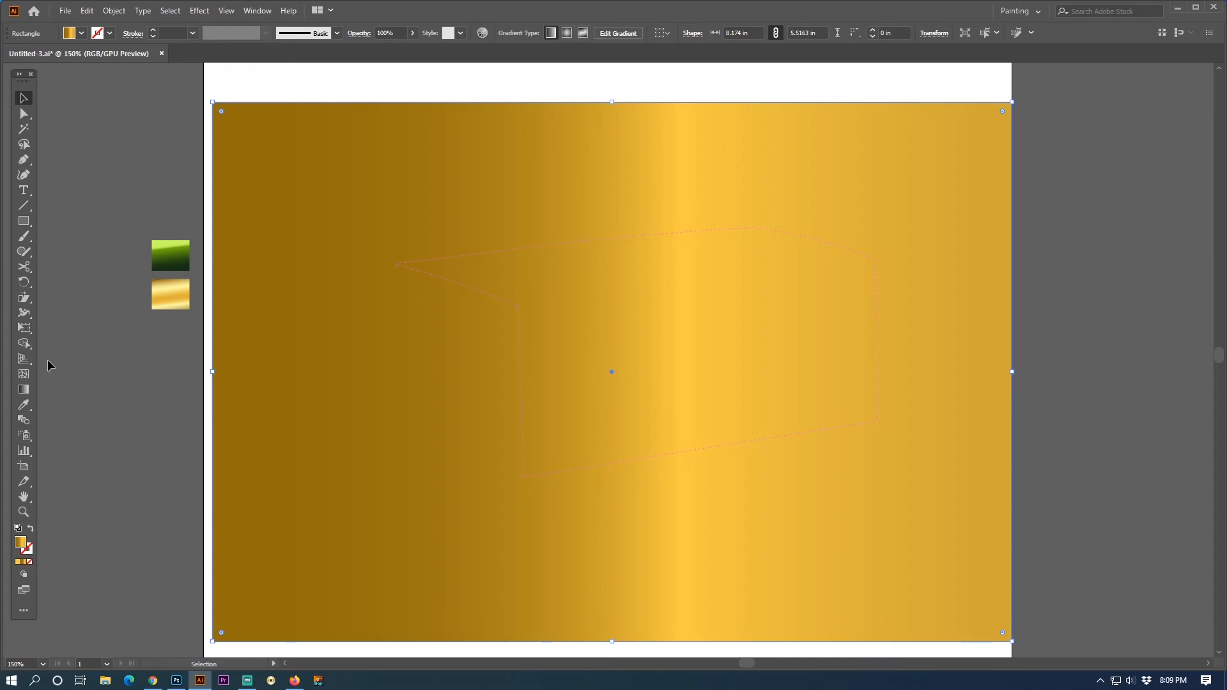
key(ctrl+shift+bracketleft)
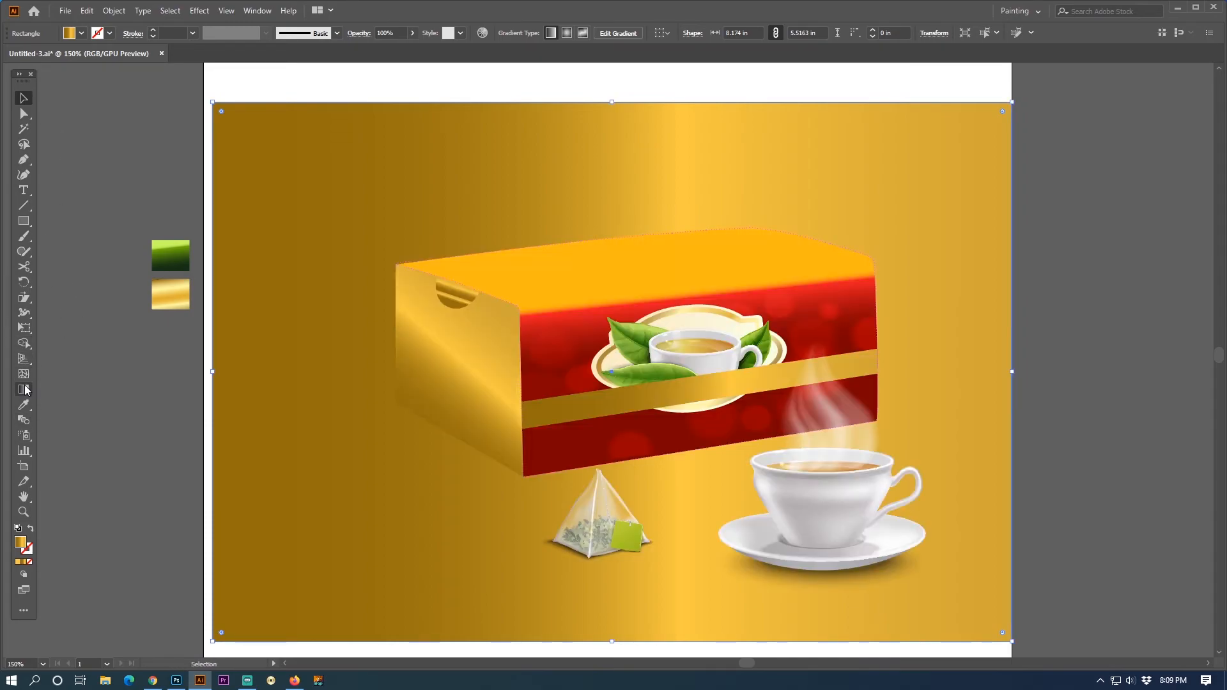
click(24, 405)
click(174, 255)
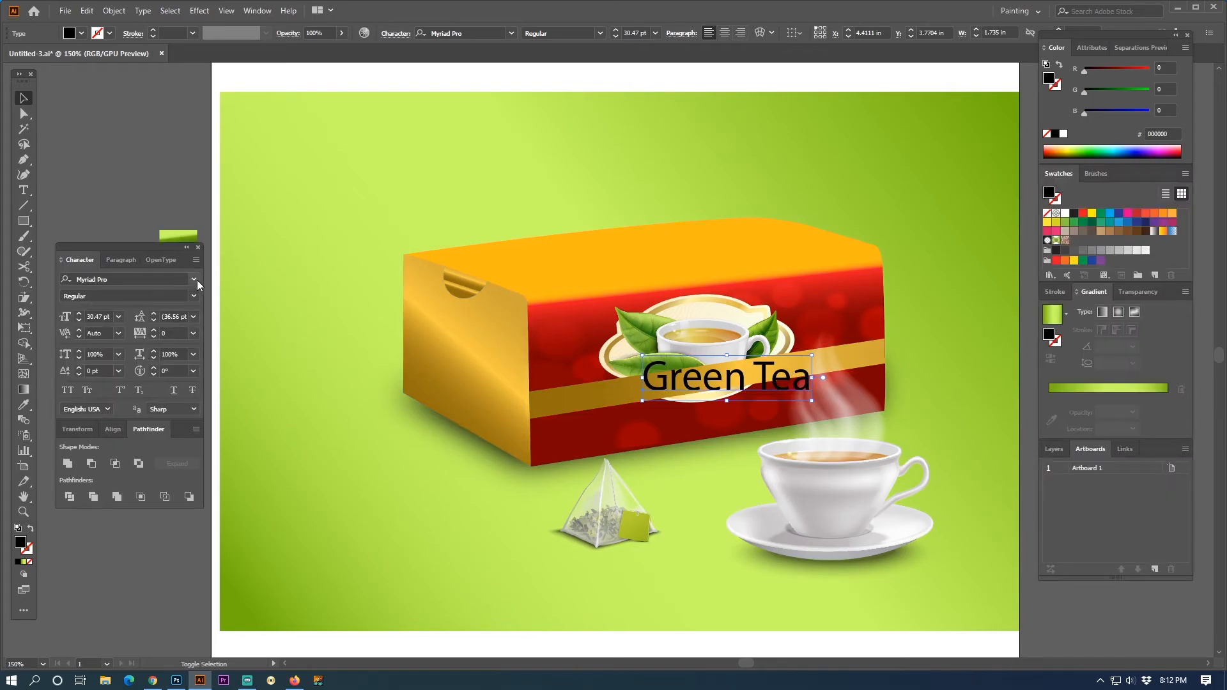
- Set the "Green Tea" text in Back to Black Demo and shrink it to about 1.37 in wide
click(194, 279)
click(259, 340)
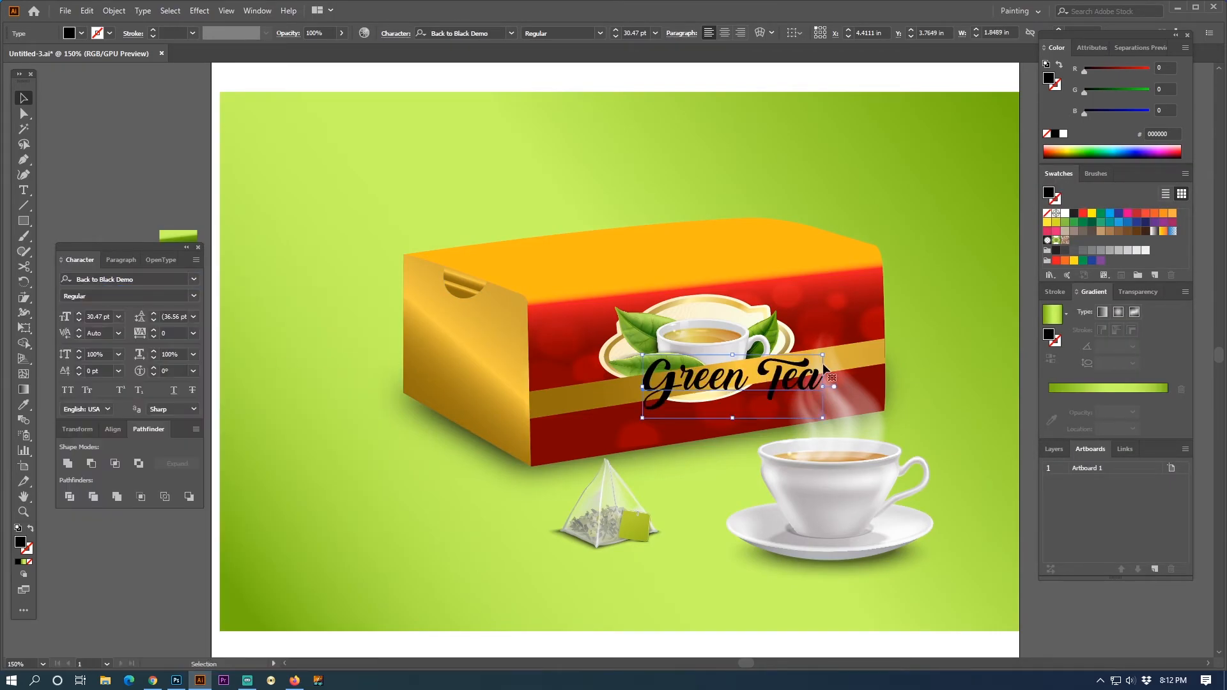
drag(825, 387, 775, 385)
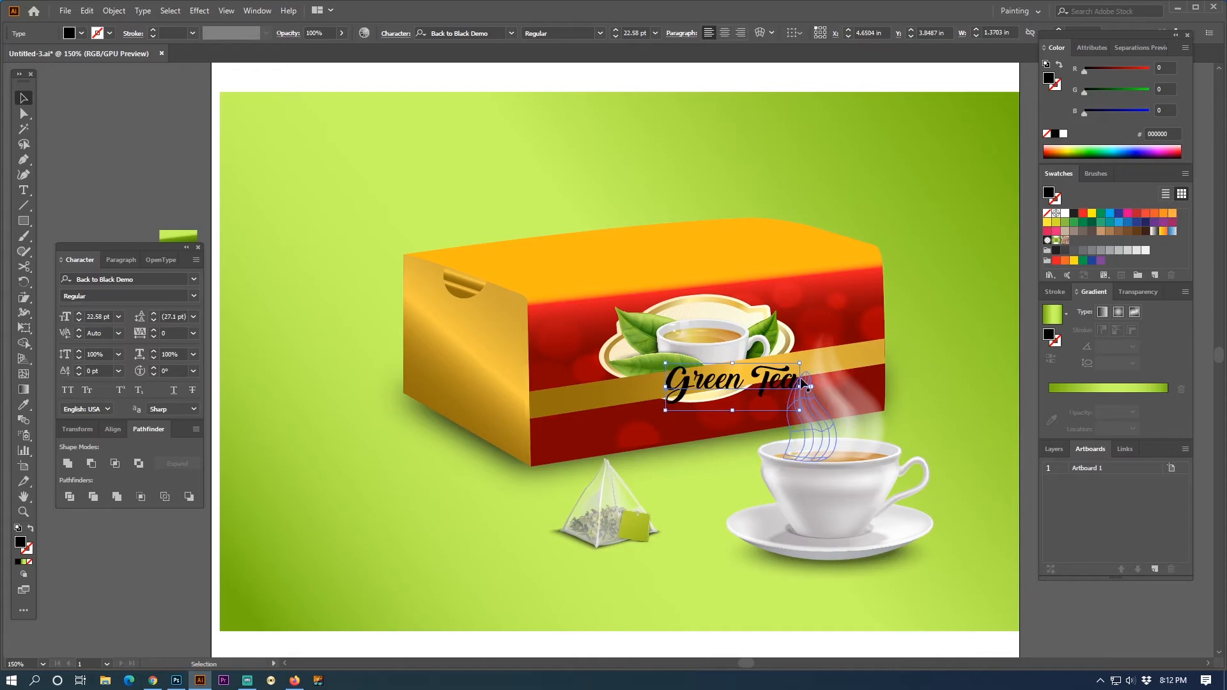
- Rotate the "Green Tea" text slightly counterclockwise to follow the slope of the gold band
key(ctrl+=)
key(r)
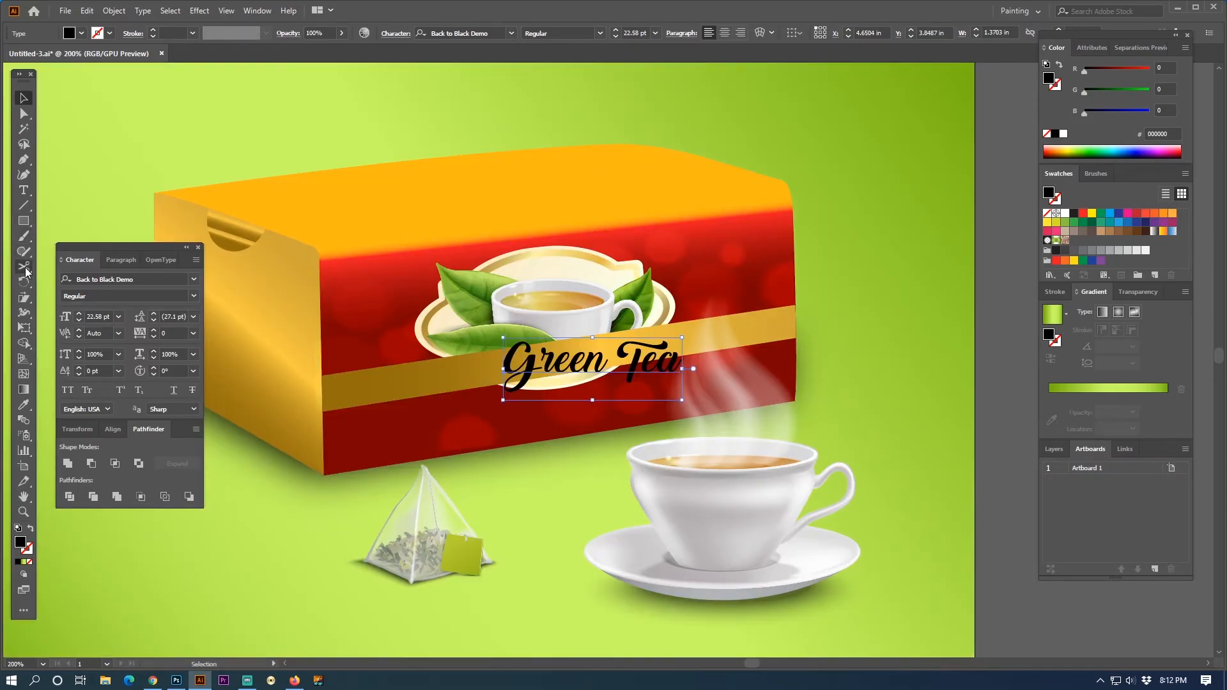
drag(757, 349, 767, 325)
click(24, 97)
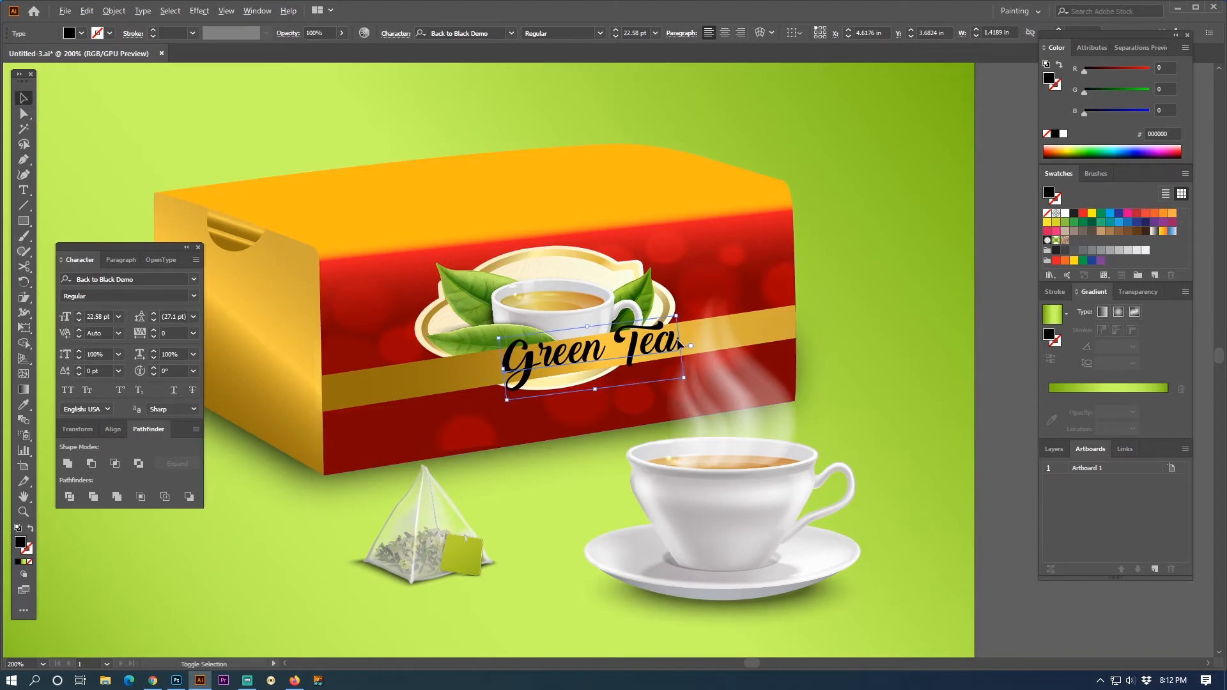
- Place a copy of "Green Tea" below the band at the front face's near edge and replace its text with "500" over "Gsm"
drag(679, 344, 439, 420)
double_click(438, 419)
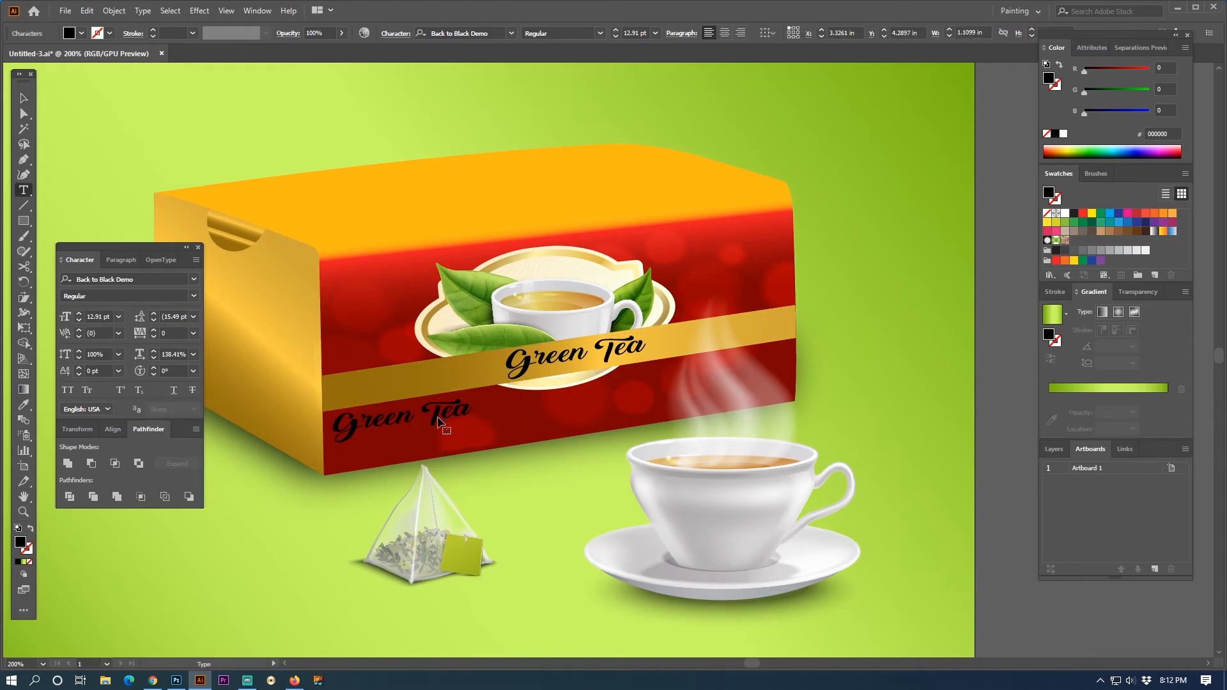
key(ctrl+a)
text(50)
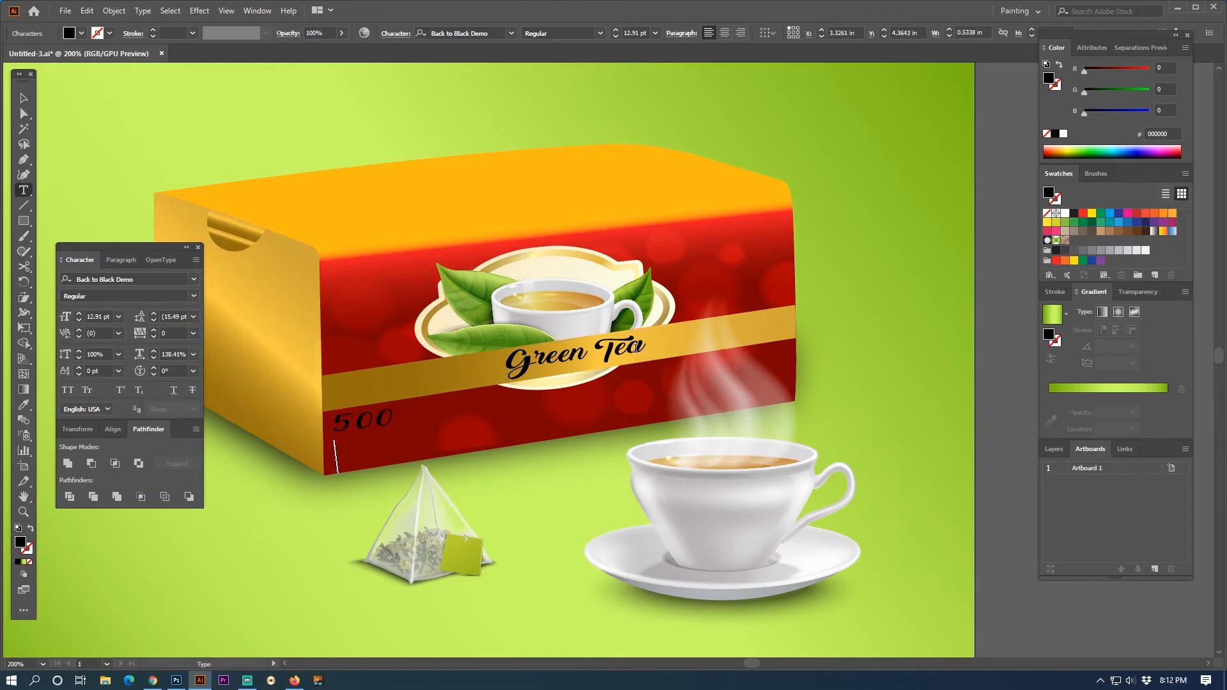
text(0)
key(Return)
text(g)
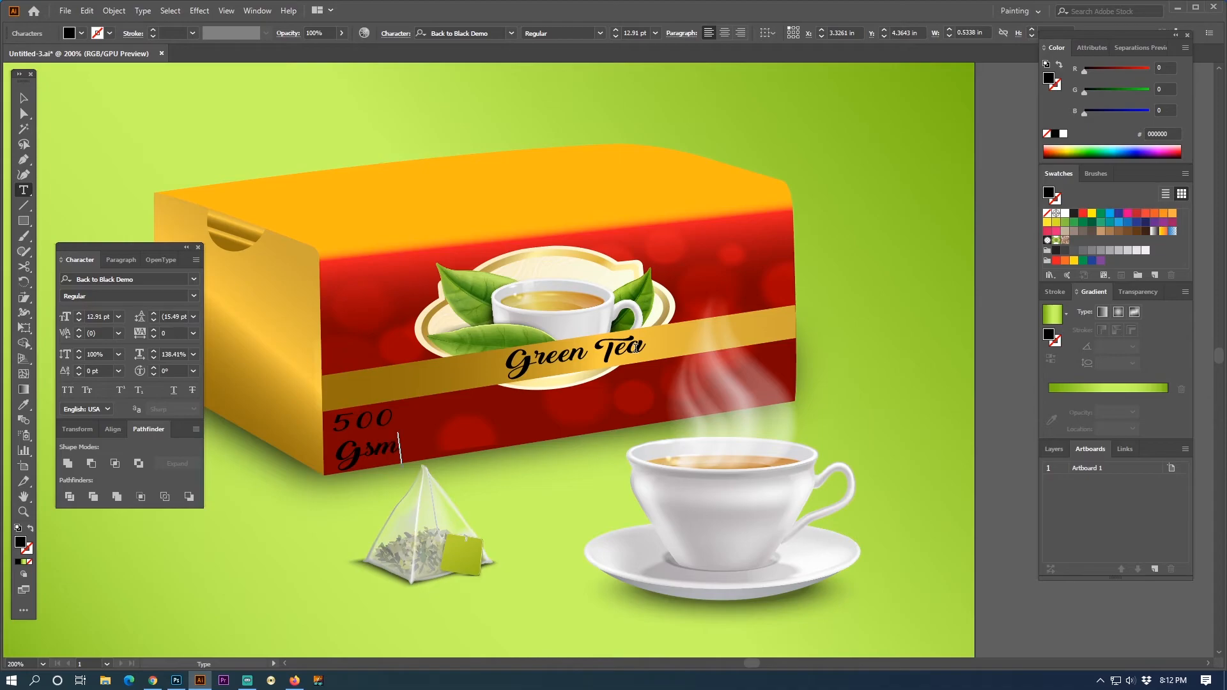
click(23, 98)
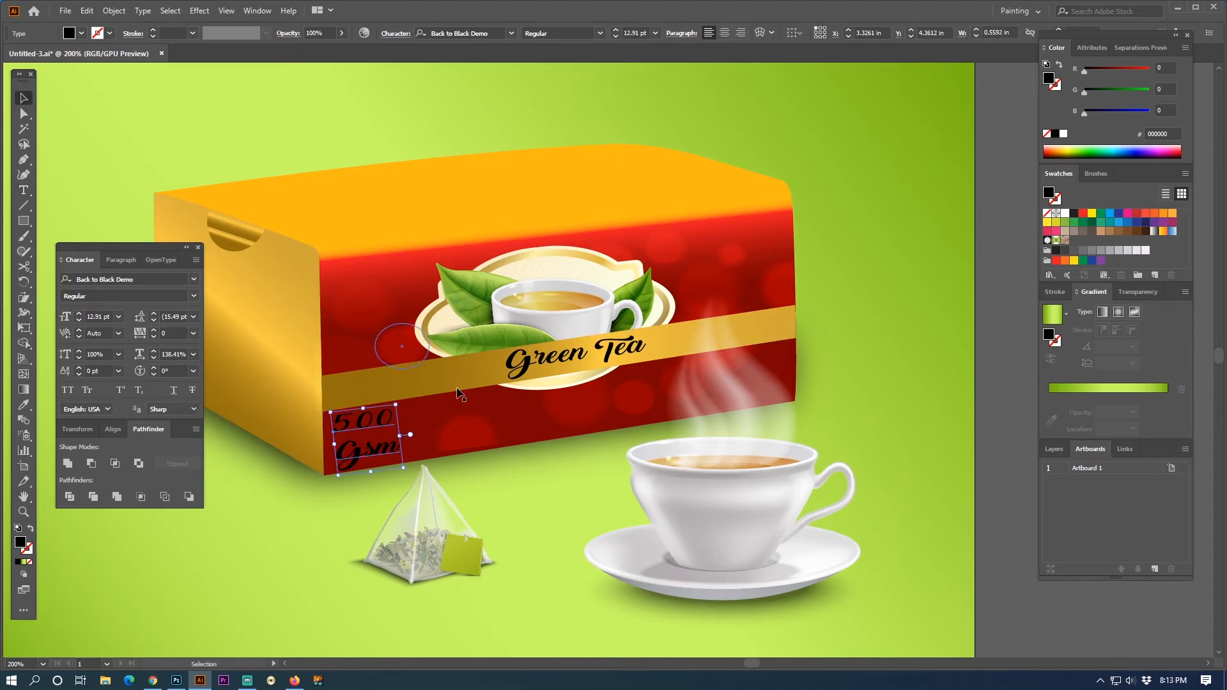
- Format "500 Gsm" in Source Sans Variable with 11.49 pt leading and centered lines, keeping it inside the front face's near edge
key(alt+Up)
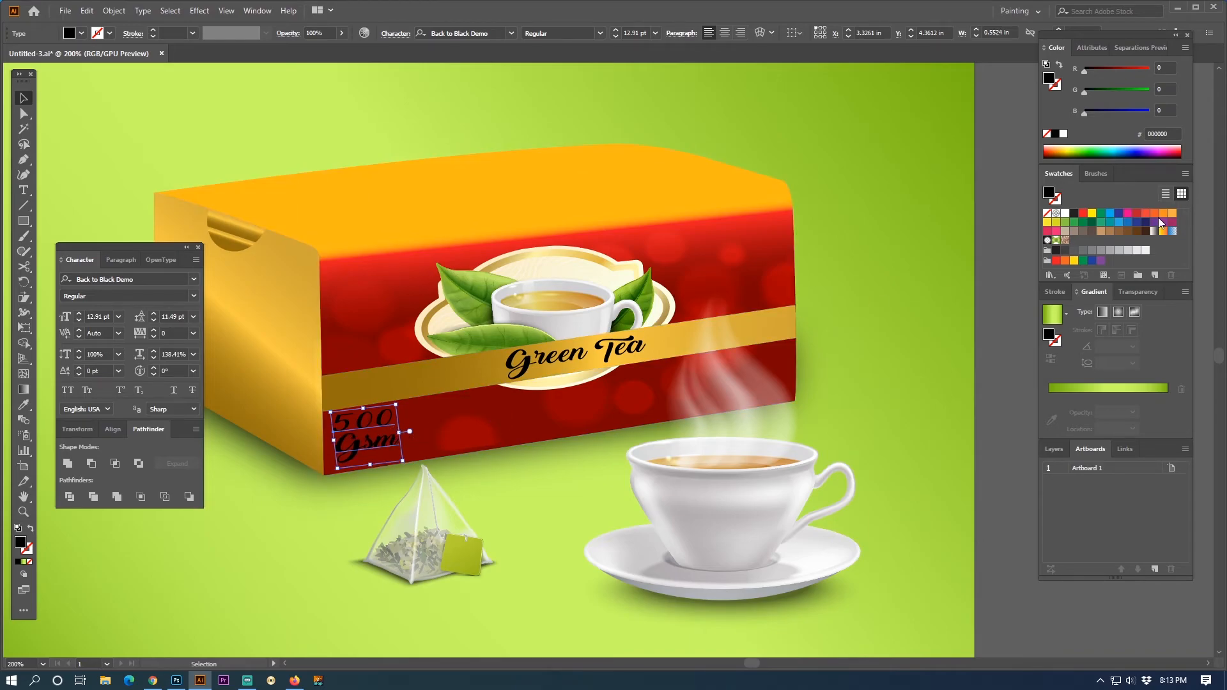
click(194, 278)
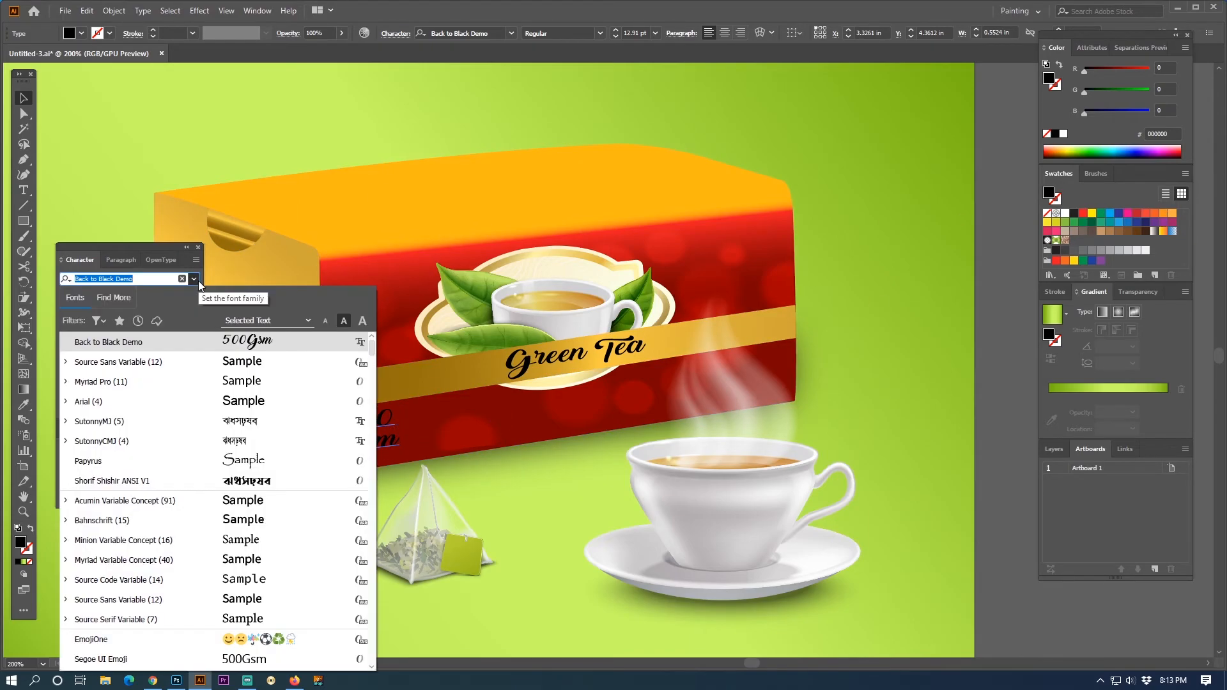
click(265, 372)
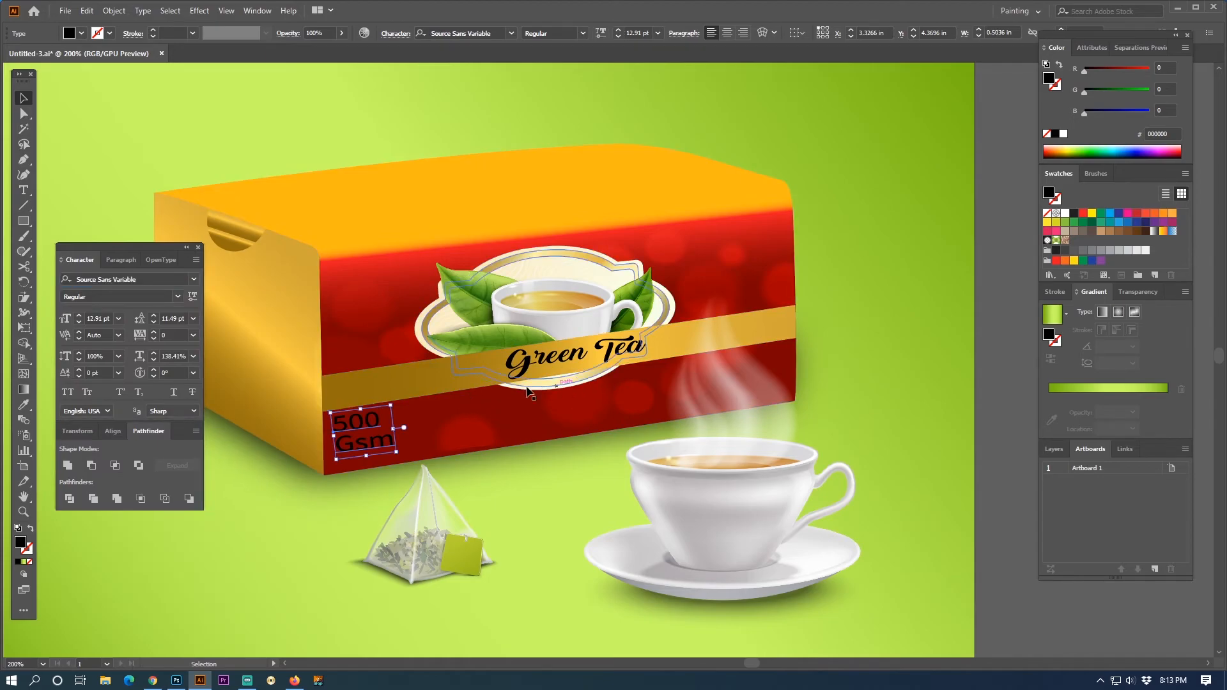
key(ctrl+shift+c)
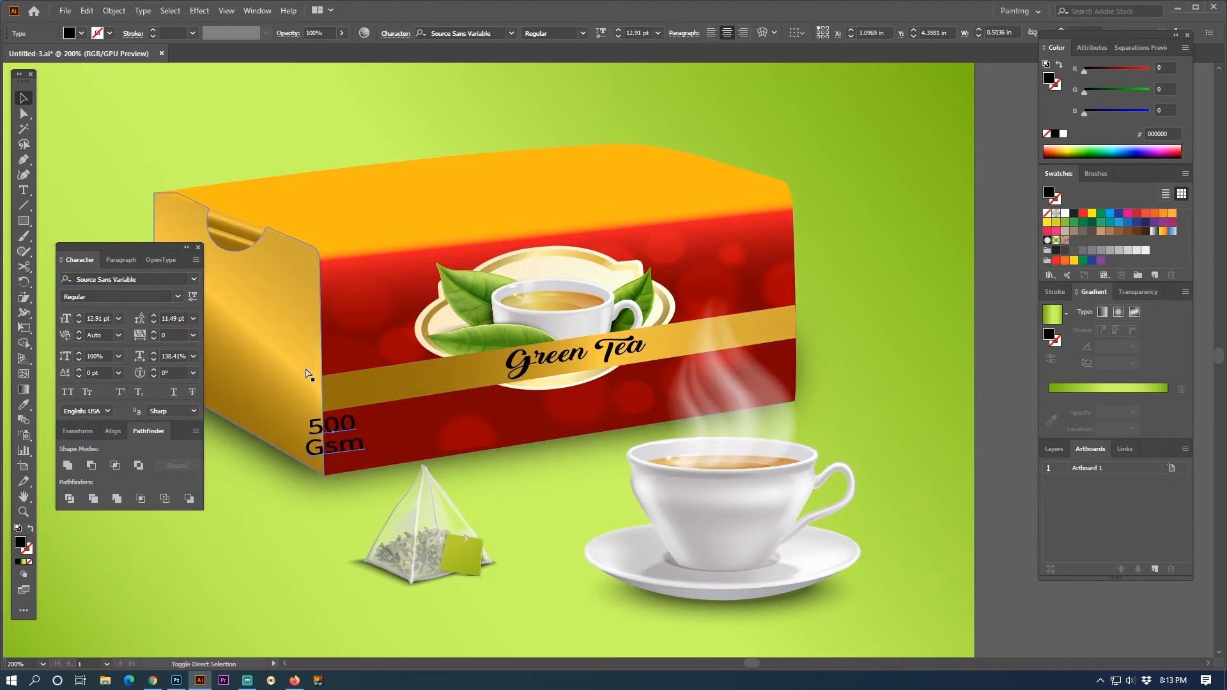
drag(339, 426, 364, 431)
- Fill the "500 Gsm" text with yellow FFFF00 and nudge it slightly right and up
click(1148, 69)
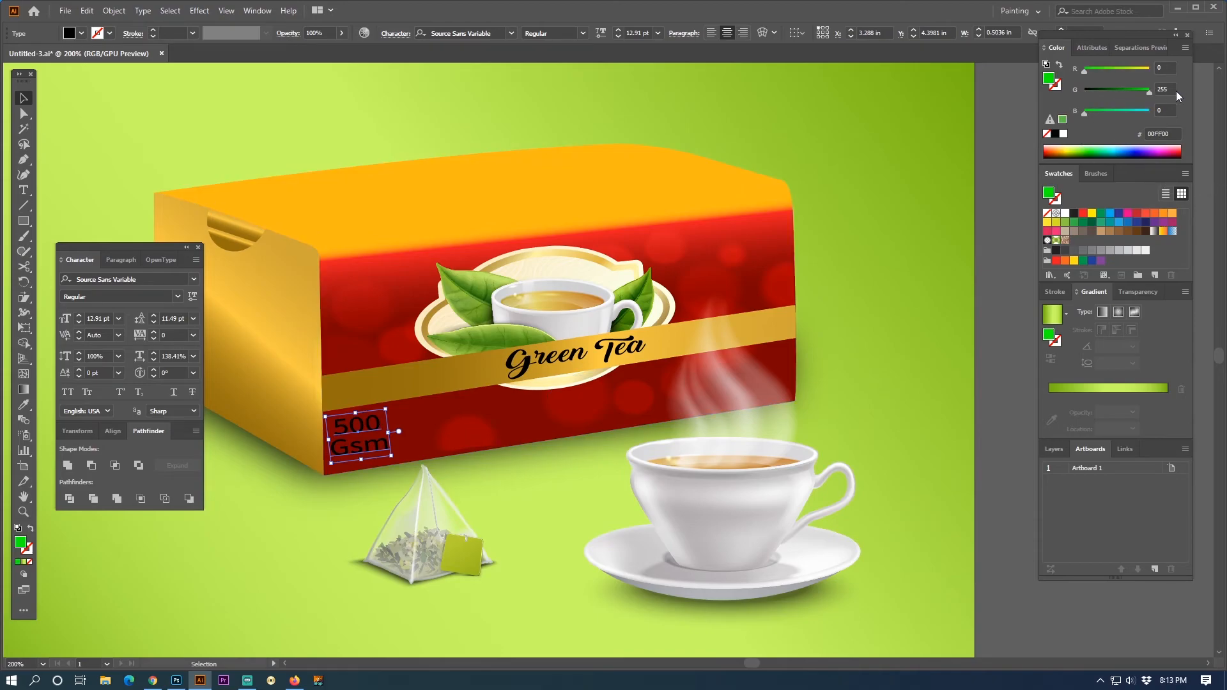
click(1149, 90)
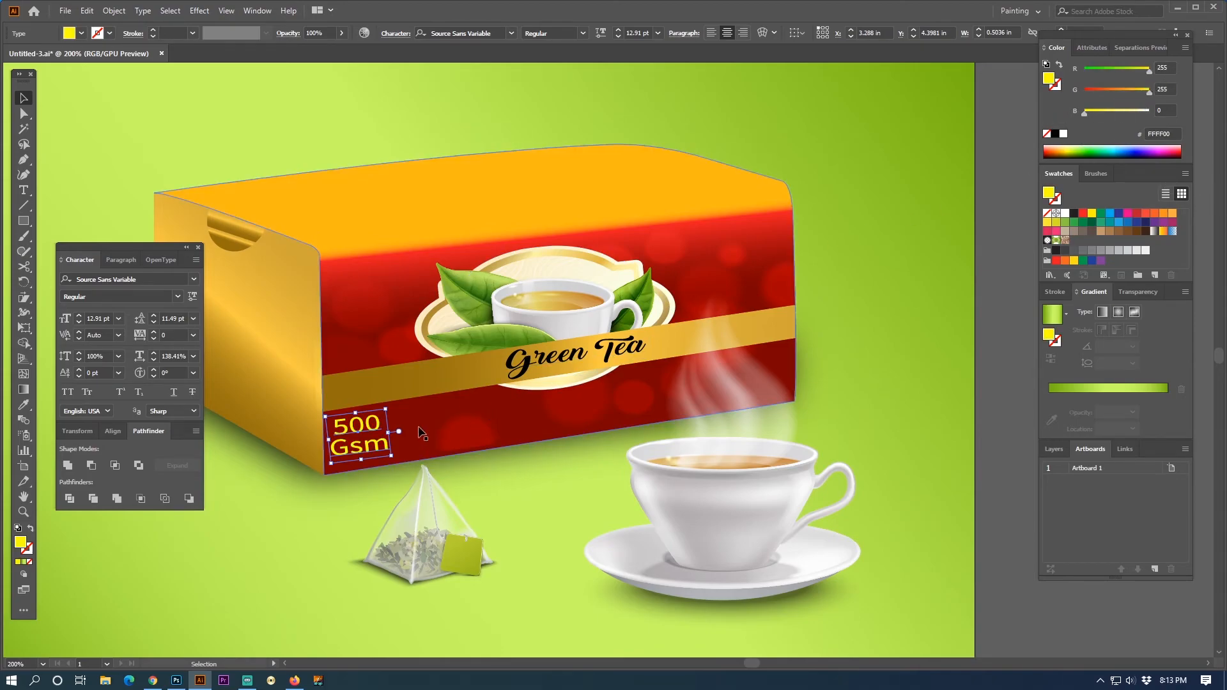
key(Right)
key(Right)
key(Up)
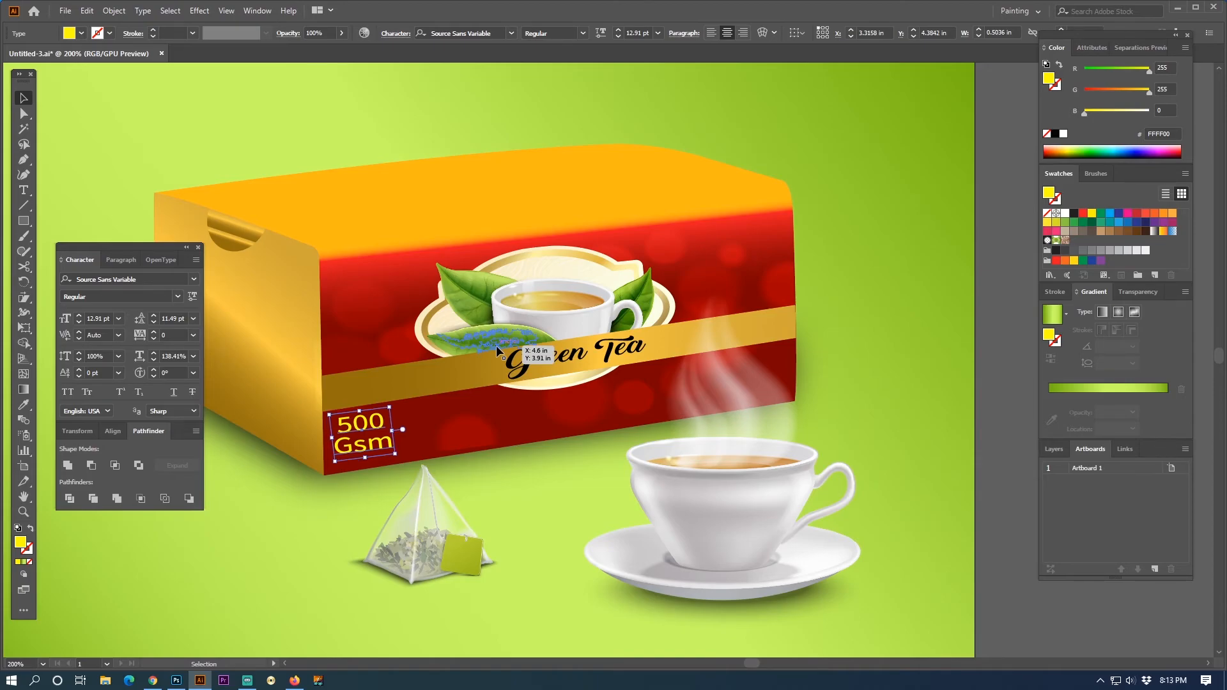
click(1010, 306)
- Change the capital G of "Gsm" to lowercase and nudge the weight text slightly right
click(376, 441)
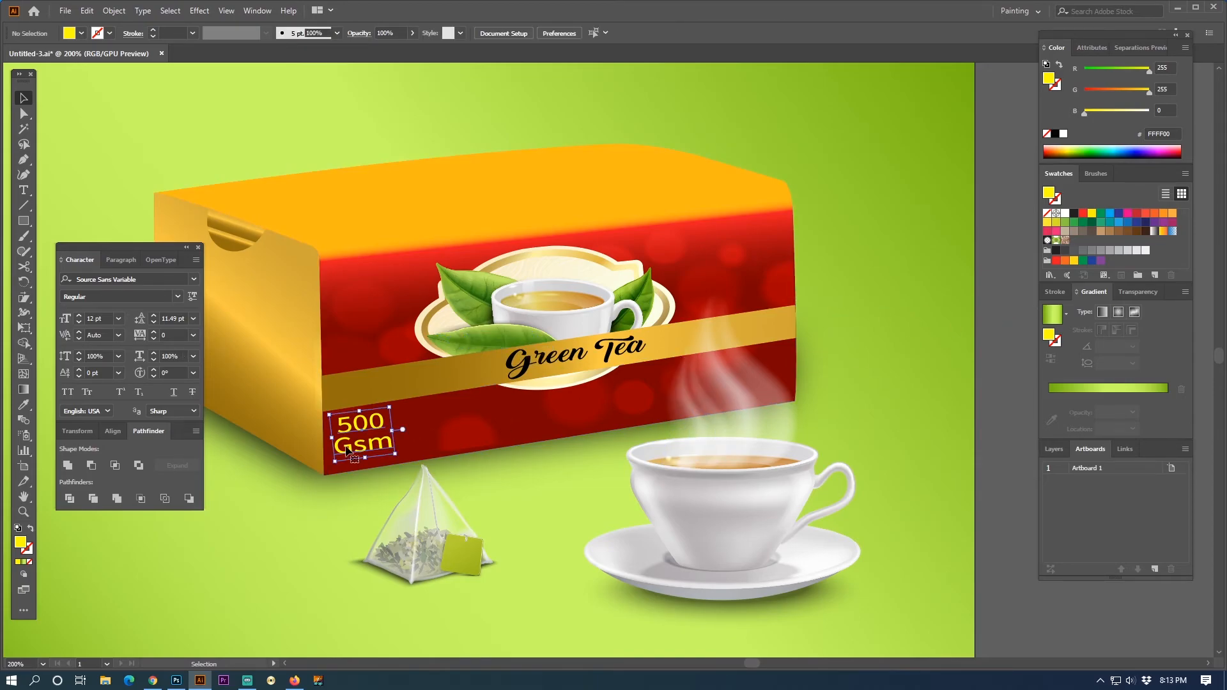
double_click(346, 450)
drag(334, 448, 355, 447)
text(g)
click(23, 98)
drag(377, 424, 379, 425)
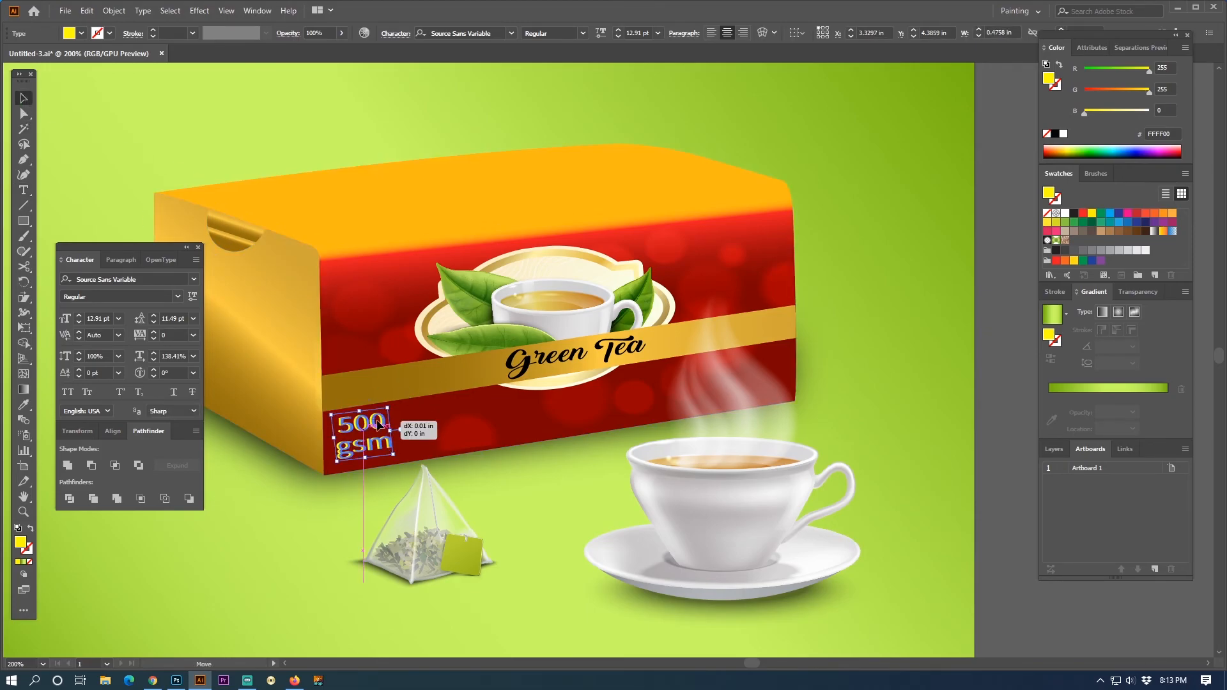
click(1001, 342)
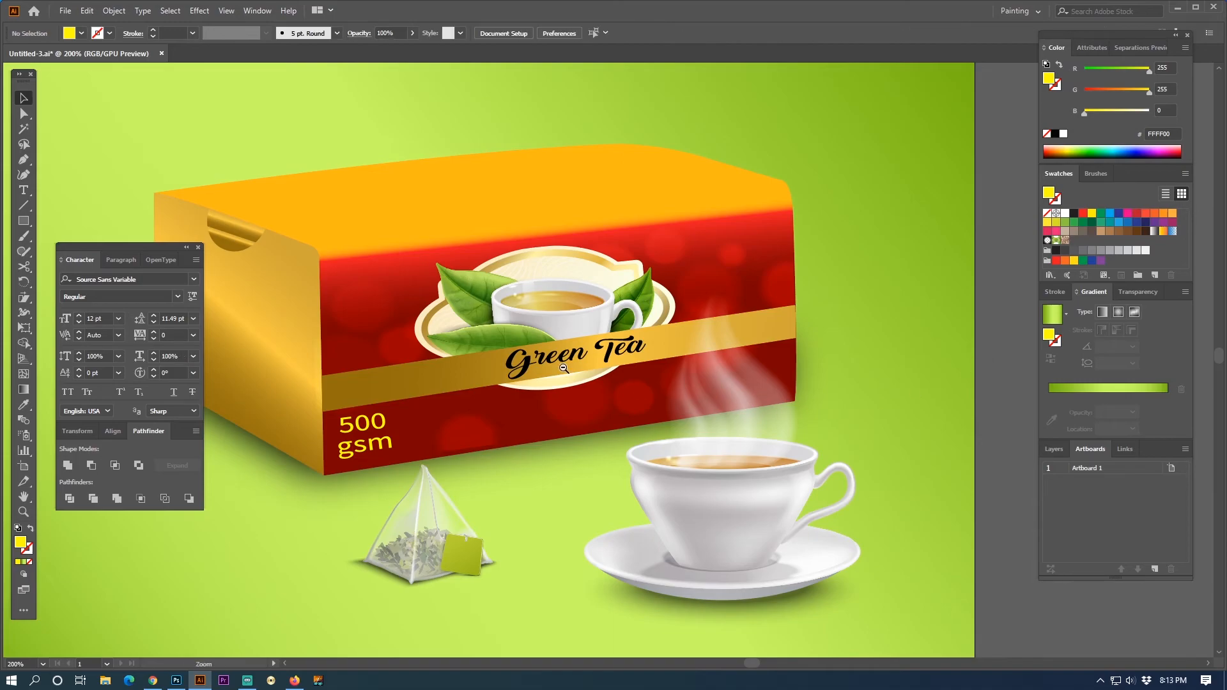
- Place a copy of the band's "Green Tea" text in the middle of the box's top face
ctrl+alt+click(563, 369)
drag(663, 391, 713, 456)
key(shift+Tab)
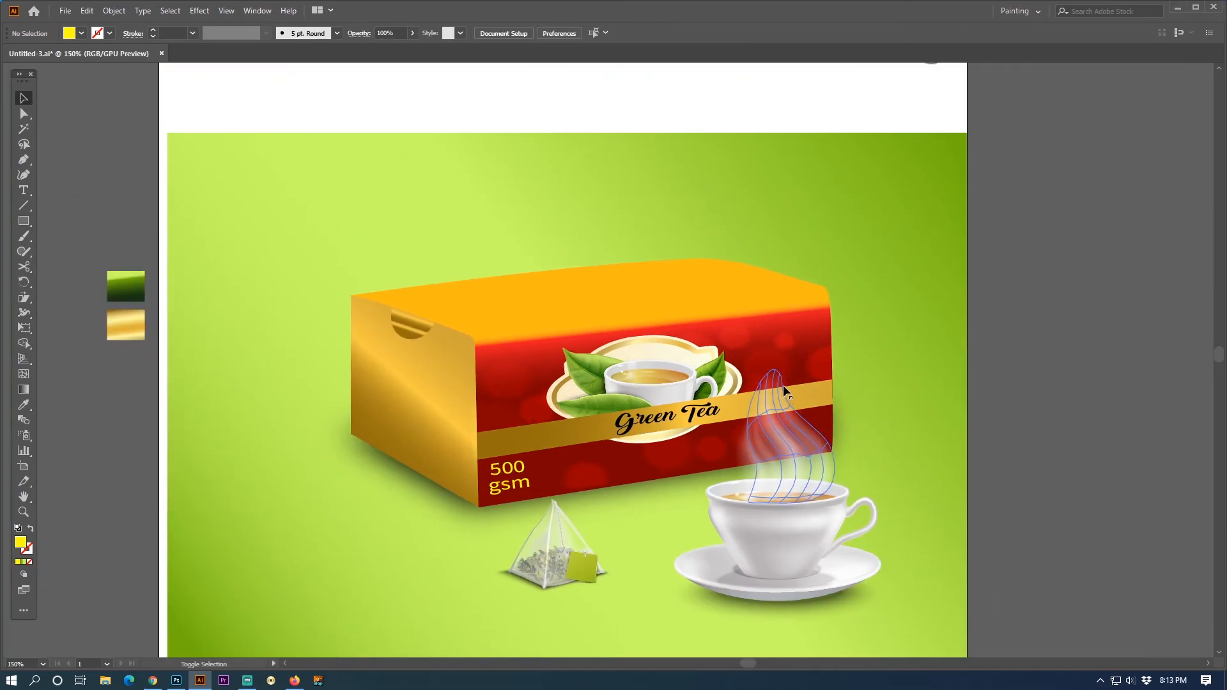
ctrl+click(594, 419)
drag(660, 364, 638, 509)
drag(722, 463, 644, 299)
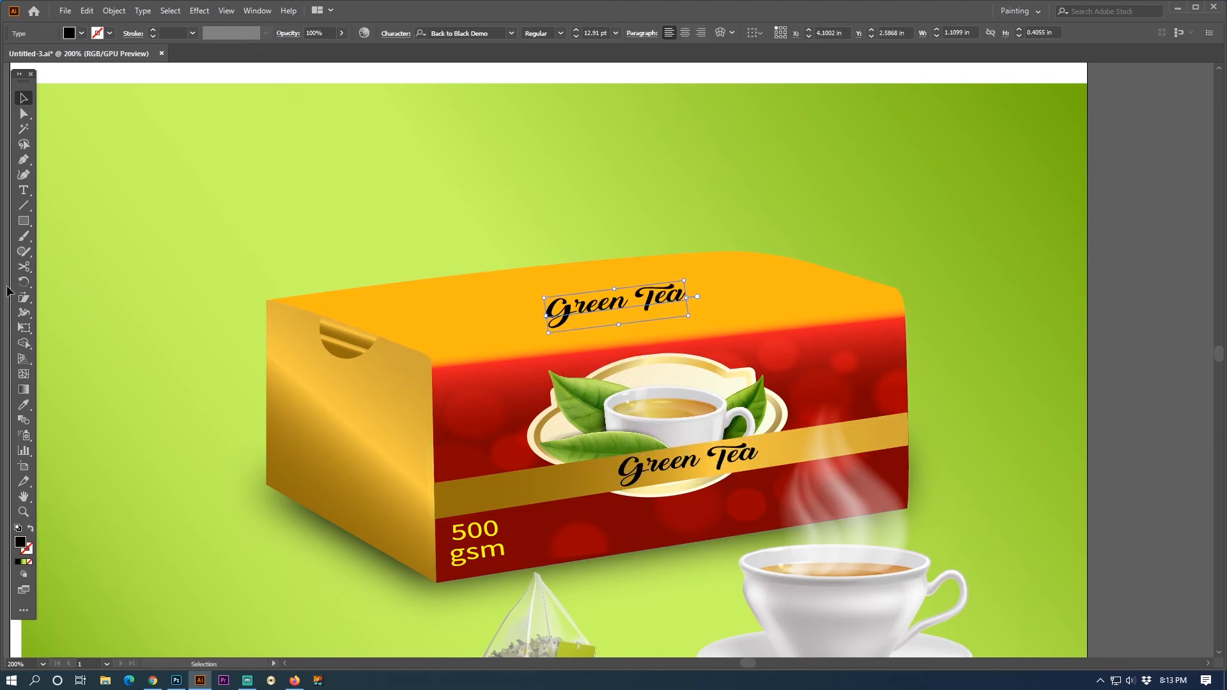
- Shear the top face's "Green Tea" text to match the face's perspective, undoing one excessive slant, to about 1.41 in wide
click(24, 298)
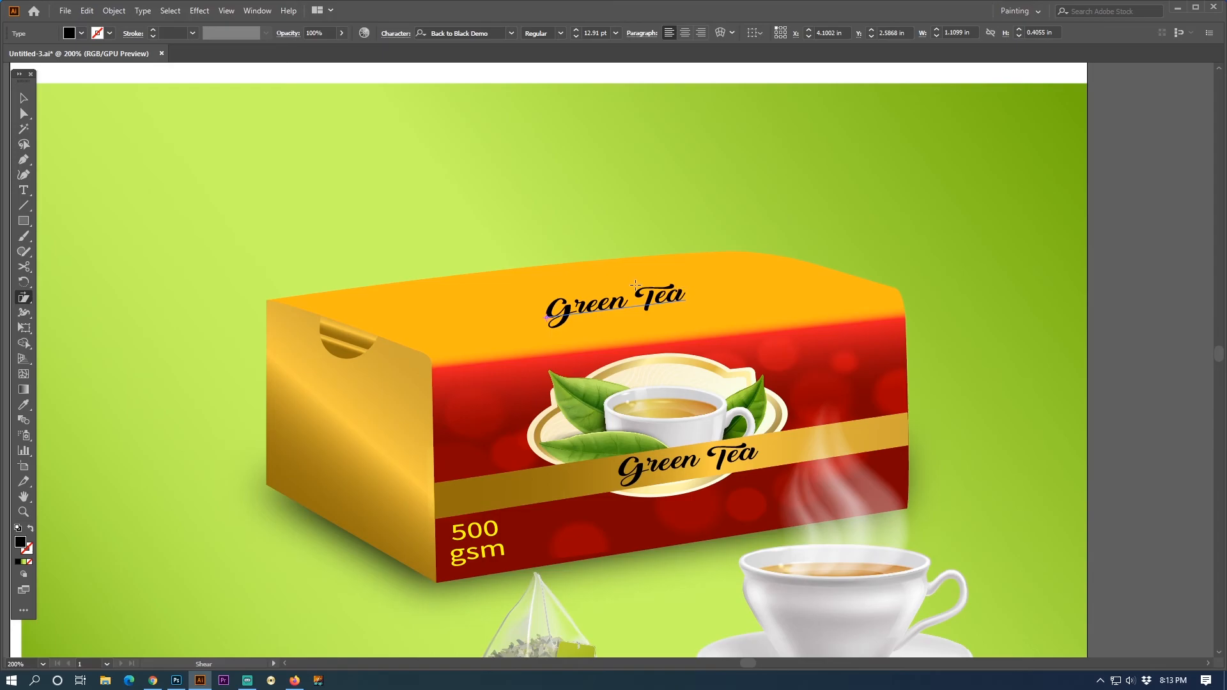
drag(604, 281, 577, 279)
drag(674, 286, 708, 288)
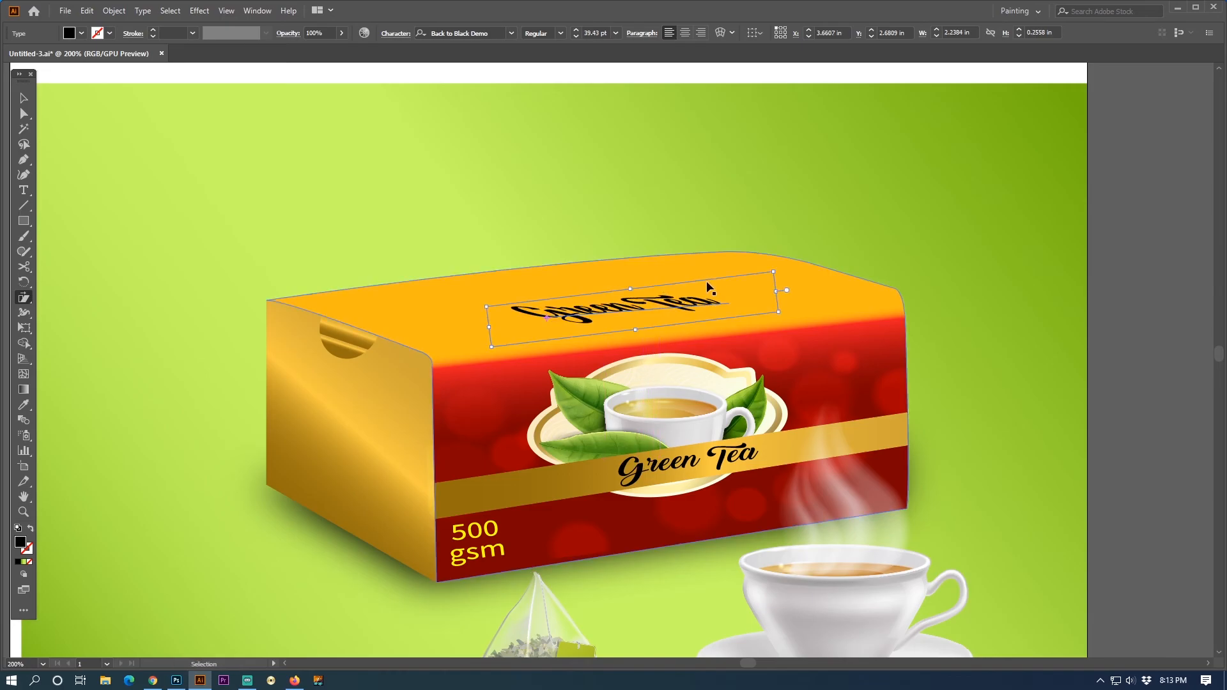
key(ctrl+z)
drag(625, 295, 615, 290)
click(23, 98)
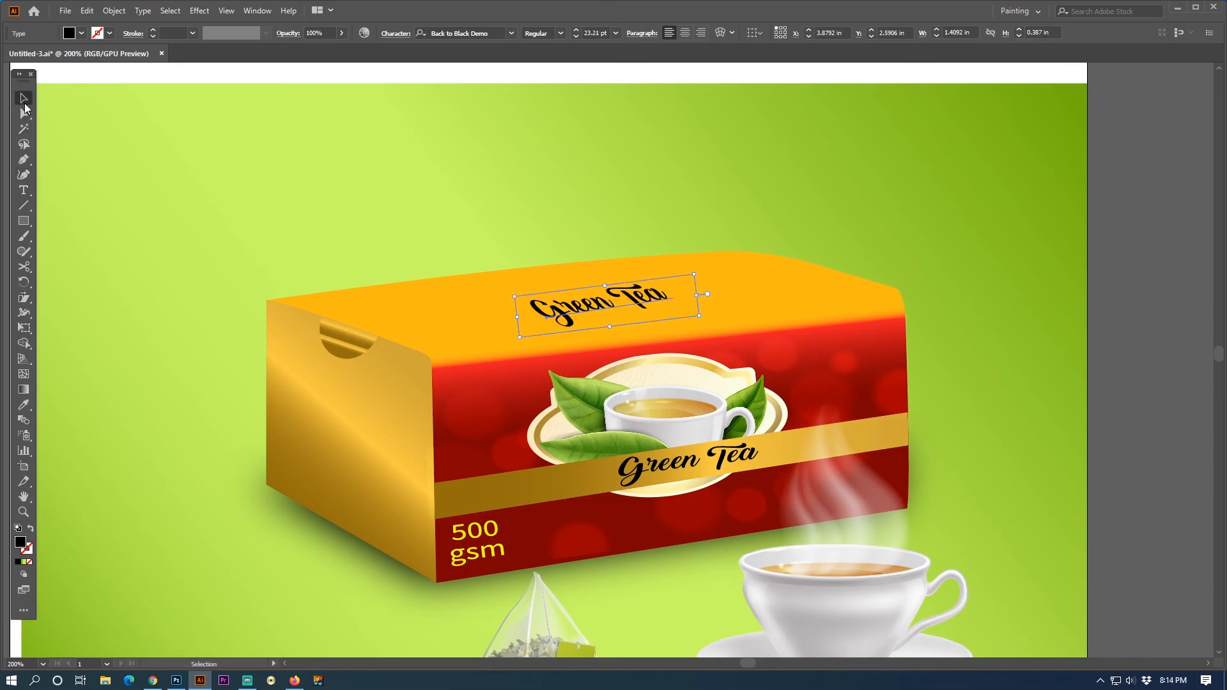
- Enlarge the top face's "Green Tea" text to about 1.7 in wide, rotate it slightly, and shift it a little higher
drag(696, 294, 716, 293)
click(24, 282)
mouse_move(781, 252)
mouse_down()
mouse_move(786, 269)
mouse_move(778, 257)
mouse_up()
click(24, 98)
drag(615, 300, 615, 294)
- Fill the top face's "Green Tea" text with white
key(Tab)
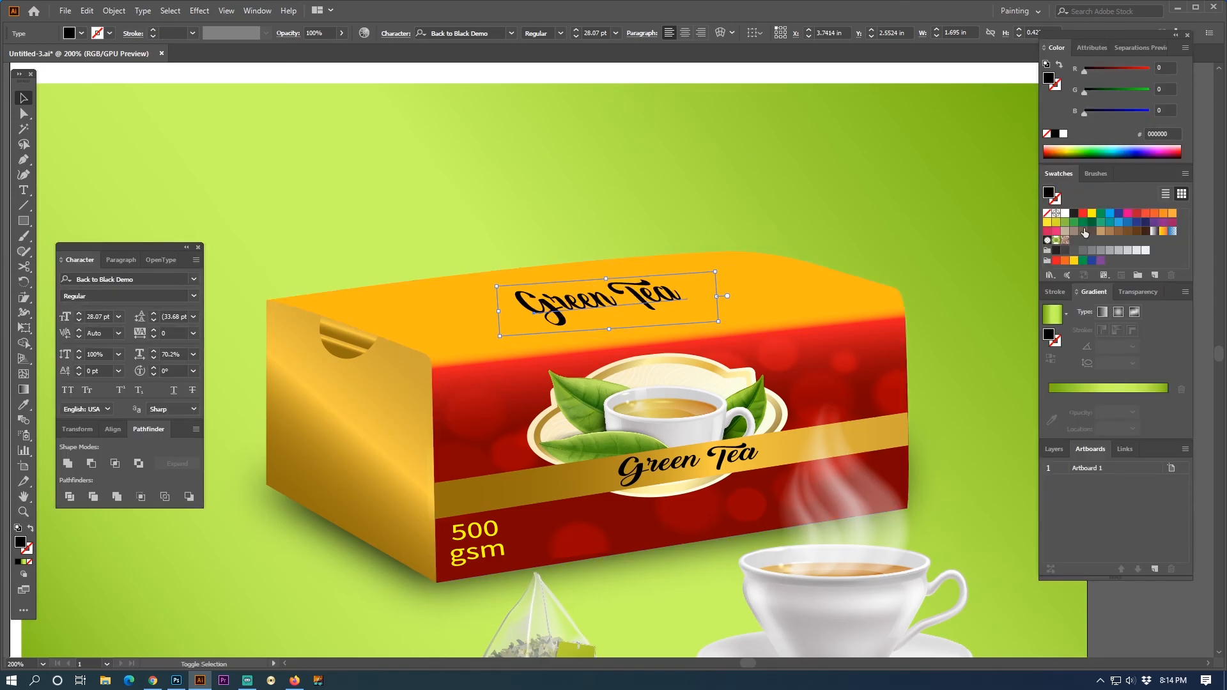
click(1065, 213)
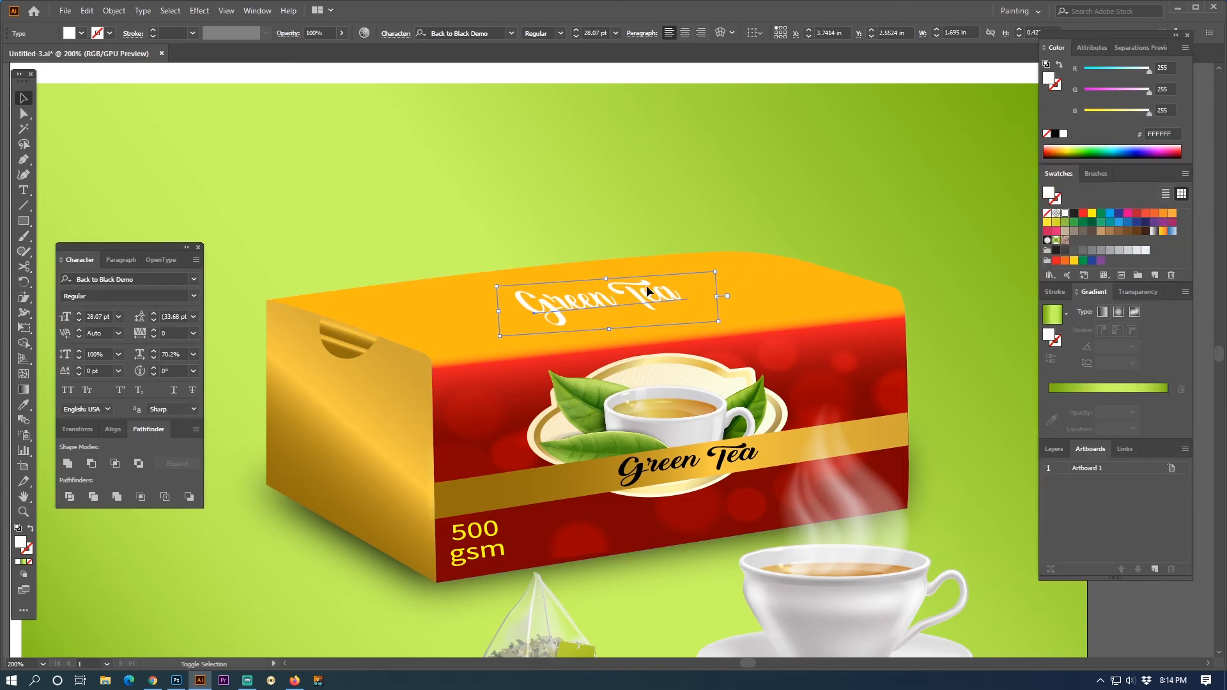
key(Tab)
- Place a copy of the band's "Green Tea" text on the gold side face and rotate it clockwise along the face's slope
drag(704, 463, 378, 419)
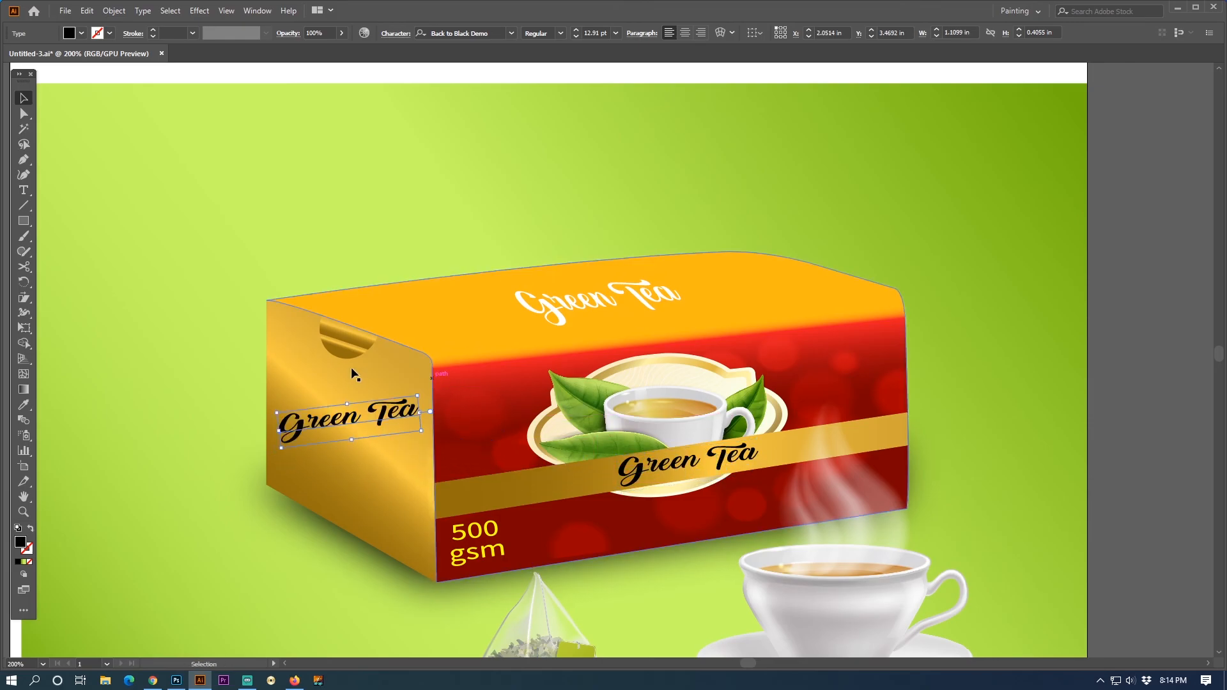
click(23, 282)
drag(525, 413, 529, 513)
drag(516, 471, 489, 493)
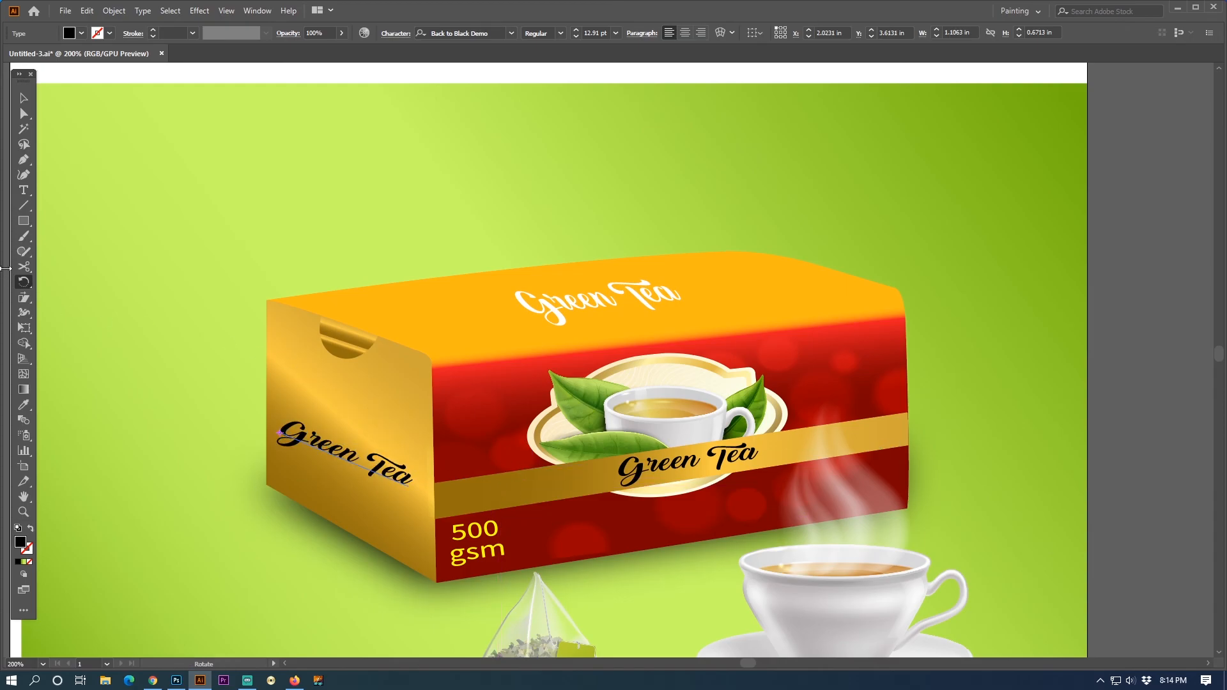
- Shear the side face's "Green Tea" text to fit the face's perspective and move it slightly right and down
click(24, 296)
drag(369, 441, 363, 428)
click(24, 97)
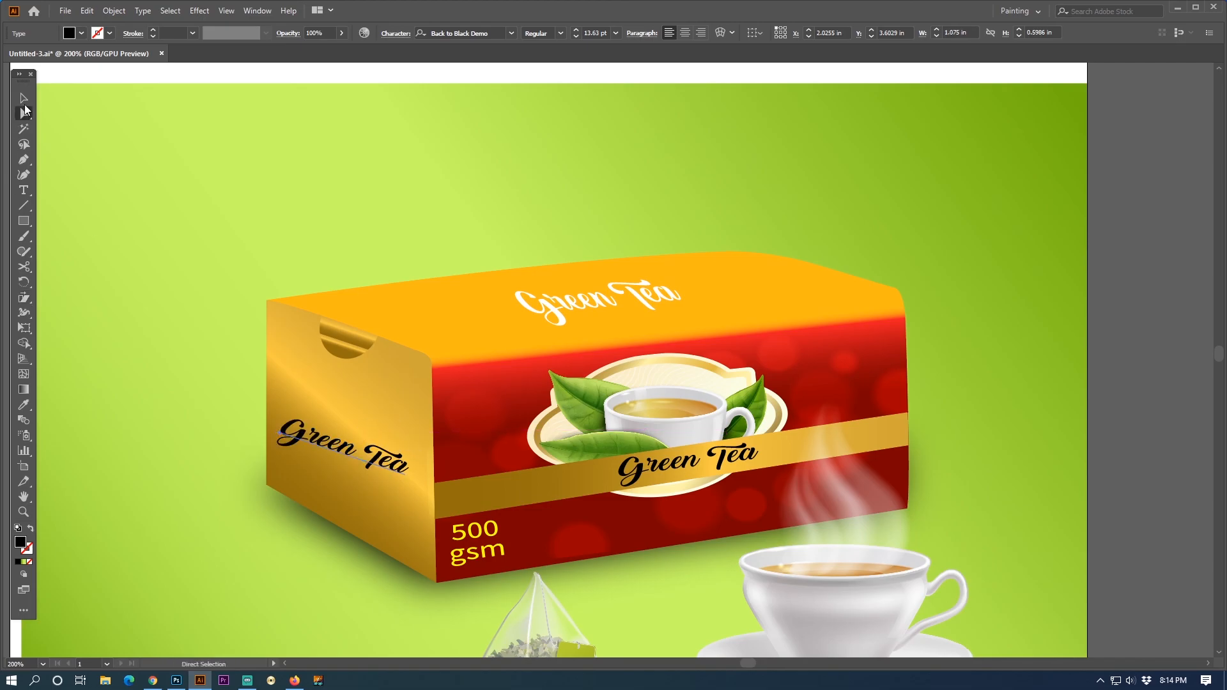
drag(396, 468, 403, 474)
click(1174, 301)
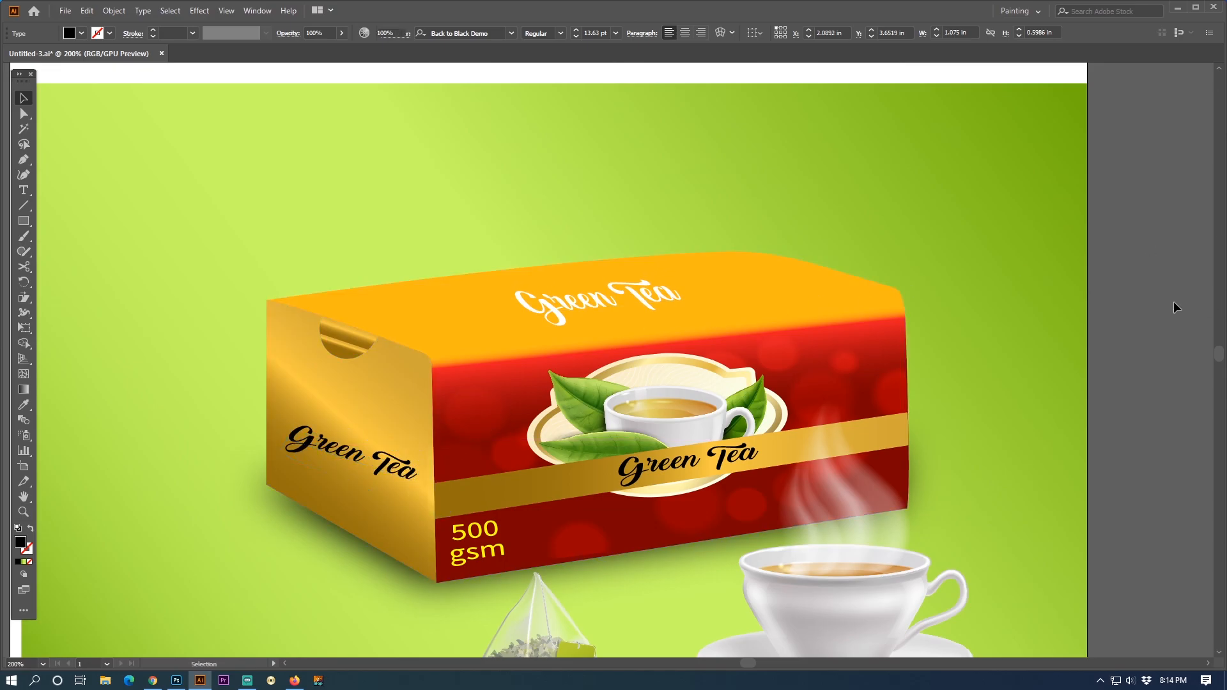
drag(809, 433, 809, 372)
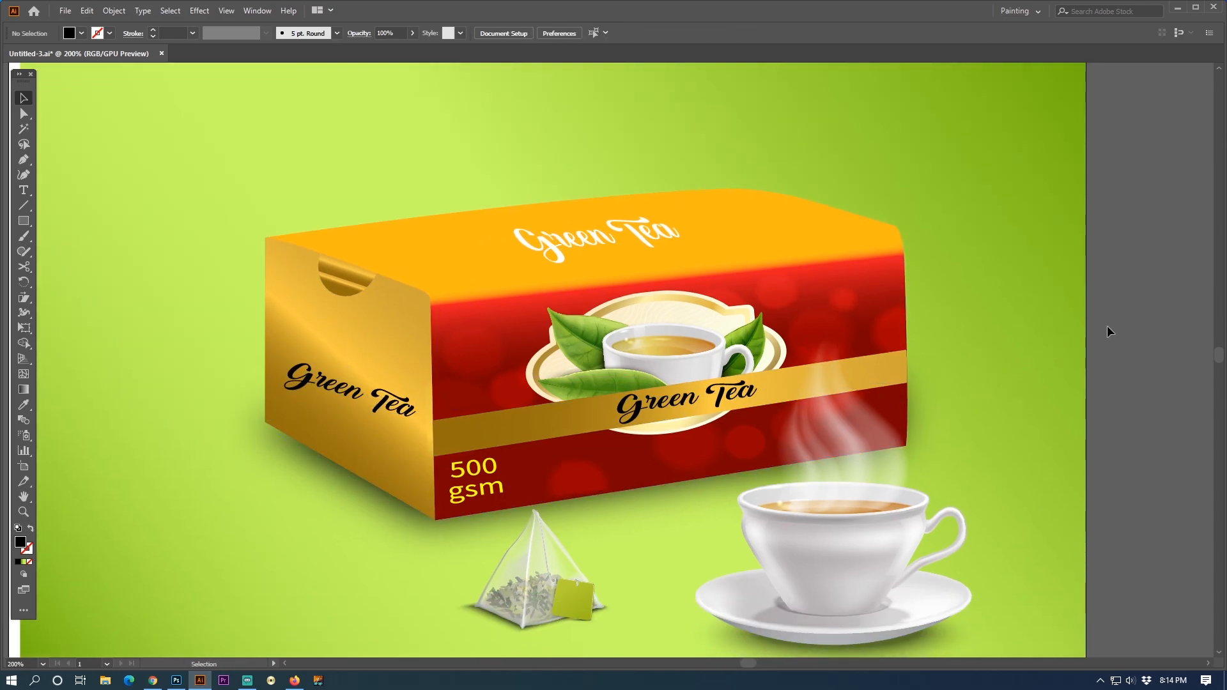
drag(696, 405, 816, 385)
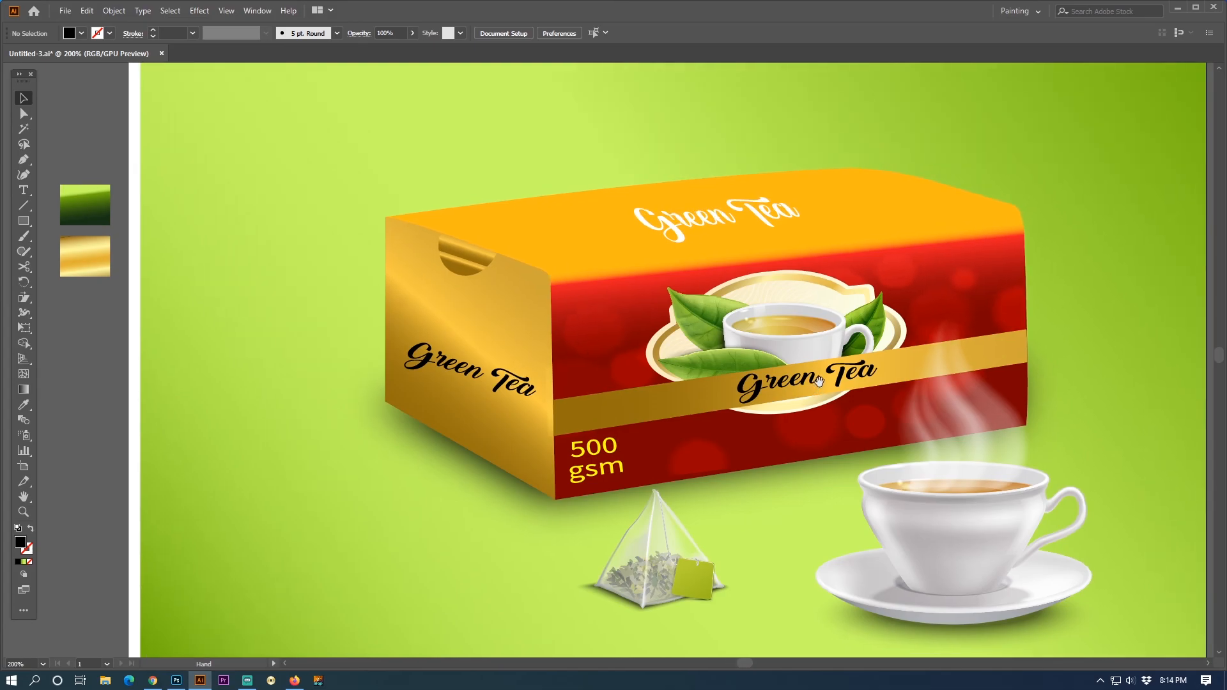